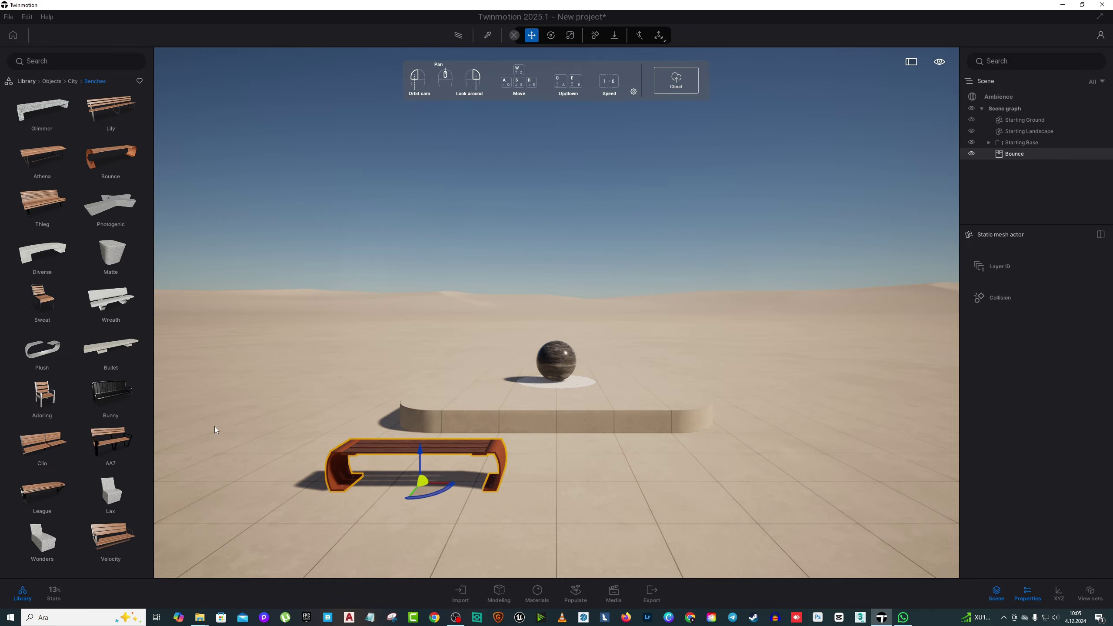
# Place the Athena bench on the ground beside the Bounce bench and the Lily bench on the platform in front of the sphere
pyautogui.moveTo(51, 175); pyautogui.dragTo(700, 491)
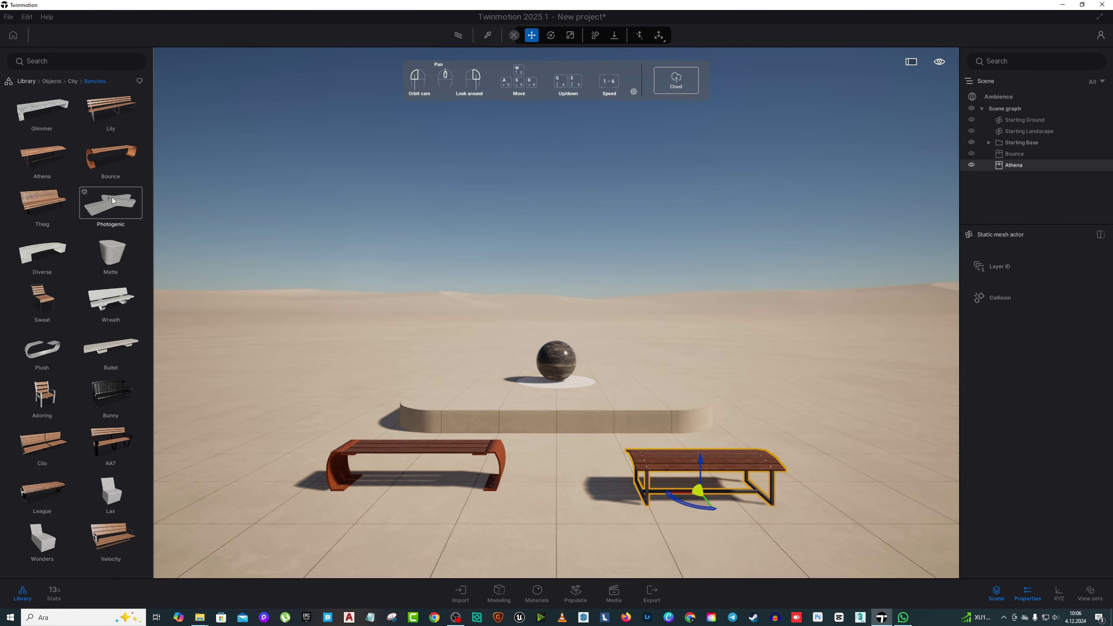
pyautogui.moveTo(117, 117); pyautogui.dragTo(550, 397)
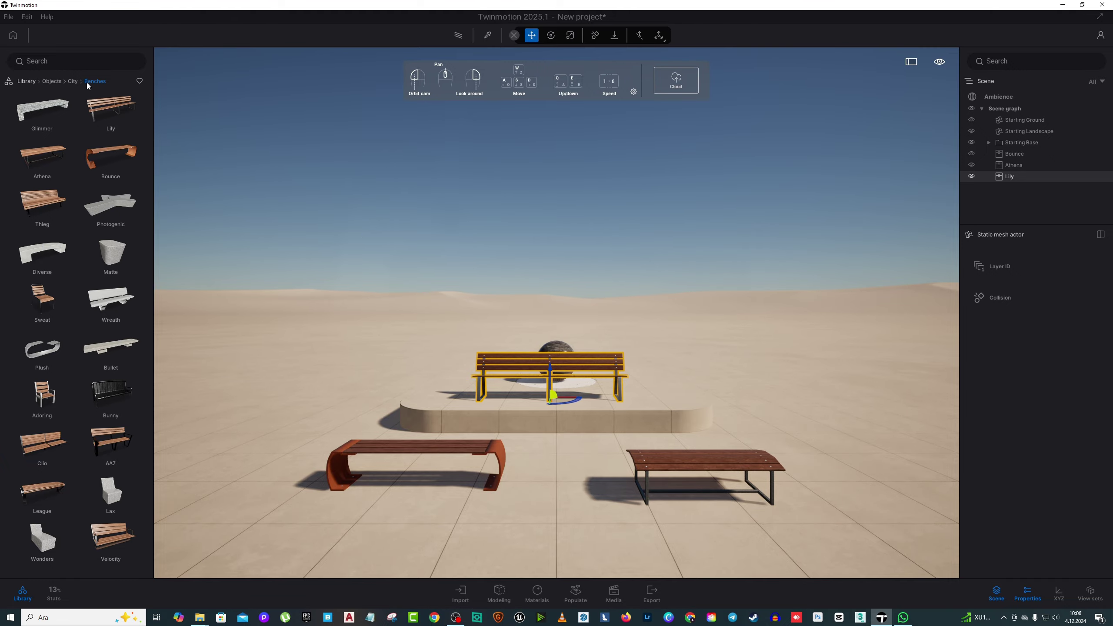
pyautogui.click(54, 81)
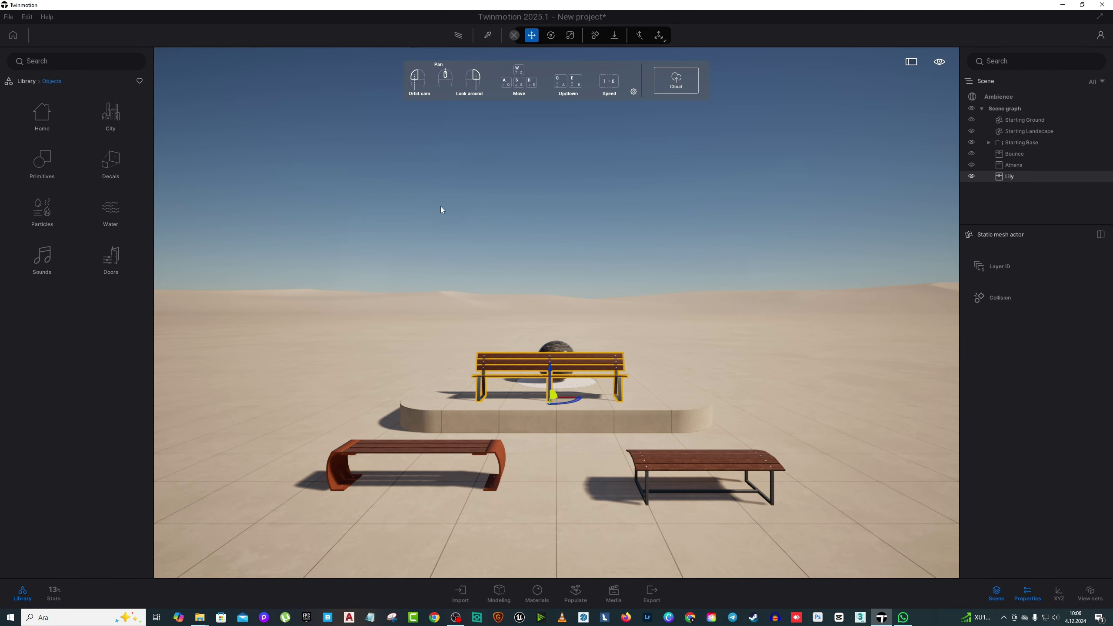
# Search the whole library for Box and place a Box 10m on the open ground beside the benches
pyautogui.press('d')
pyautogui.moveTo(440, 206); pyautogui.dragTo(421, 241, button='right')
pyautogui.press('s')
pyautogui.moveTo(508, 176); pyautogui.dragTo(519, 178, button='right')
pyautogui.press('a')
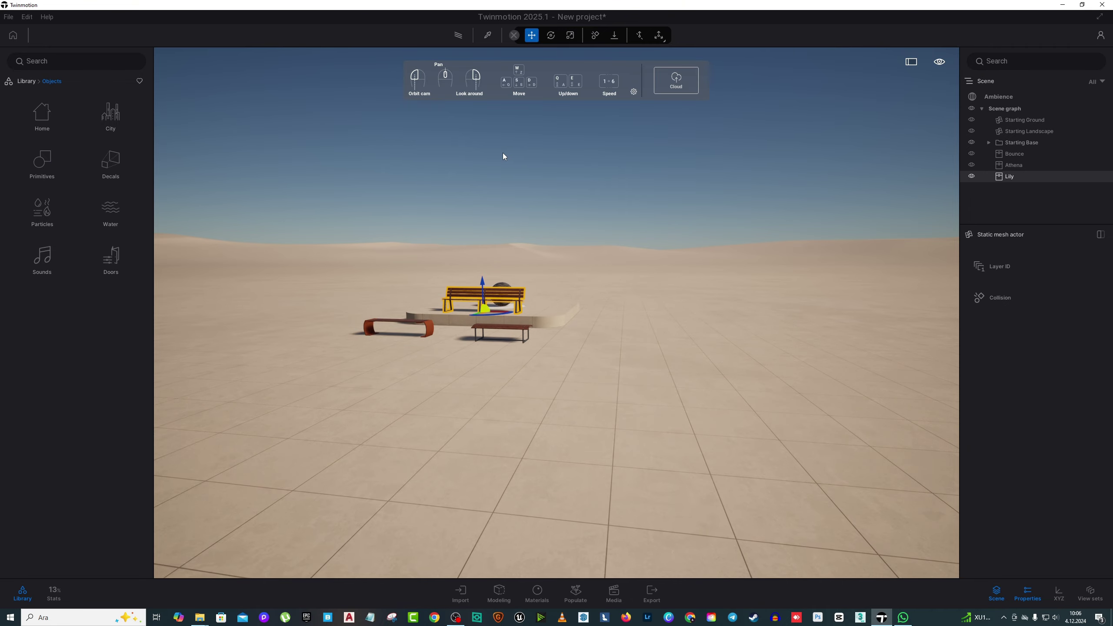
pyautogui.click(504, 153)
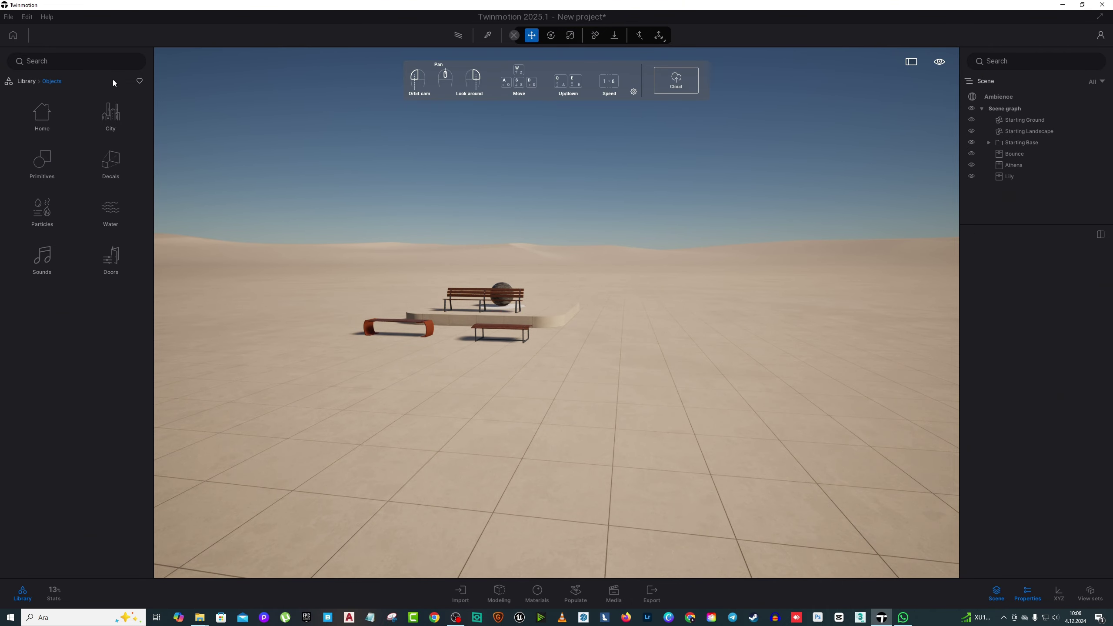
pyautogui.click(27, 81)
pyautogui.write('Box')
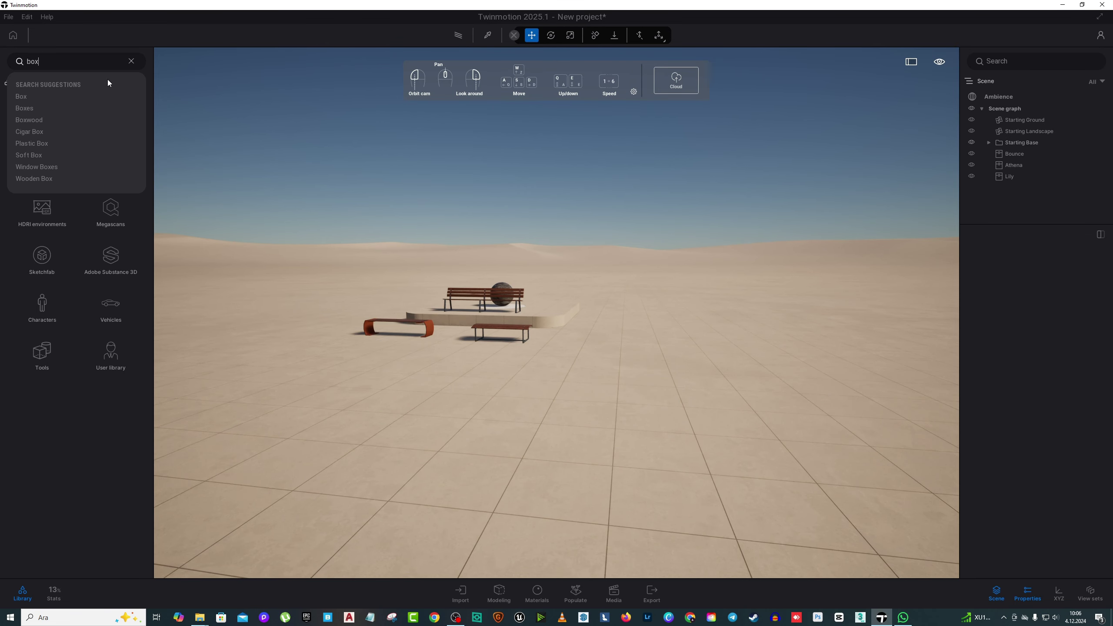
pyautogui.press('Return')
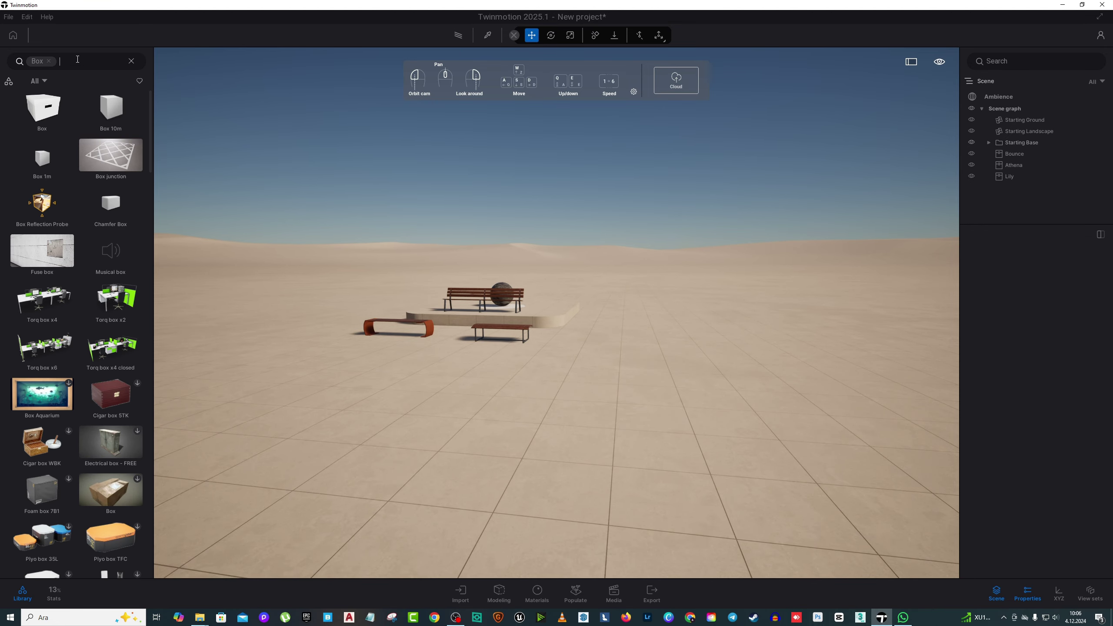
pyautogui.moveTo(110, 107); pyautogui.dragTo(745, 319)
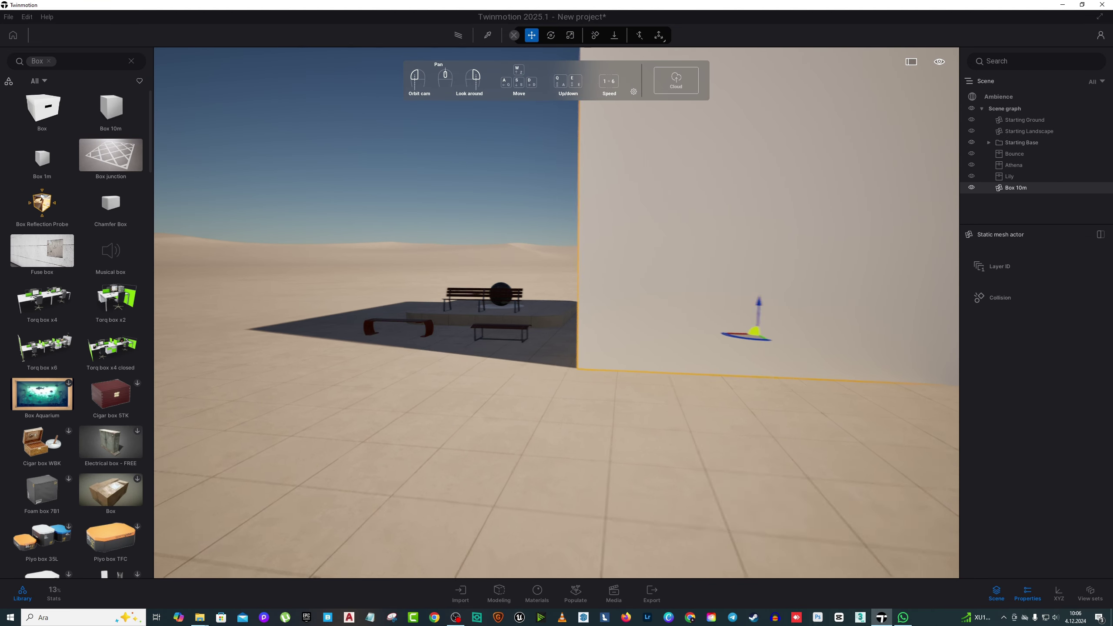
# Scale the 10 m box down to a thin upright wall and reduce its height to roughly two thirds
pyautogui.press('a')
pyautogui.moveTo(557, 324); pyautogui.dragTo(515, 244, button='right')
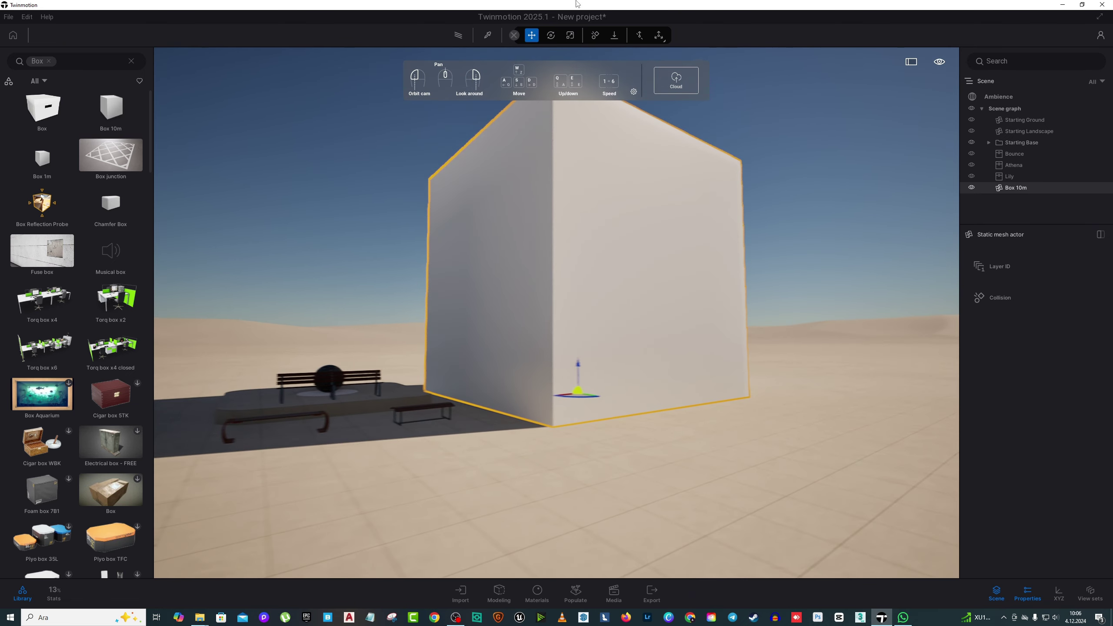
pyautogui.click(570, 35)
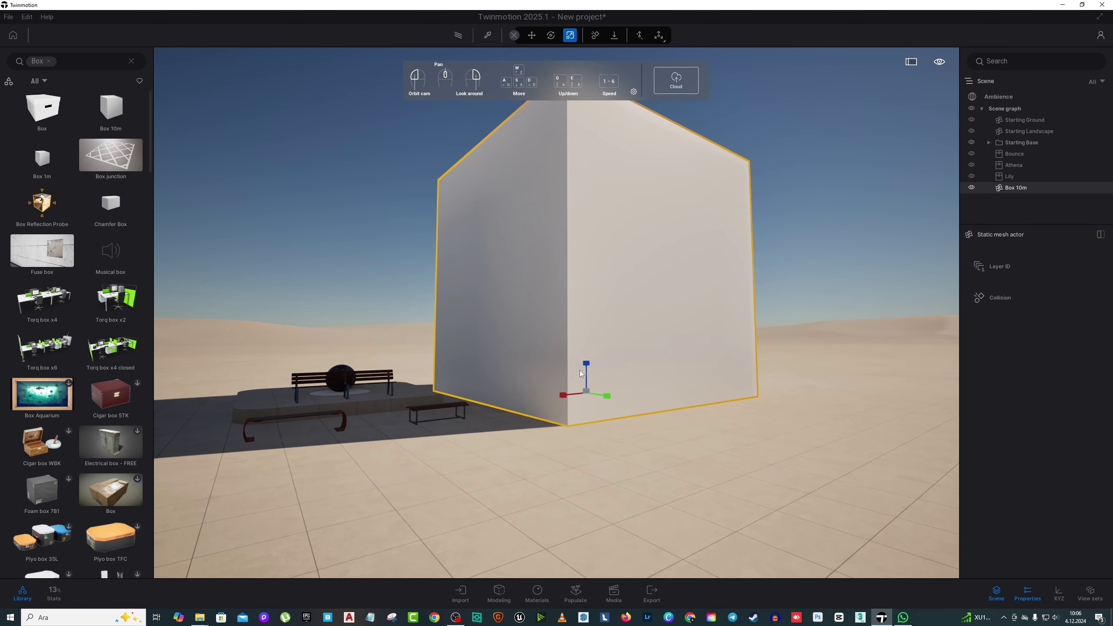
pyautogui.moveTo(587, 390); pyautogui.dragTo(408, 364)
pyautogui.scroll(3, 623, 371)
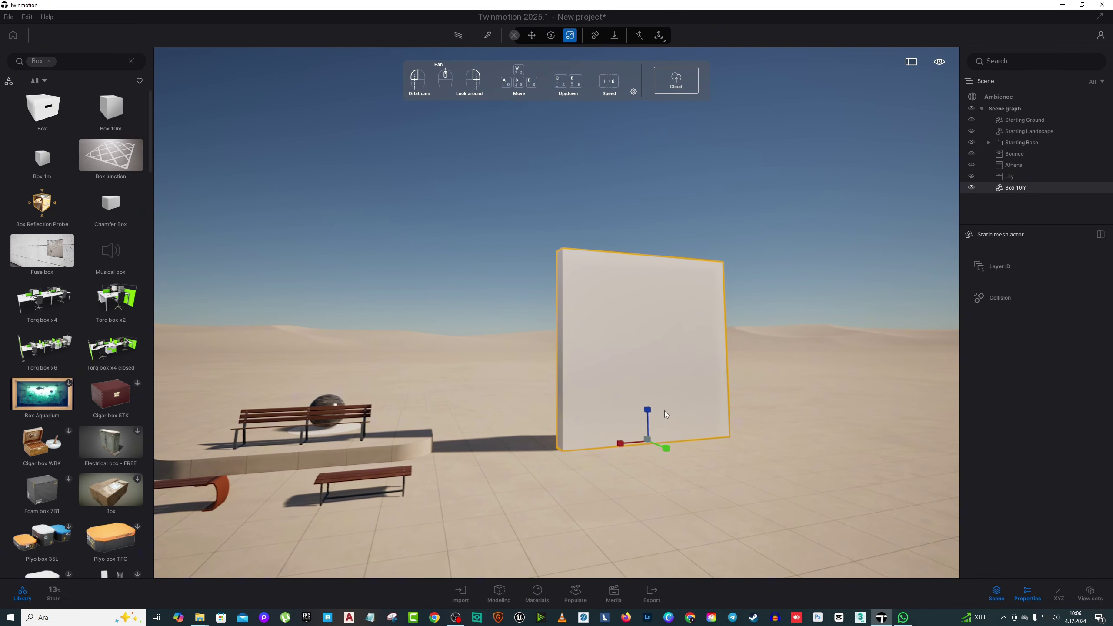
pyautogui.moveTo(664, 415); pyautogui.dragTo(678, 437)
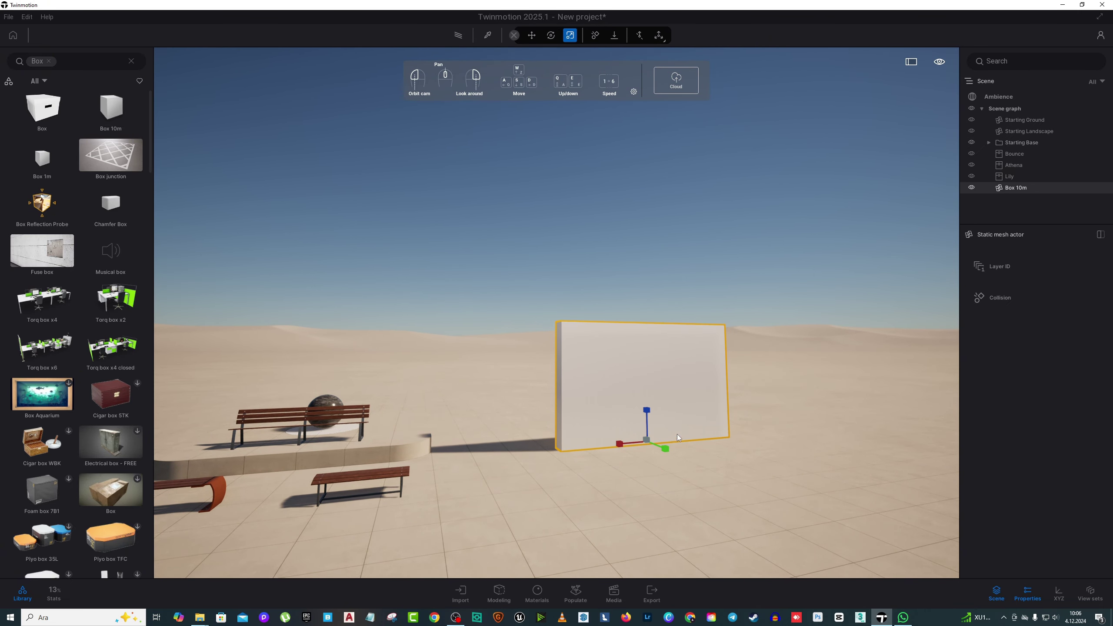
pyautogui.scroll(5, 678, 438)
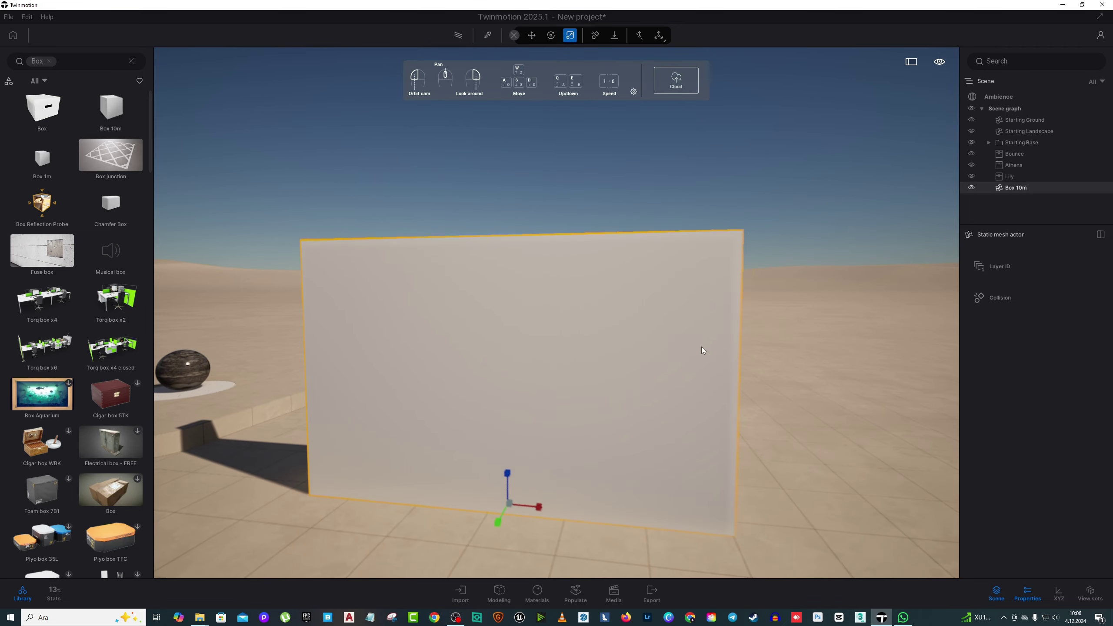
pyautogui.moveTo(702, 350); pyautogui.dragTo(526, 341)
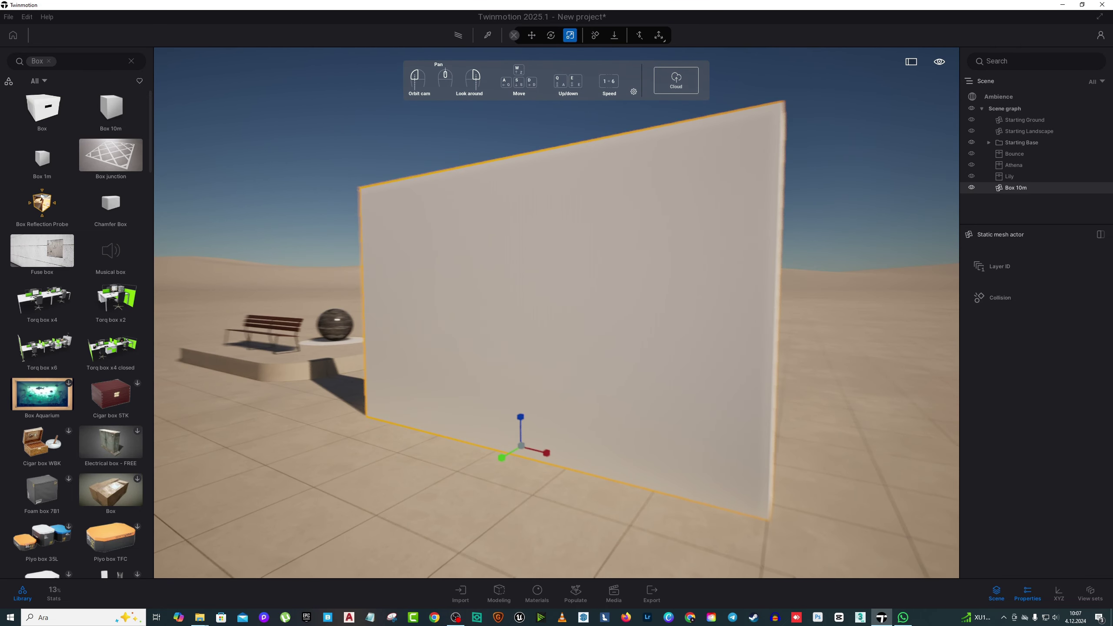
# Clear the Box search and search the materials library for Concrete
pyautogui.click(131, 60)
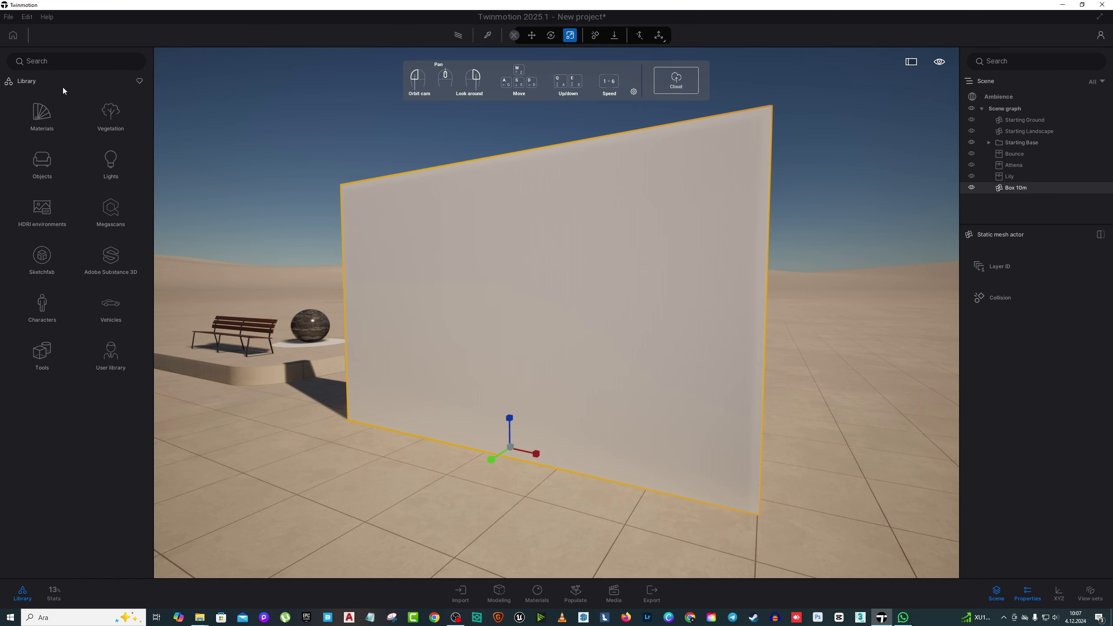
pyautogui.click(42, 164)
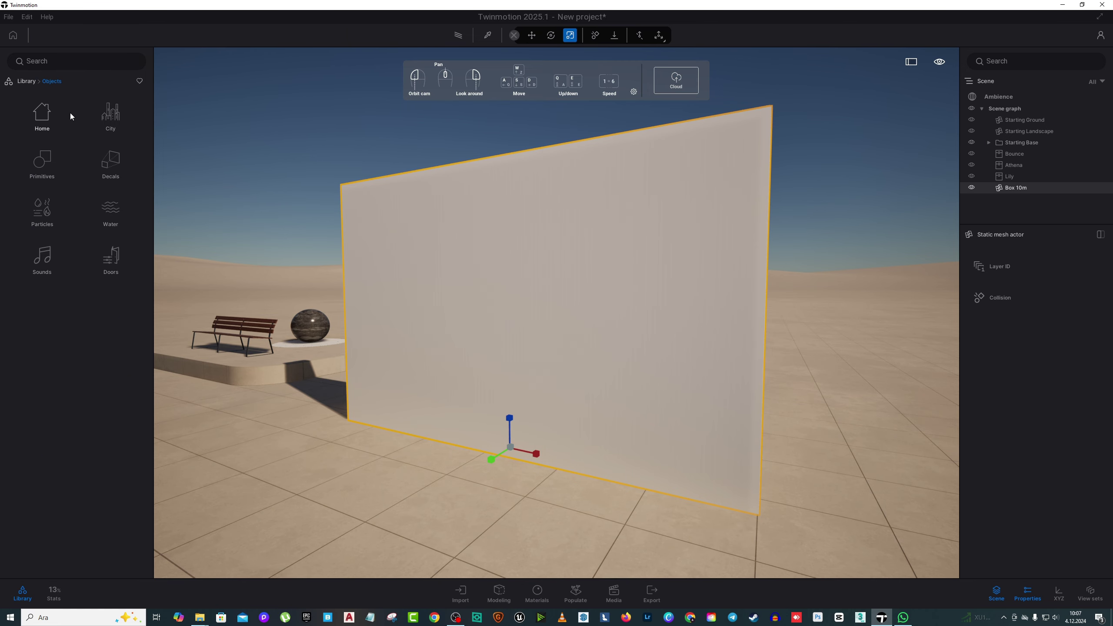
pyautogui.click(25, 82)
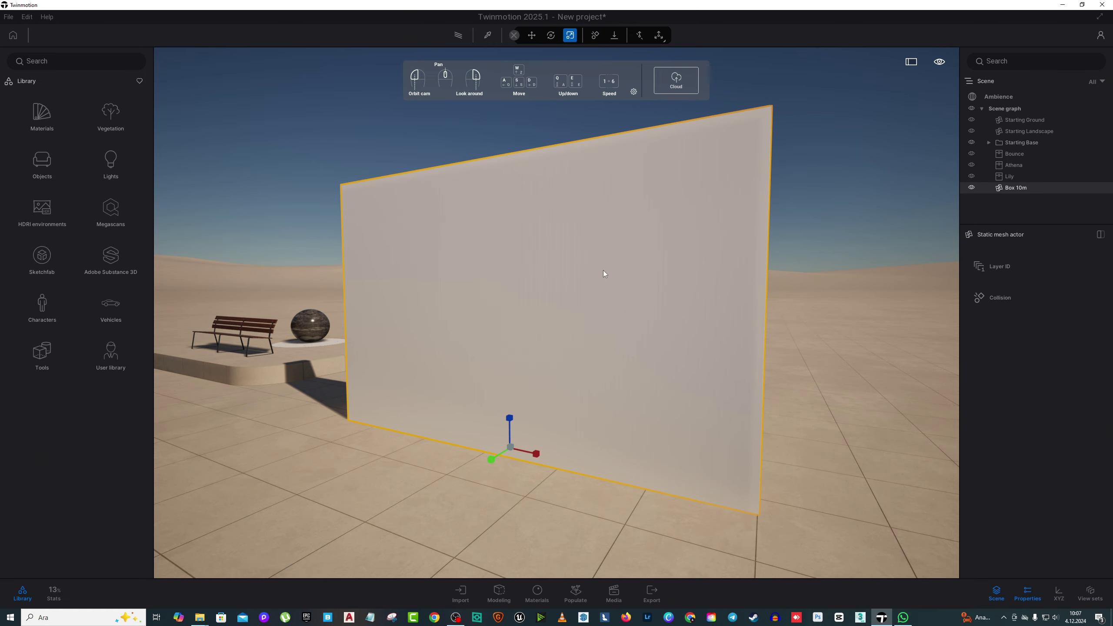
pyautogui.click(52, 117)
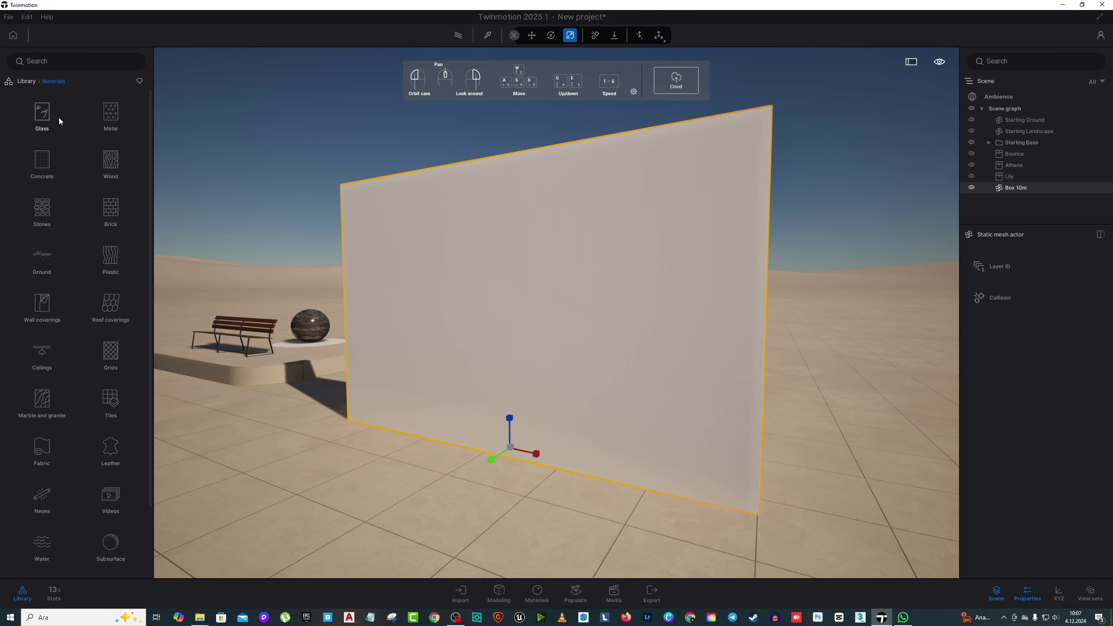
pyautogui.click(77, 62)
pyautogui.write('co')
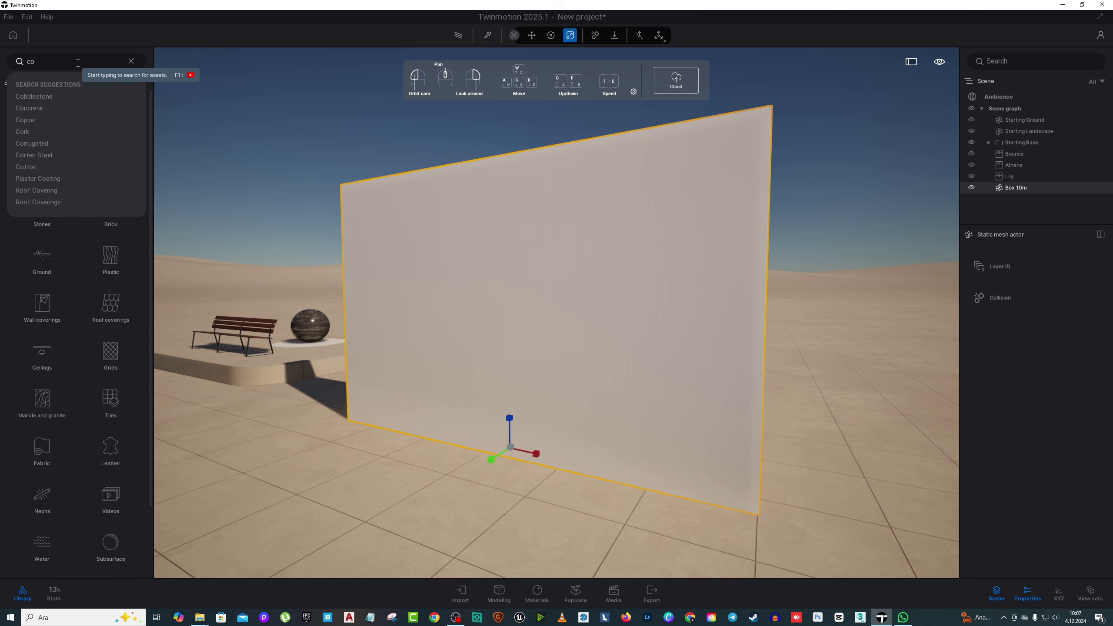
pyautogui.click(61, 108)
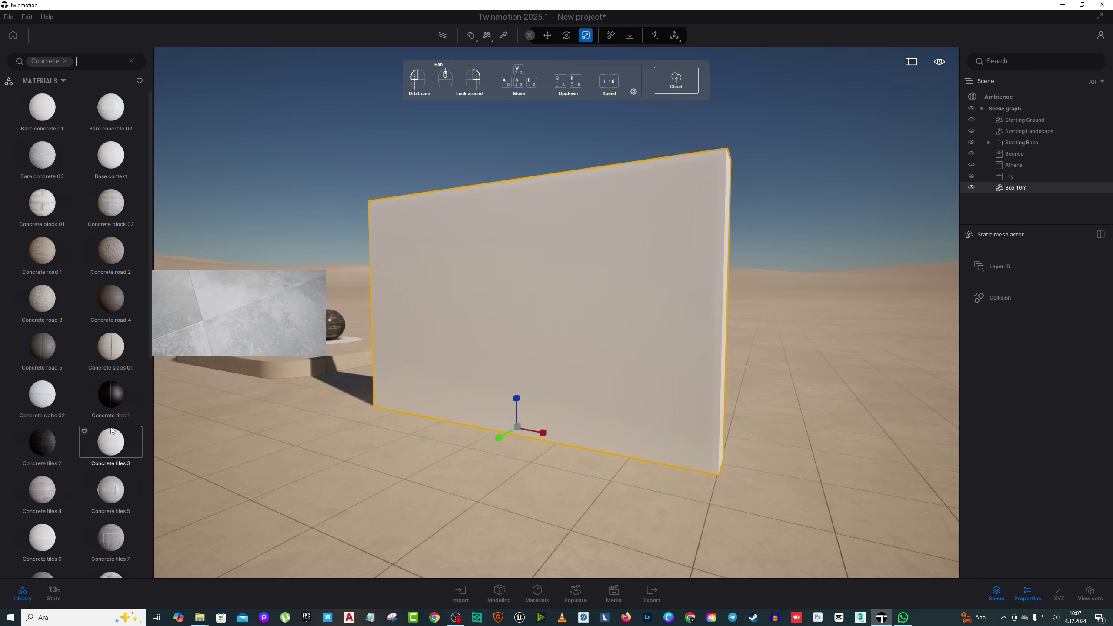
# Apply the Poured concrete 04 material to the wall
pyautogui.scroll(-3, 111, 431)
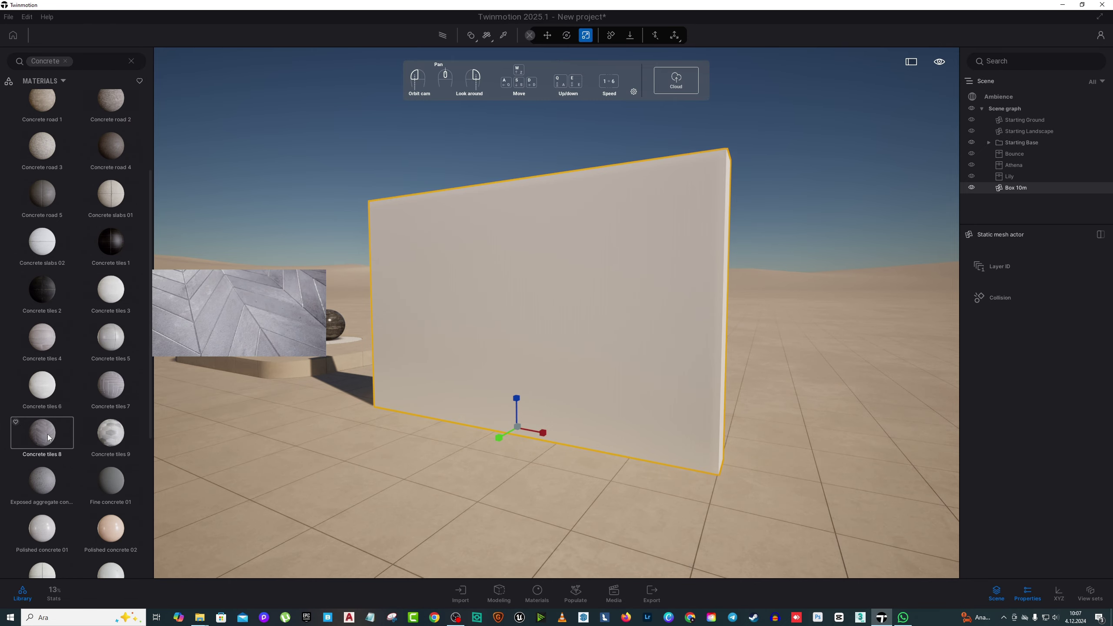
pyautogui.scroll(-1, 49, 439)
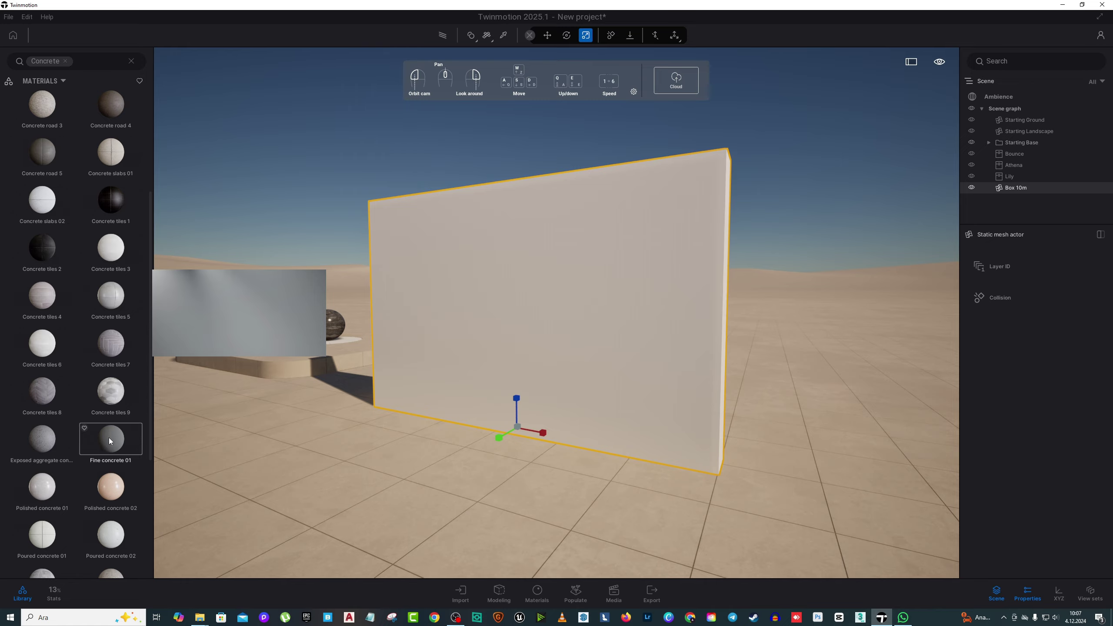
pyautogui.scroll(-1, 110, 420)
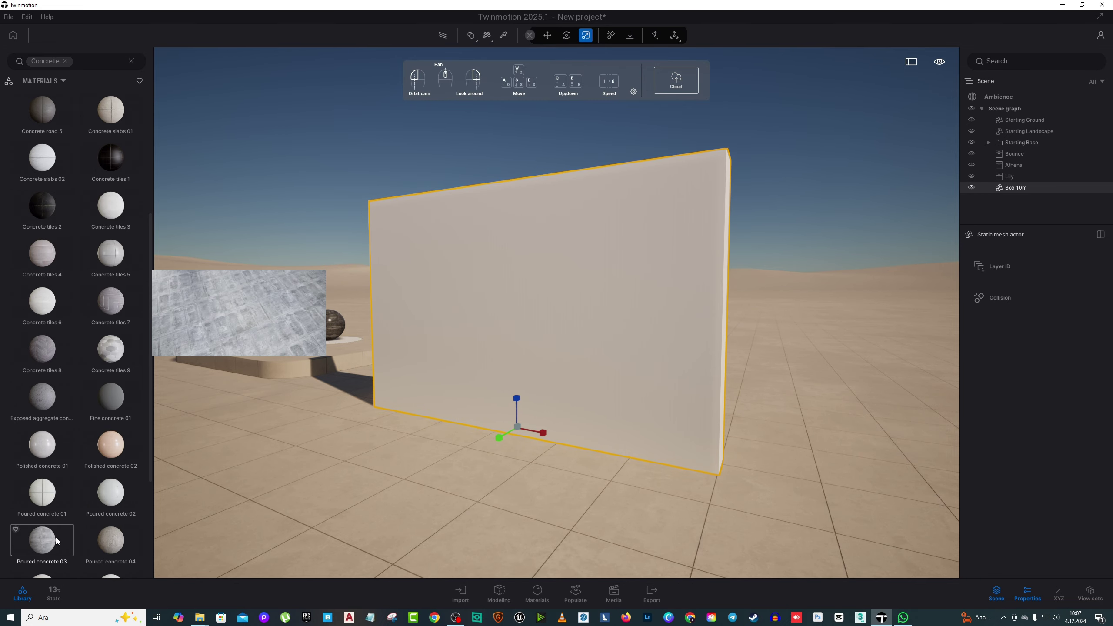
pyautogui.moveTo(111, 540); pyautogui.dragTo(430, 346)
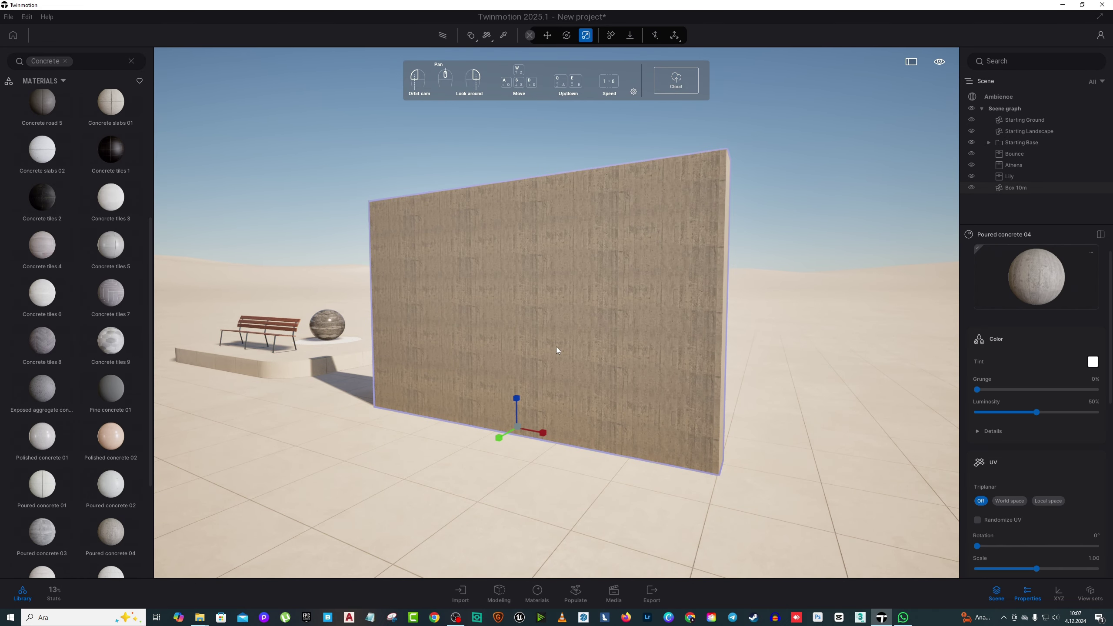
# Try Soft concrete 02, Striated concrete 02, Swept concrete 02 and Swept concrete 01 on the wall in turn
pyautogui.scroll(5, 555, 347)
pyautogui.scroll(-3, 101, 460)
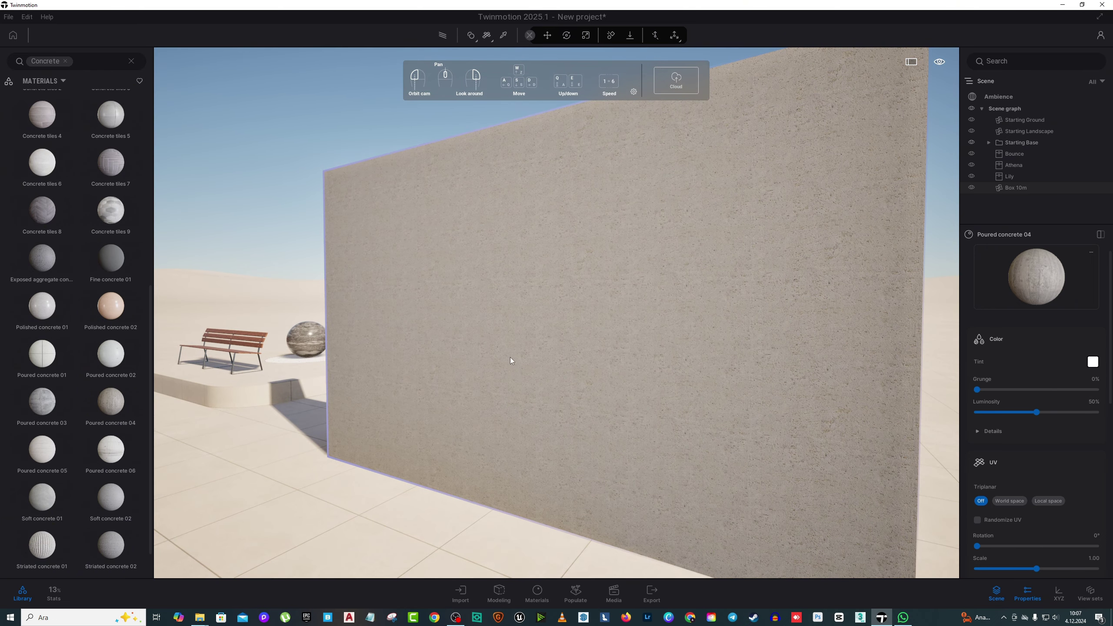
pyautogui.moveTo(111, 497); pyautogui.dragTo(406, 453)
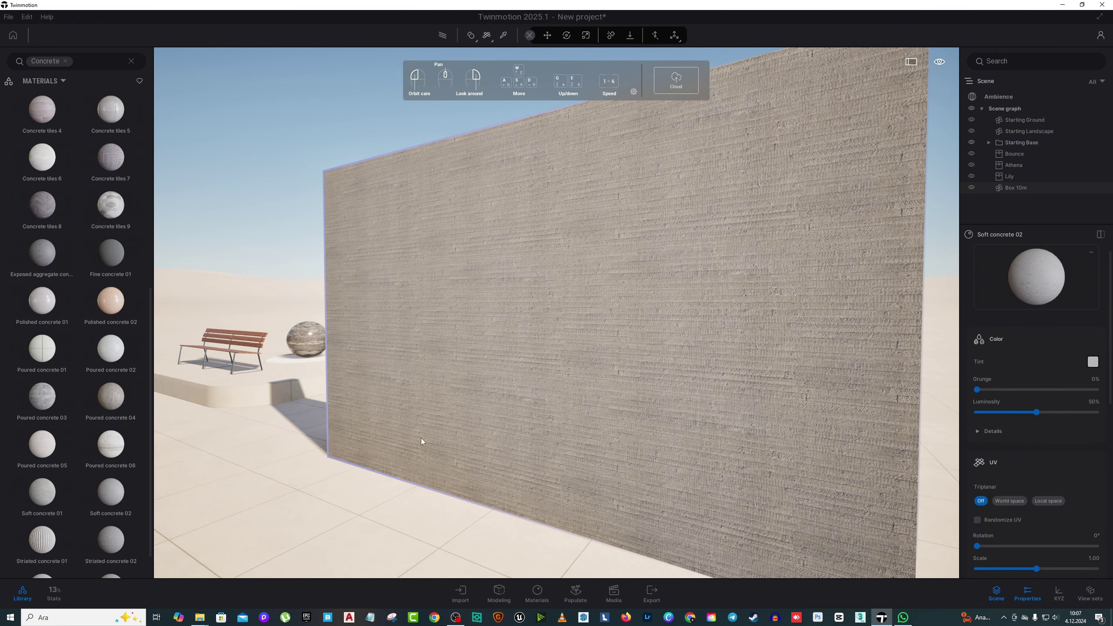
pyautogui.click(417, 448)
pyautogui.scroll(-1, 91, 400)
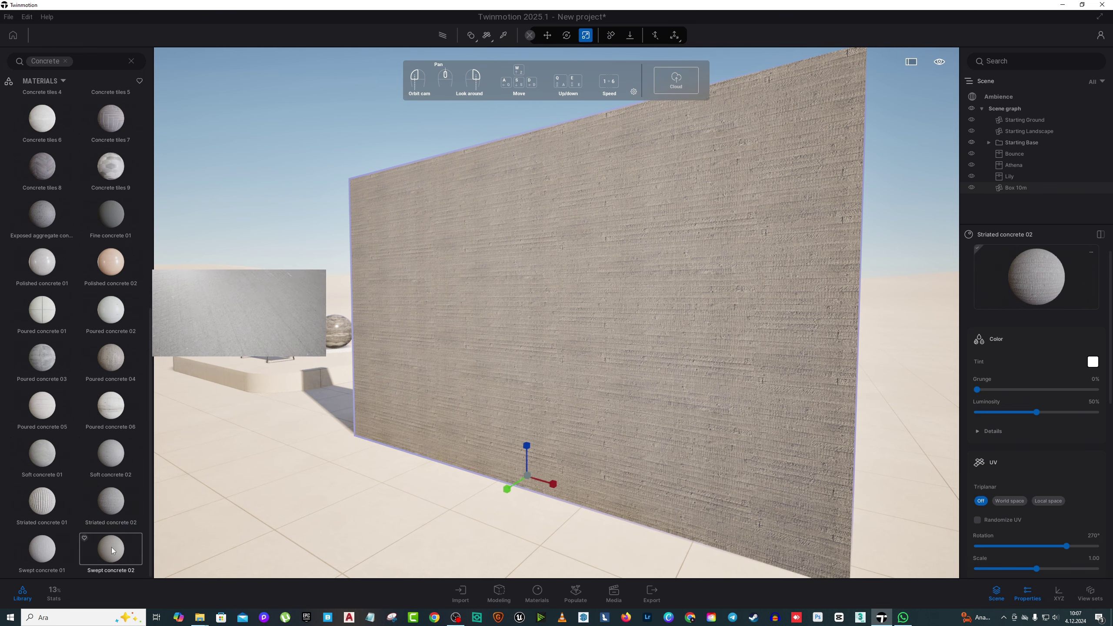
pyautogui.moveTo(111, 550); pyautogui.dragTo(494, 396)
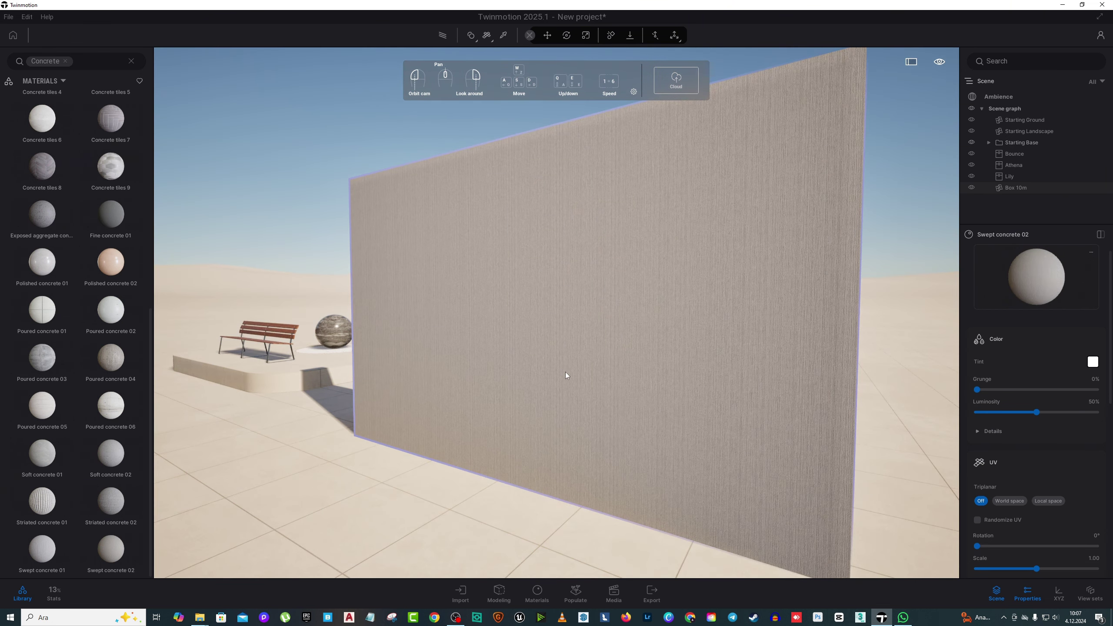
pyautogui.moveTo(42, 549); pyautogui.dragTo(569, 352)
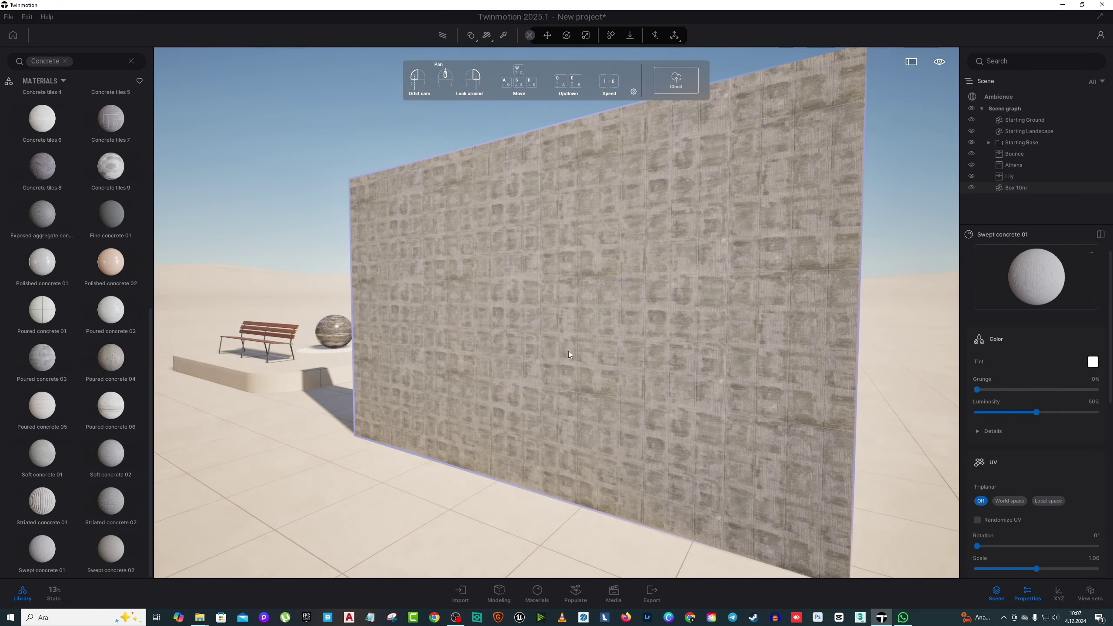
# Apply Poured concrete 03 to the wall and enlarge its texture scale to about 3.9
pyautogui.click(569, 352)
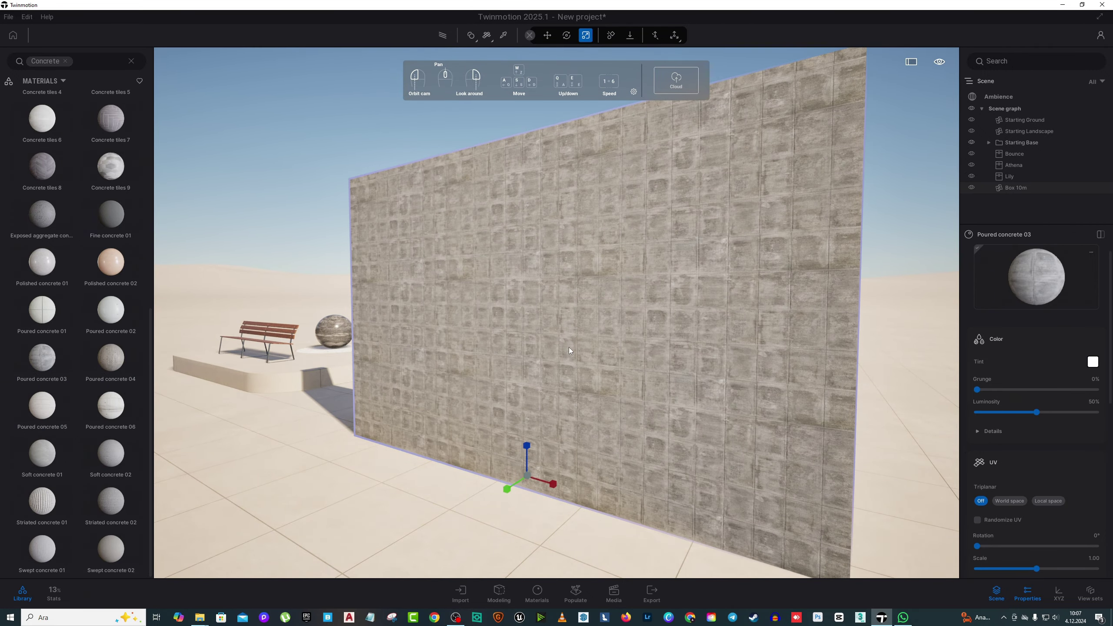
pyautogui.moveTo(1037, 568); pyautogui.dragTo(1056, 568)
pyautogui.moveTo(629, 362)
pyautogui.mouseDown()
pyautogui.moveTo(649, 362)
pyautogui.moveTo(618, 364)
pyautogui.mouseUp()
pyautogui.scroll(-5, 607, 344)
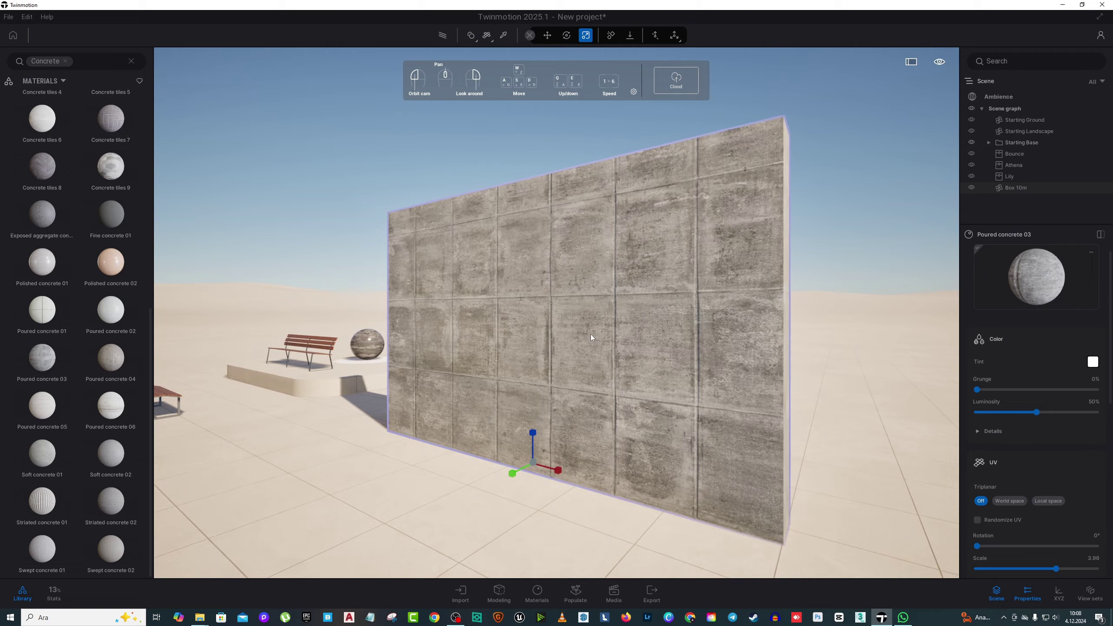
# Clear the Concrete search and open the Decals category of the library's objects
pyautogui.click(66, 61)
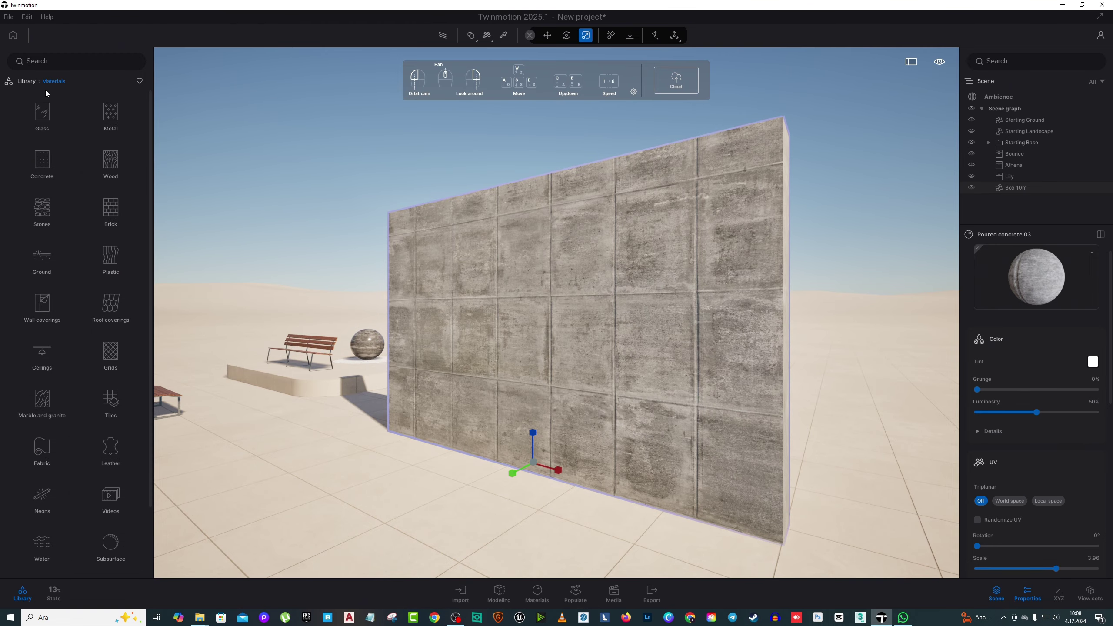
pyautogui.click(26, 82)
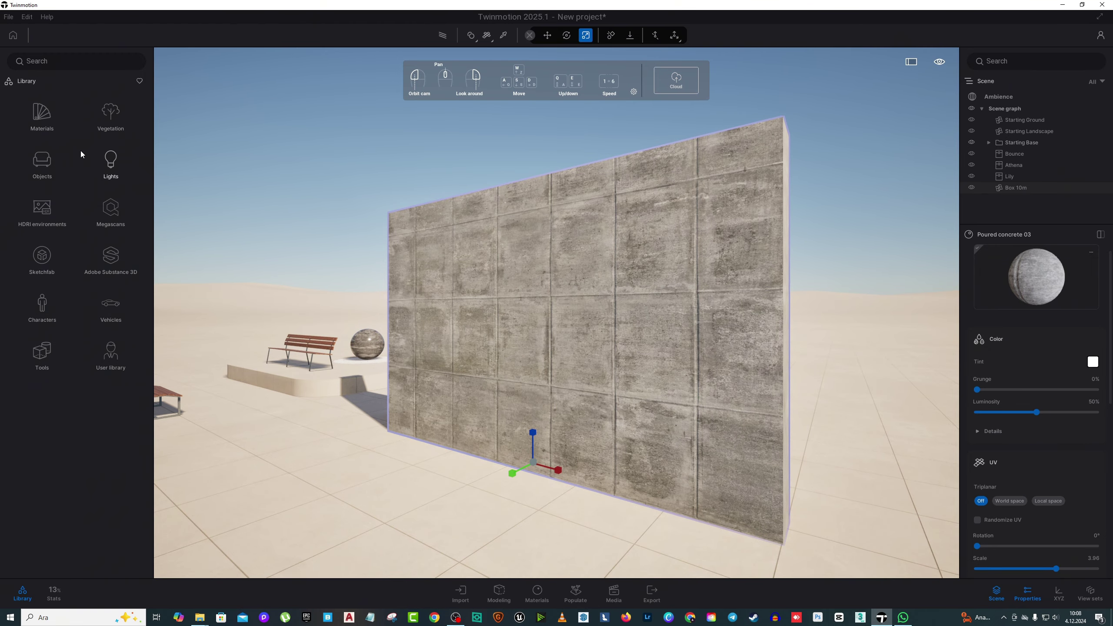
pyautogui.click(42, 163)
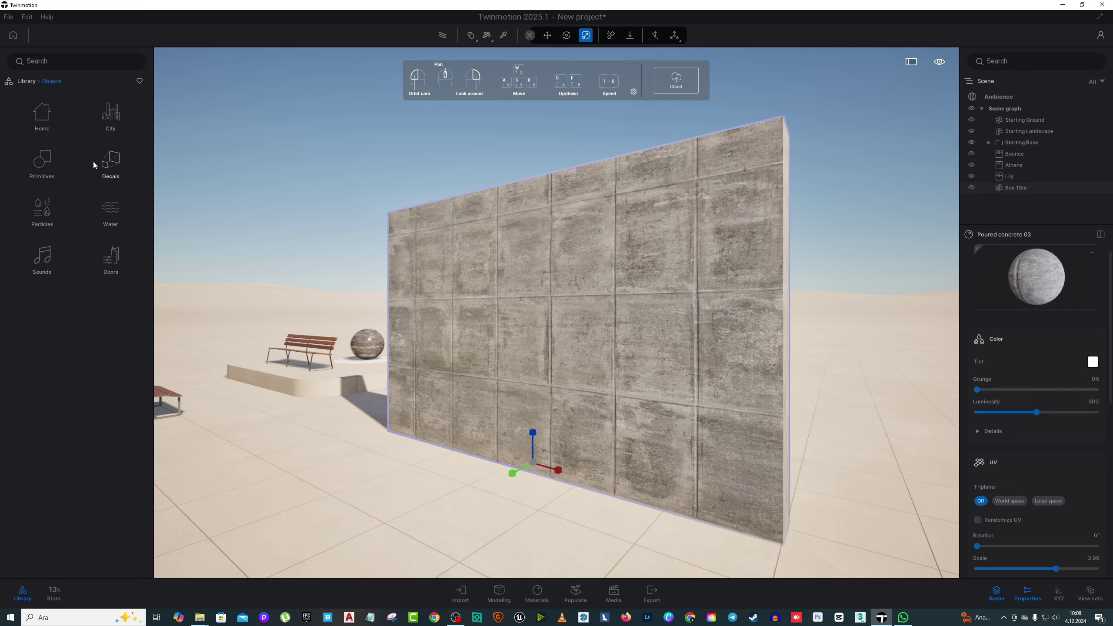
pyautogui.click(116, 160)
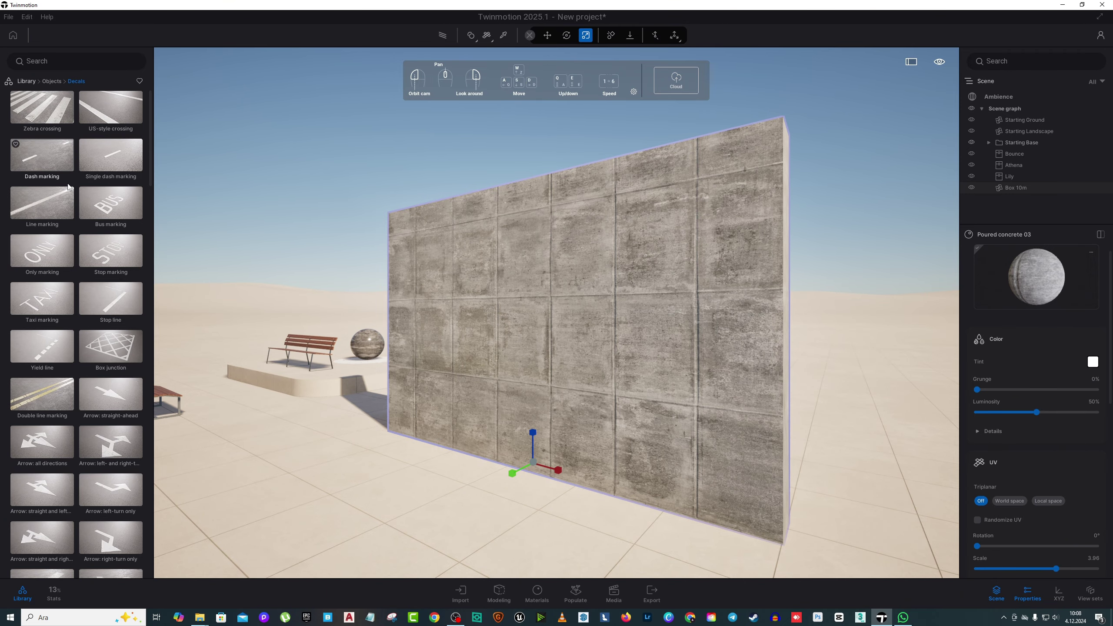
# Place the Stop marking decal on the upper middle of the concrete wall
pyautogui.moveTo(427, 174); pyautogui.dragTo(444, 206, button='right')
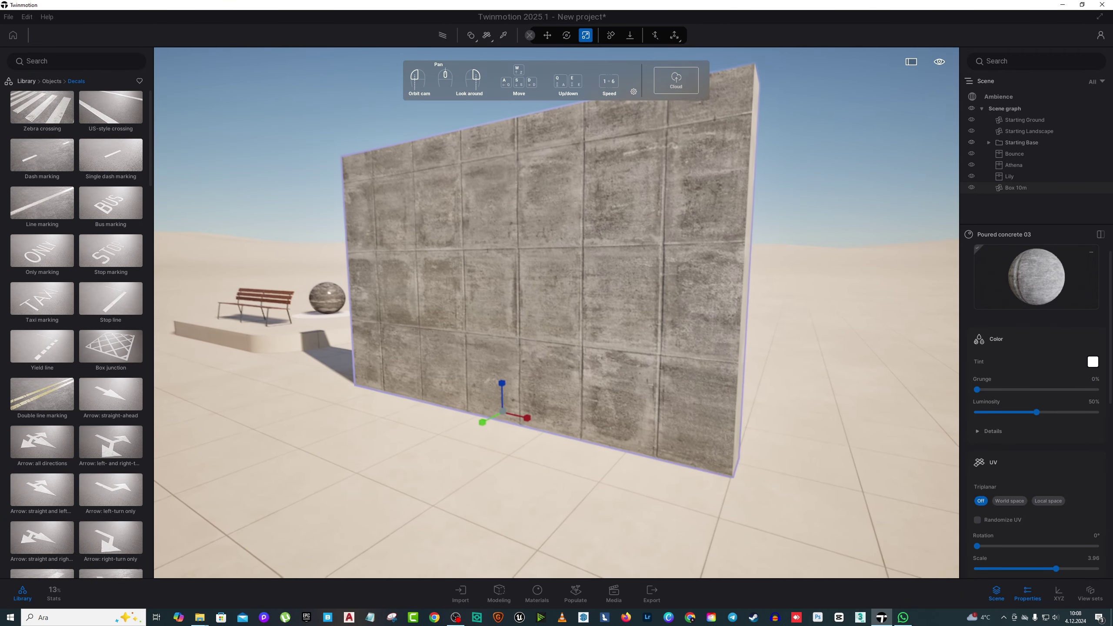
pyautogui.press('s')
pyautogui.scroll(-2, 104, 172)
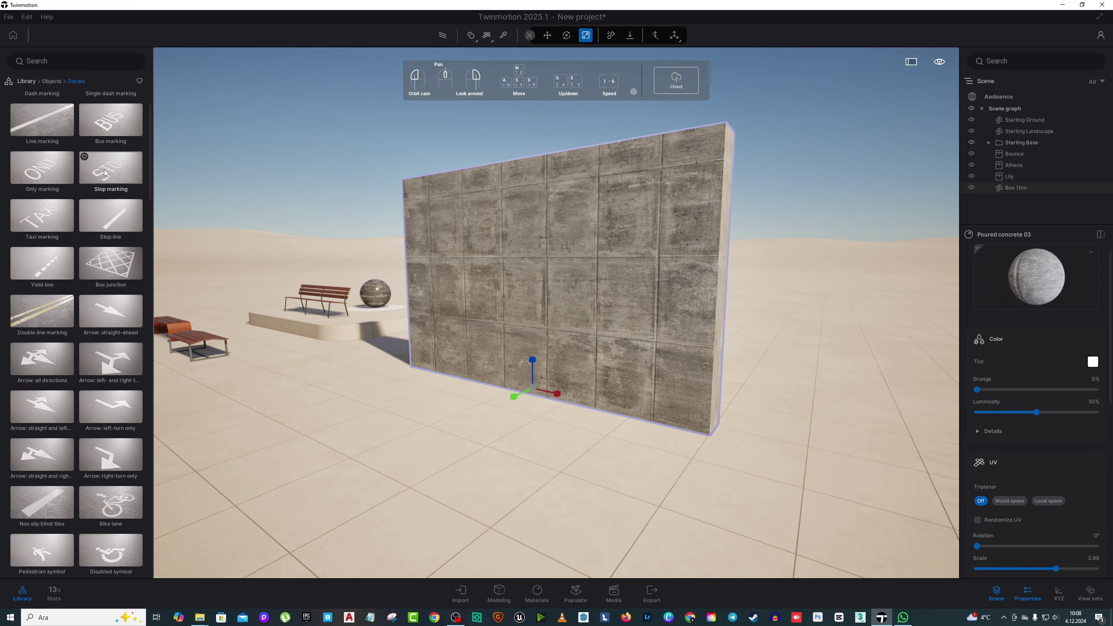
pyautogui.moveTo(99, 171); pyautogui.dragTo(533, 254)
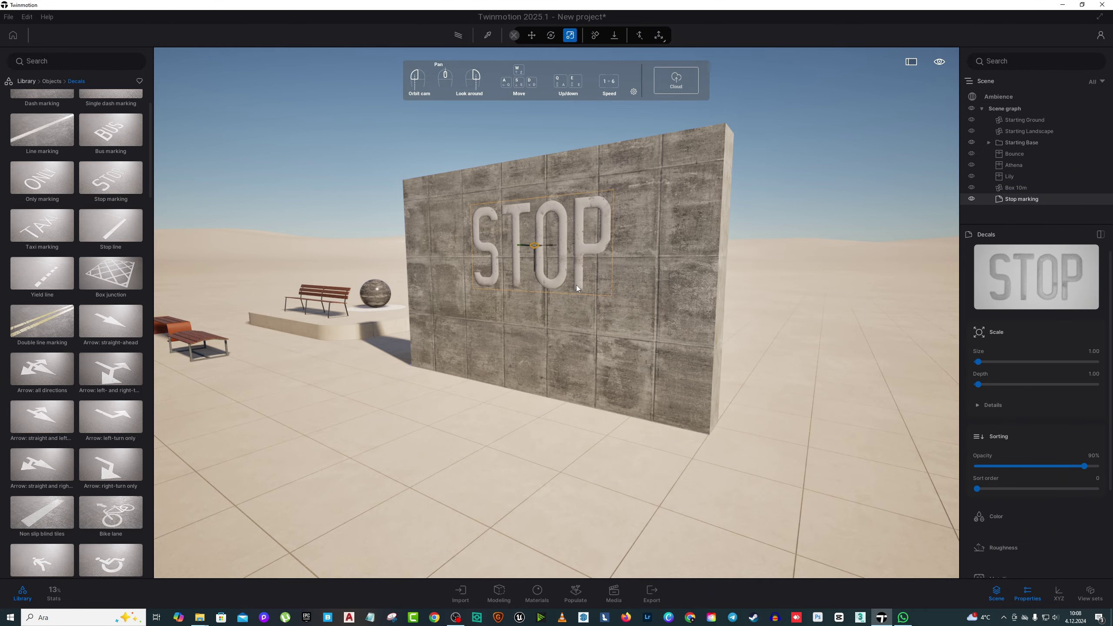
# Set the Stop marking decal's size to about 1.47, depth to about 4.02 and opacity to about 36%
pyautogui.scroll(5, 533, 254)
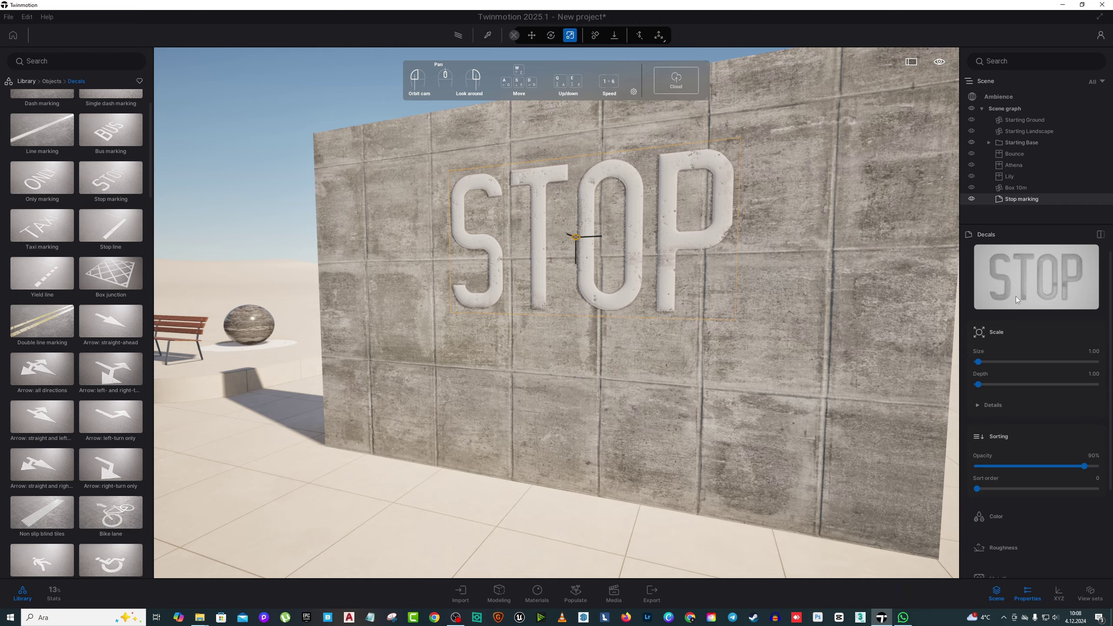
pyautogui.moveTo(981, 364)
pyautogui.mouseDown()
pyautogui.moveTo(991, 363)
pyautogui.moveTo(976, 362)
pyautogui.moveTo(992, 385)
pyautogui.moveTo(1029, 385)
pyautogui.moveTo(985, 384)
pyautogui.mouseUp()
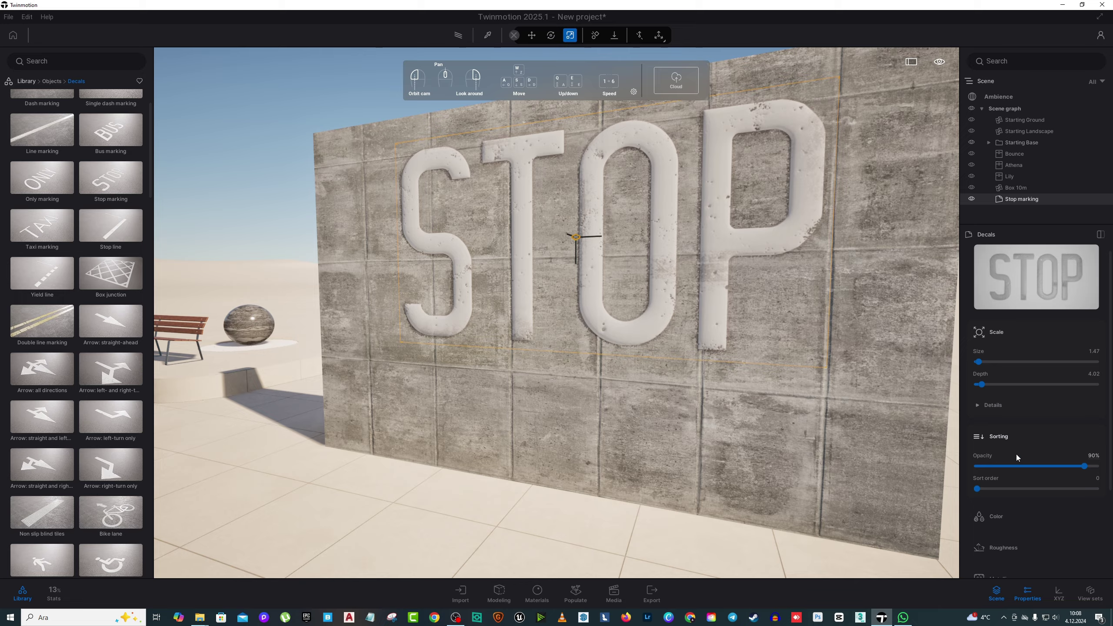
pyautogui.moveTo(1084, 466); pyautogui.dragTo(1020, 465)
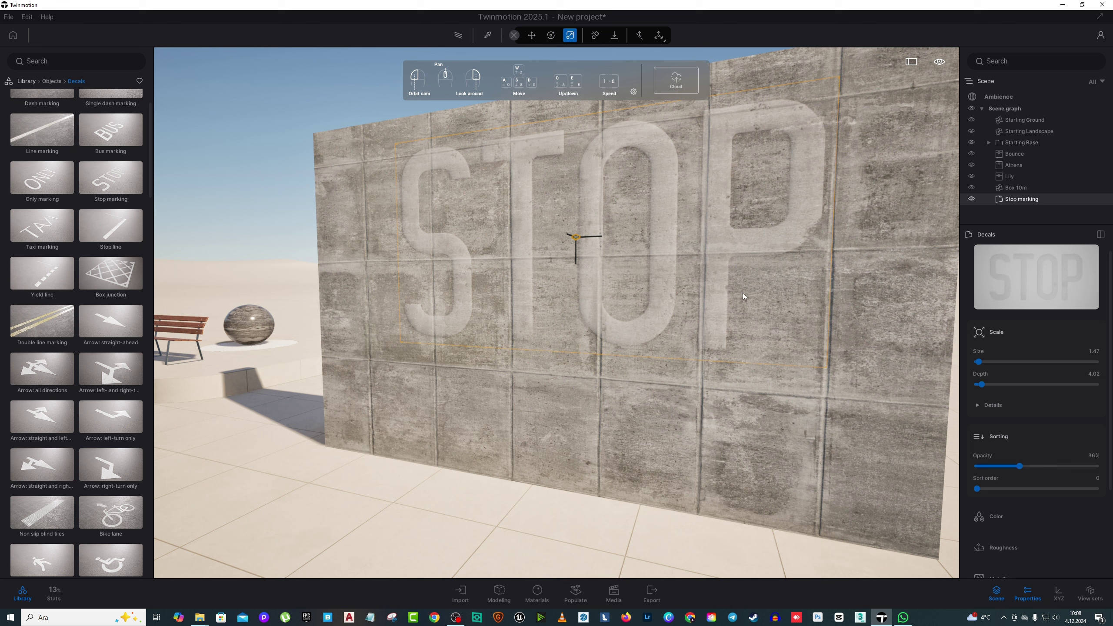
# Move the Stop marking slightly sideways along the wall, away from the bench, and set its luminosity to about 43%
pyautogui.click(532, 35)
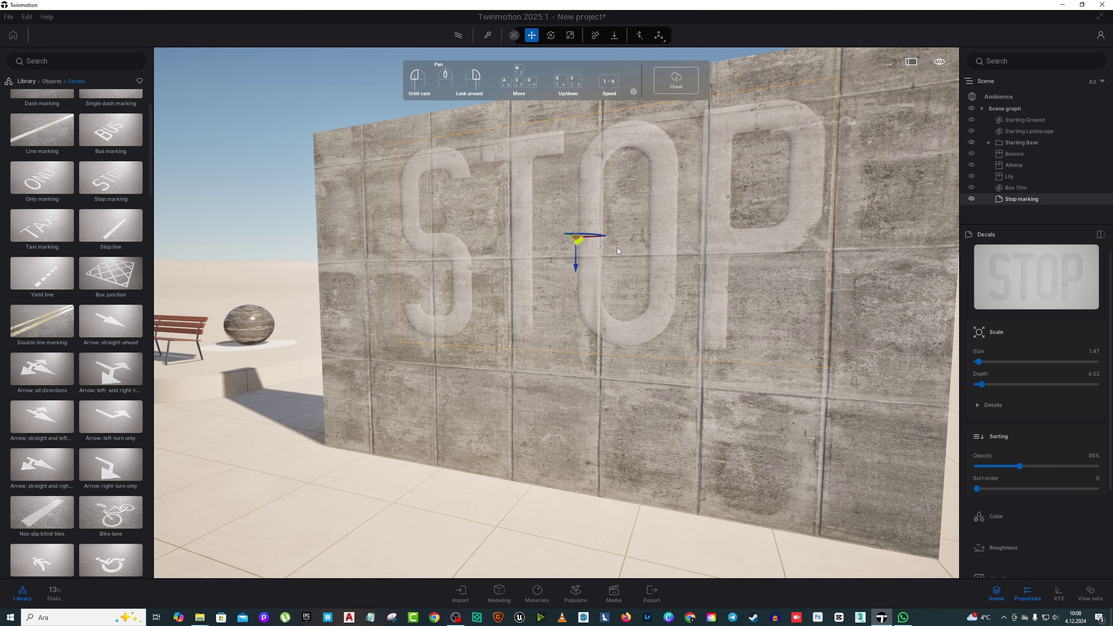
pyautogui.moveTo(600, 243); pyautogui.dragTo(614, 242)
pyautogui.scroll(-2, 1001, 456)
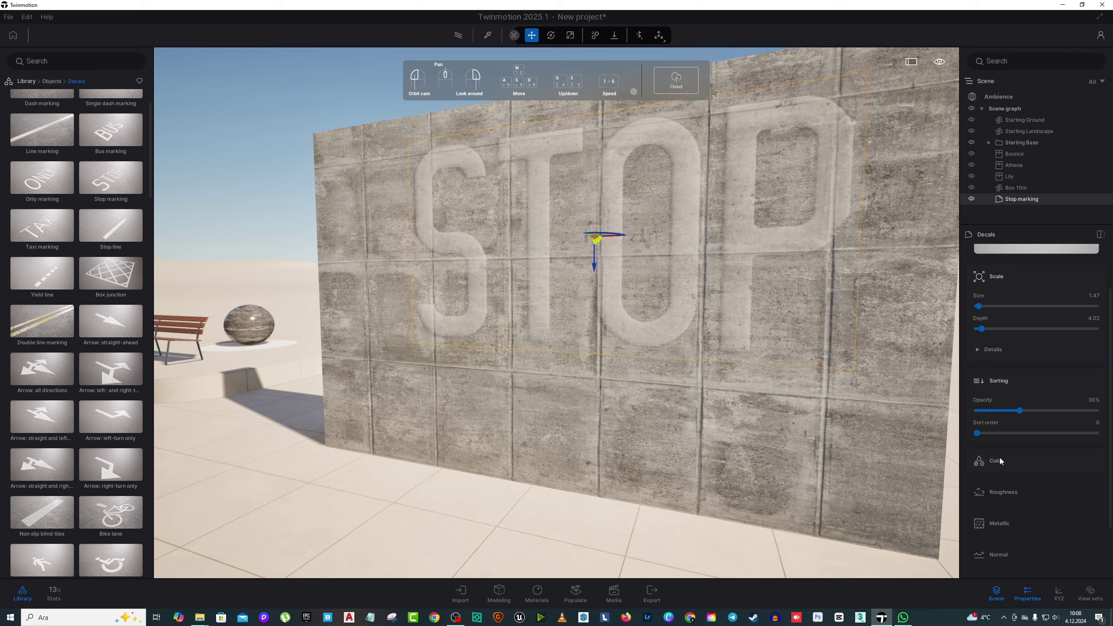
pyautogui.click(1000, 460)
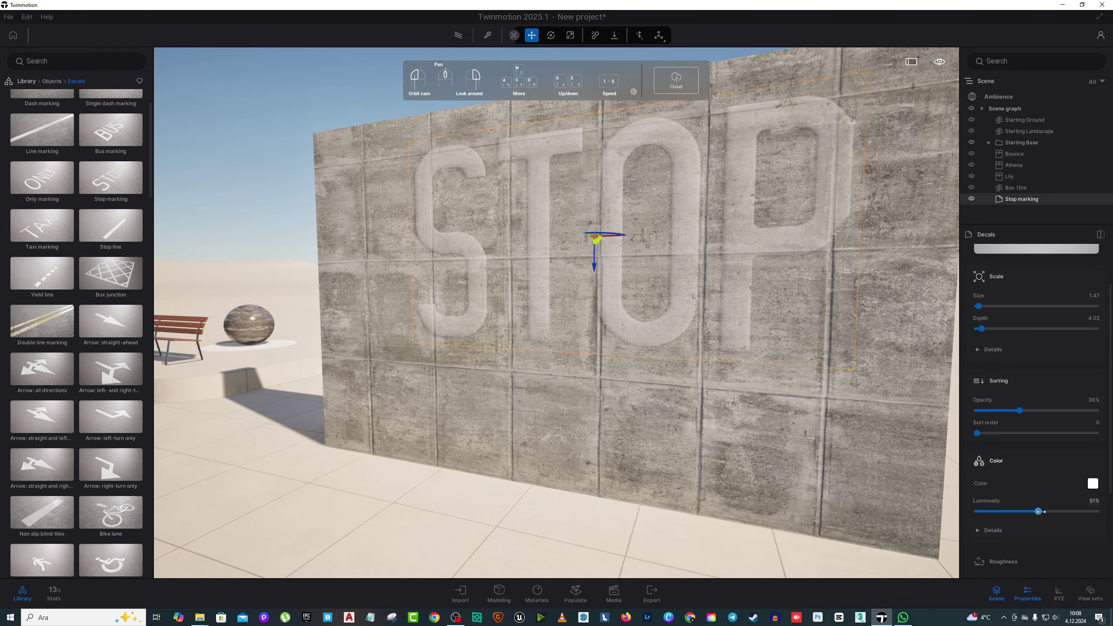
pyautogui.moveTo(1042, 512)
pyautogui.mouseDown()
pyautogui.moveTo(1069, 512)
pyautogui.moveTo(1029, 512)
pyautogui.mouseUp()
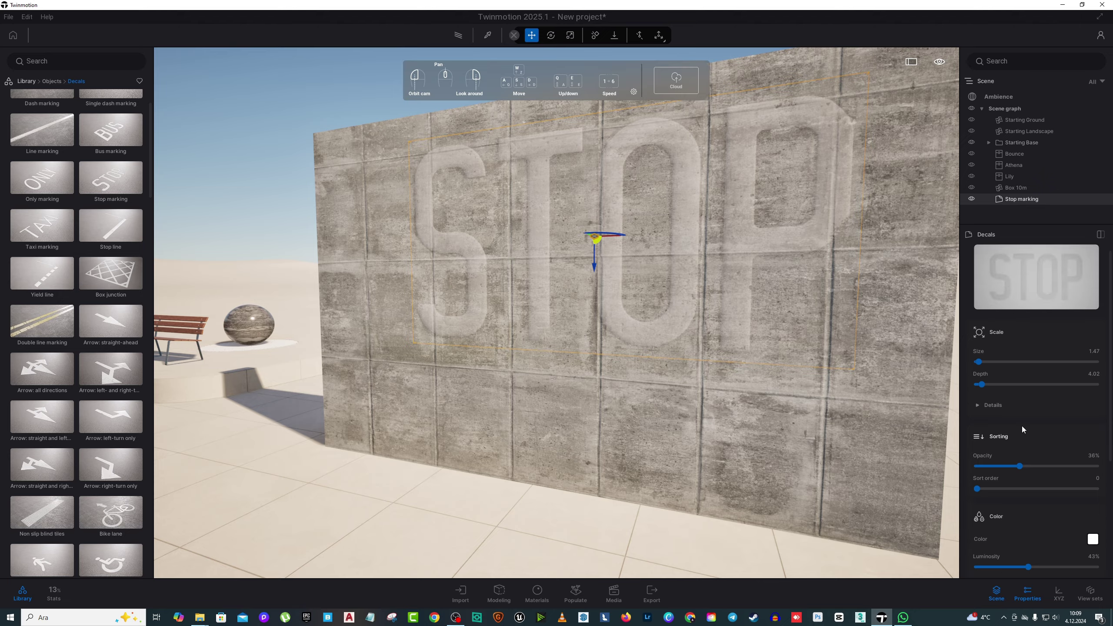
# Place the Graffiti 1 frog decal on the wall below the STOP lettering
pyautogui.scroll(-3, 100, 375)
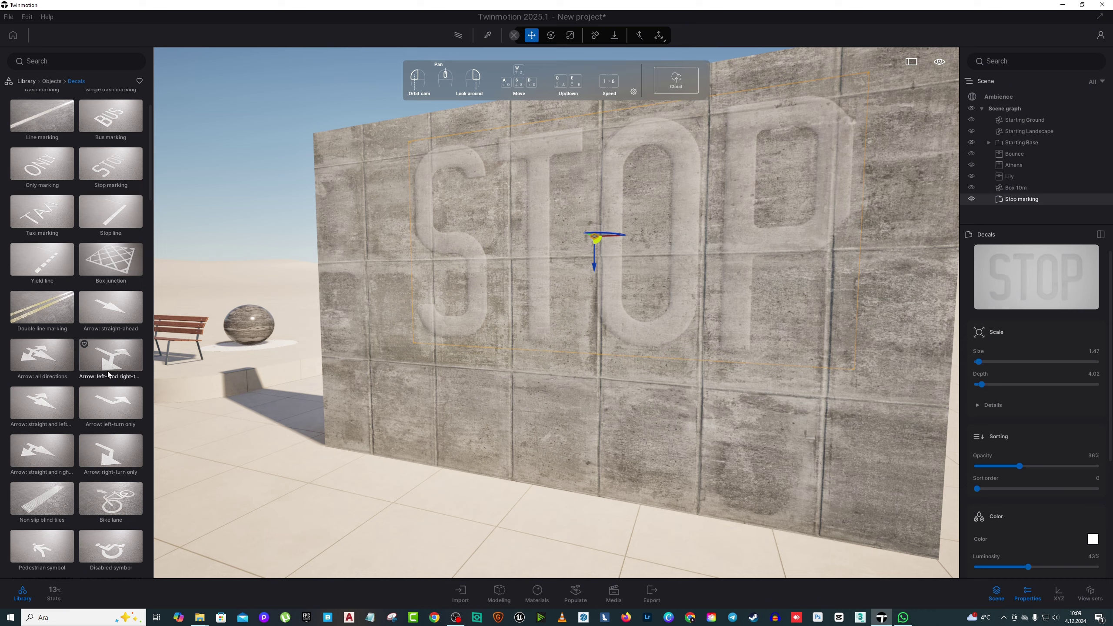
pyautogui.scroll(-2, 100, 375)
pyautogui.scroll(-6, 92, 379)
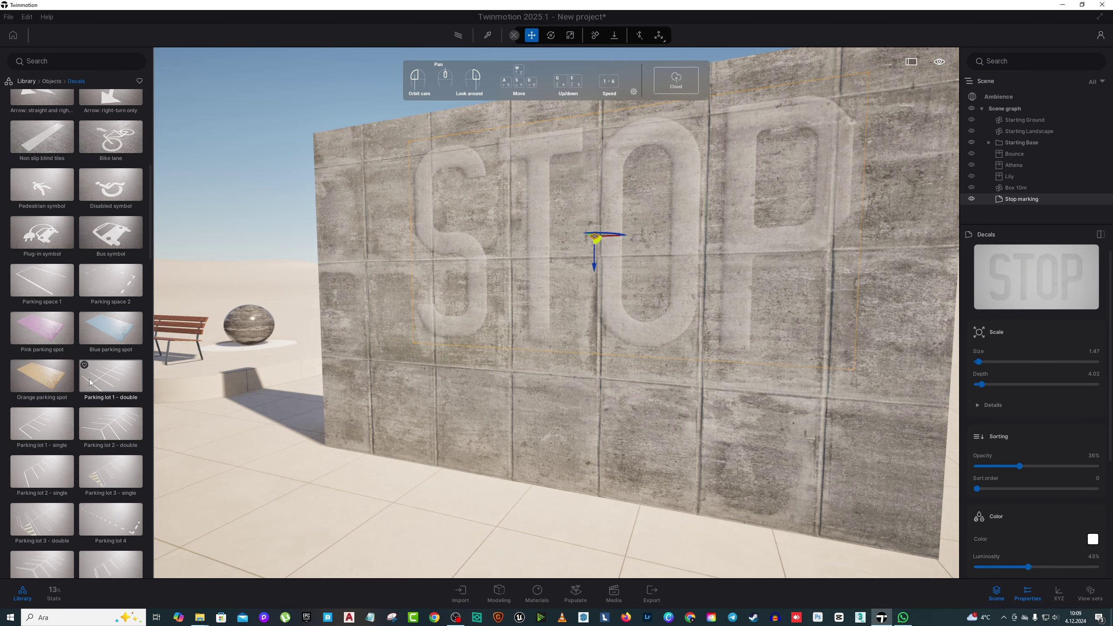
pyautogui.scroll(-3, 88, 378)
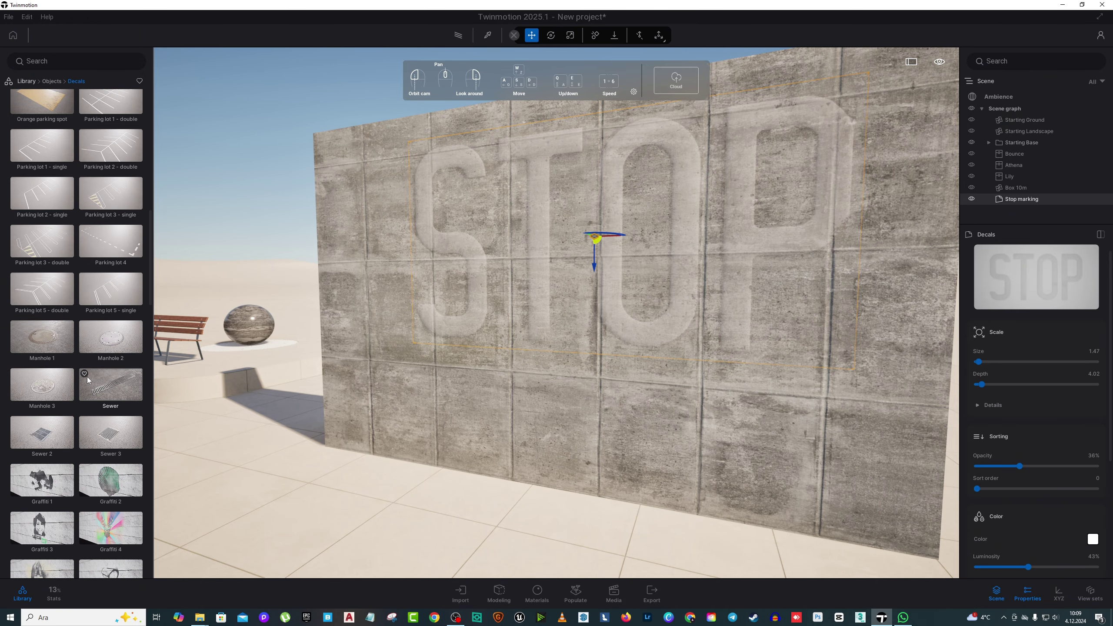
pyautogui.scroll(-1, 85, 308)
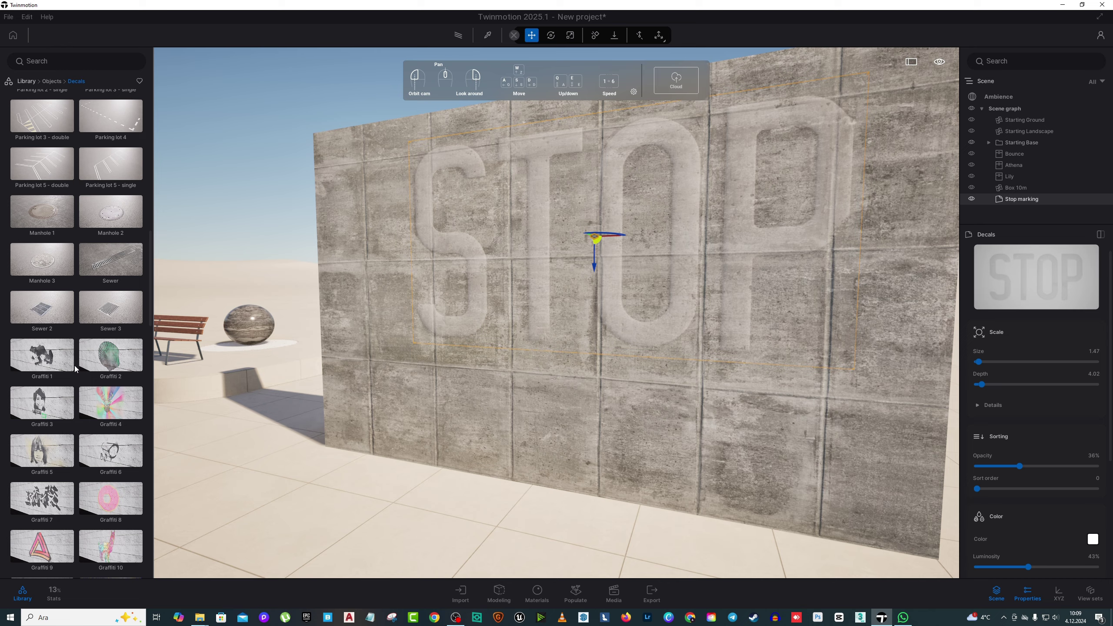
pyautogui.moveTo(42, 355); pyautogui.dragTo(582, 428)
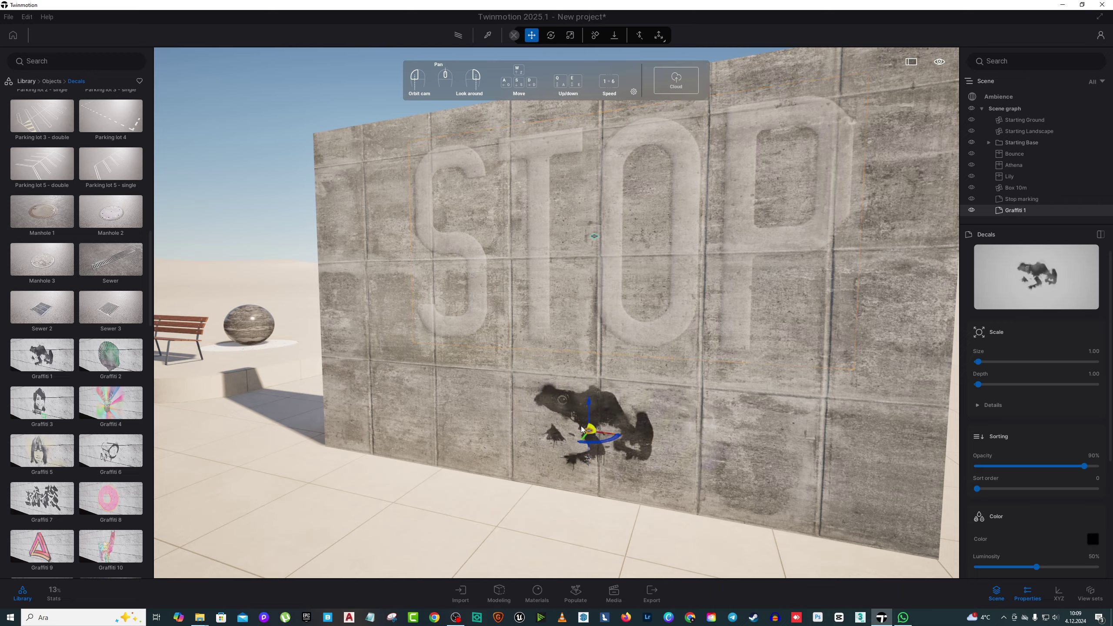
# Move the frog graffiti beside the lower part of the letter P and set its opacity to about 51%
pyautogui.click(1058, 466)
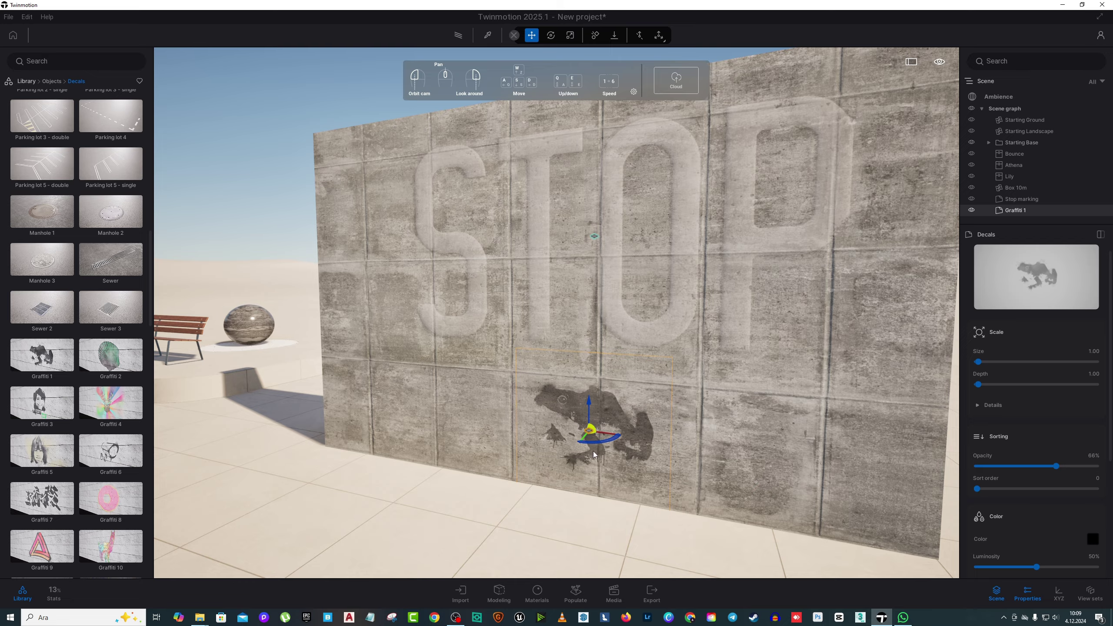
pyautogui.moveTo(591, 437); pyautogui.dragTo(838, 331)
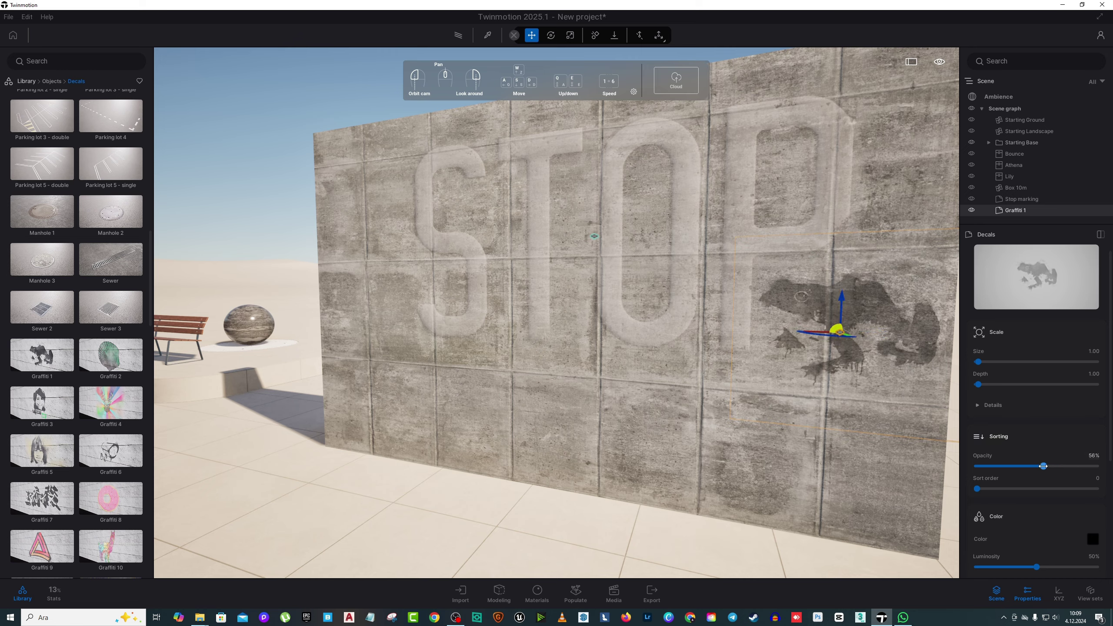
pyautogui.moveTo(1043, 466); pyautogui.dragTo(1038, 466)
pyautogui.scroll(-4, 833, 408)
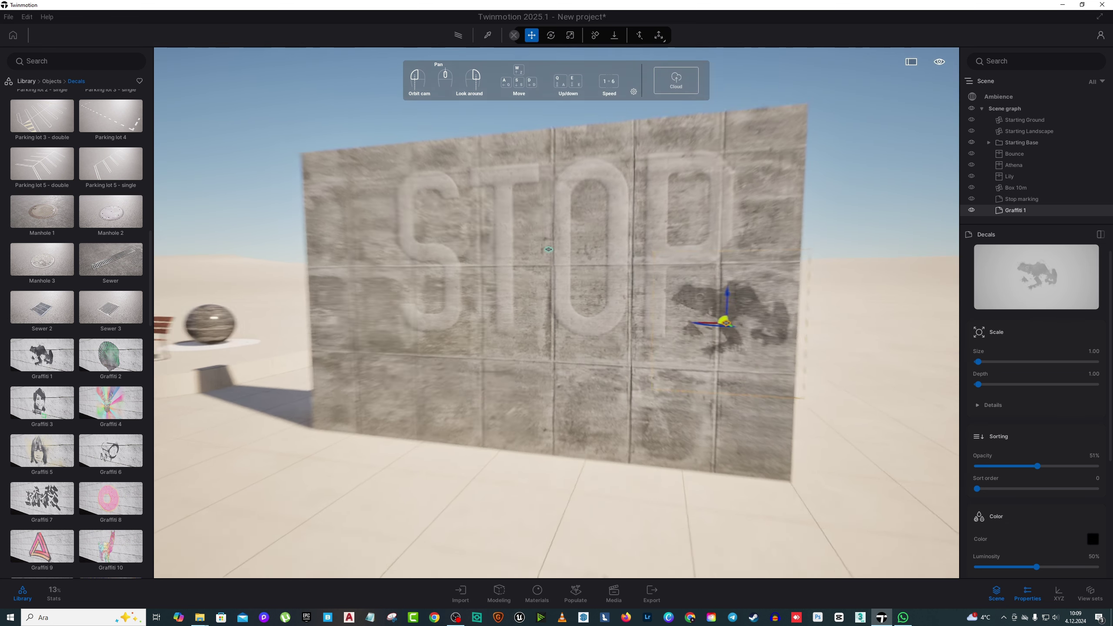
pyautogui.moveTo(657, 351); pyautogui.dragTo(692, 351, button='right')
pyautogui.scroll(1, 526, 324)
# Try the Puddle 1 decal on the ground in front of the wall and delete it
pyautogui.scroll(-1, 87, 400)
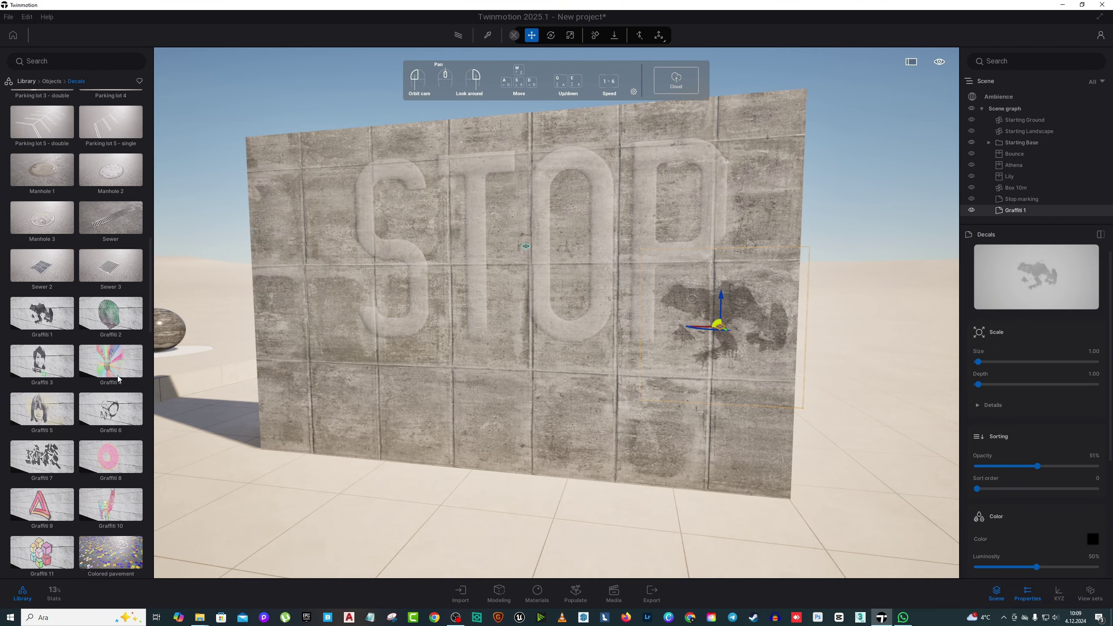
pyautogui.scroll(-3, 110, 395)
pyautogui.scroll(-2, 55, 478)
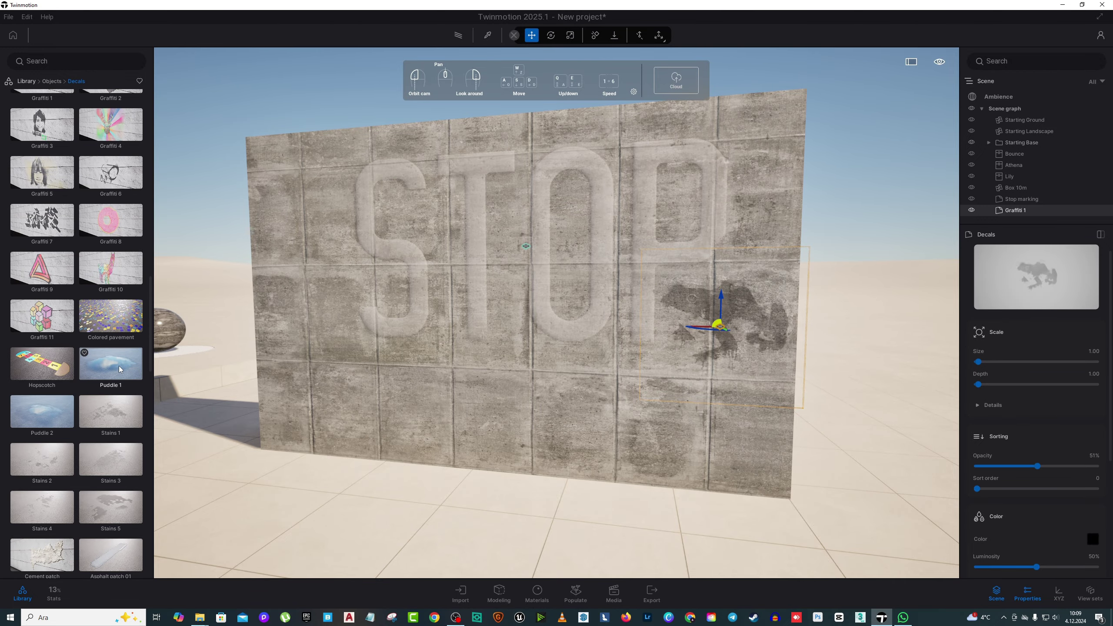
pyautogui.moveTo(102, 377); pyautogui.dragTo(421, 524)
pyautogui.scroll(-2, 438, 526)
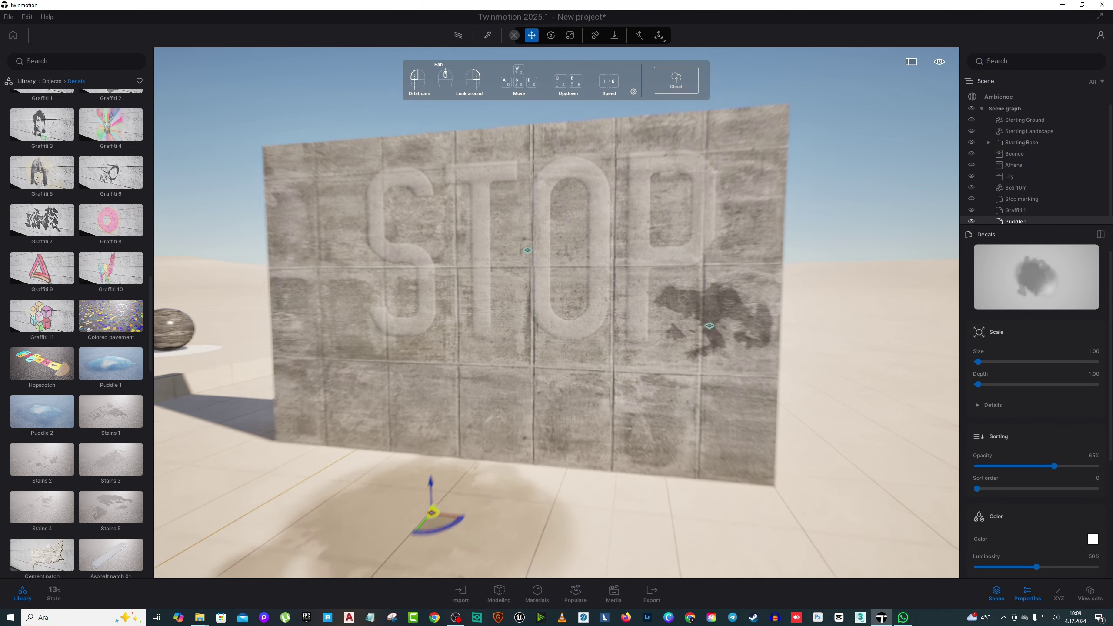
pyautogui.press('Delete')
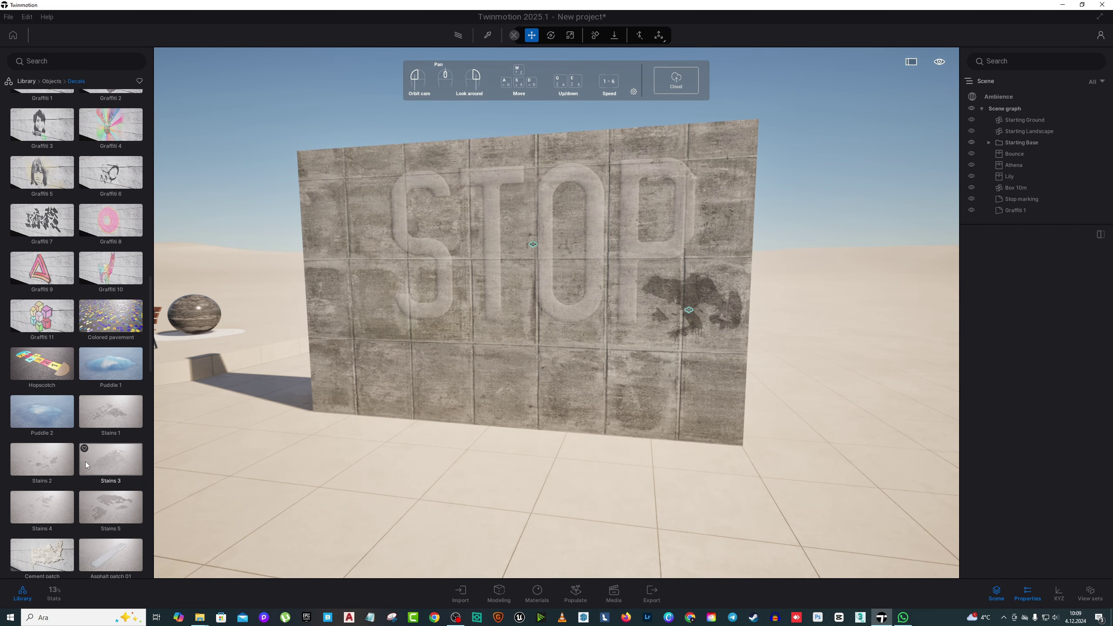
# Place Stains 3 over the letter S, Stains 5 on the wall's lower middle and Stains 2 near the letter P
pyautogui.moveTo(119, 412); pyautogui.dragTo(412, 377)
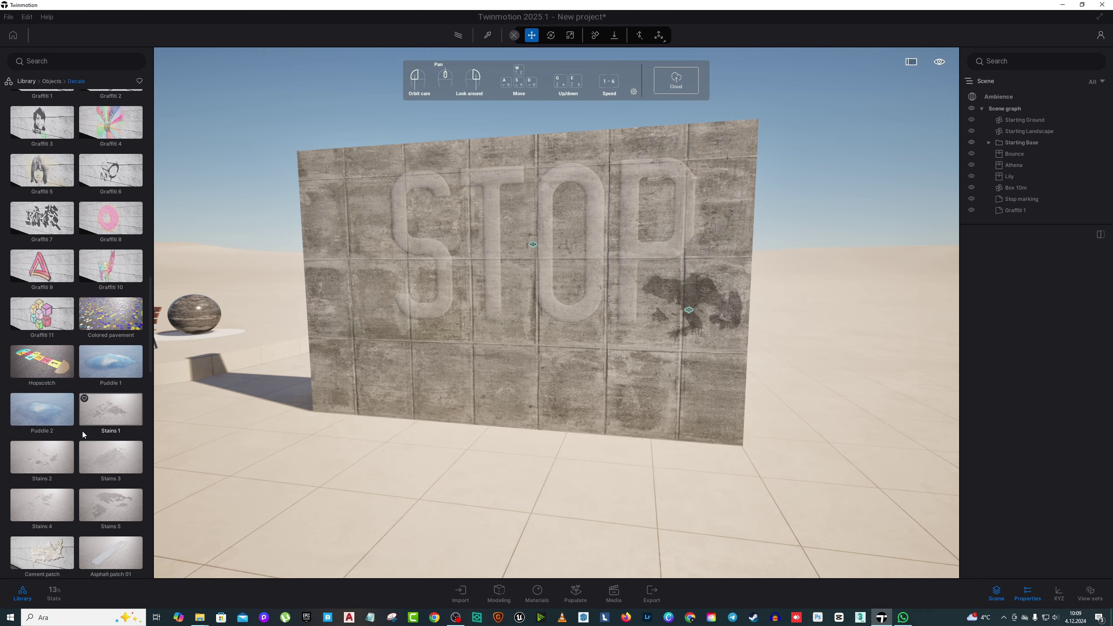
pyautogui.scroll(-1, 85, 408)
pyautogui.moveTo(120, 468); pyautogui.dragTo(401, 195)
pyautogui.moveTo(111, 474); pyautogui.dragTo(567, 369)
pyautogui.moveTo(57, 455); pyautogui.dragTo(705, 253)
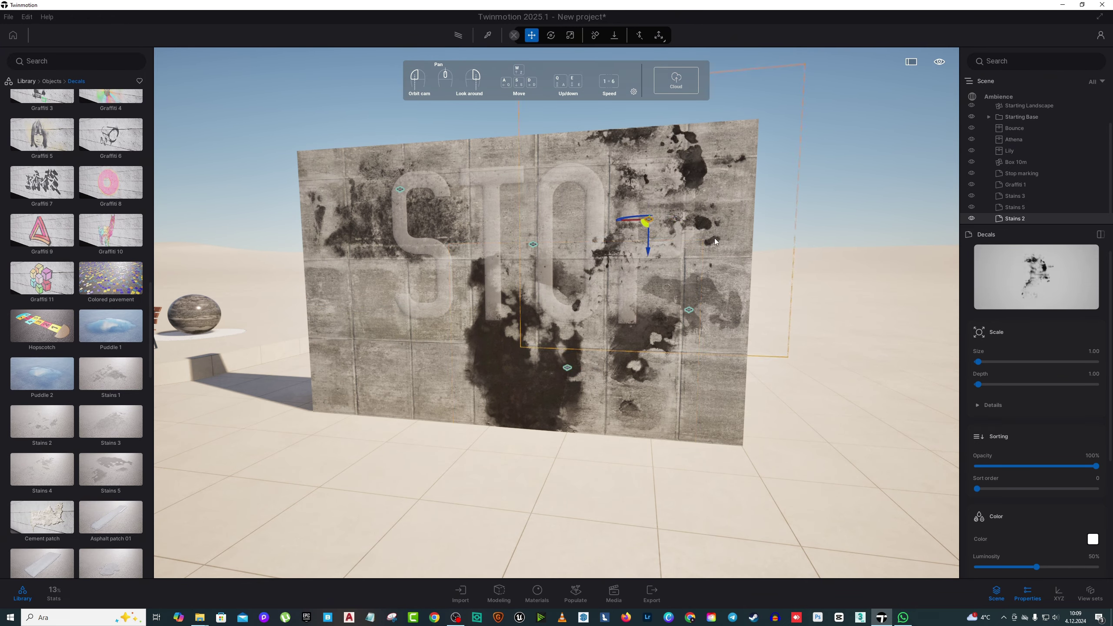
# Lower the stain decals' opacity to about 58% for Stains 2, 54% for Stains 3 and 53% for Stains 5
pyautogui.moveTo(1096, 466); pyautogui.dragTo(1045, 467)
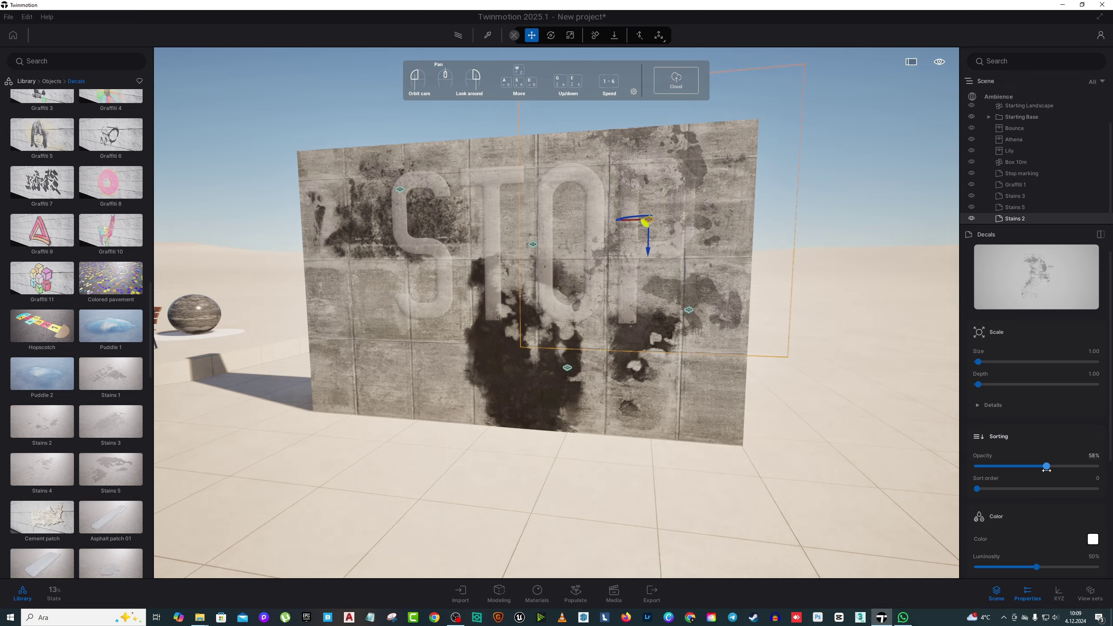
pyautogui.click(567, 368)
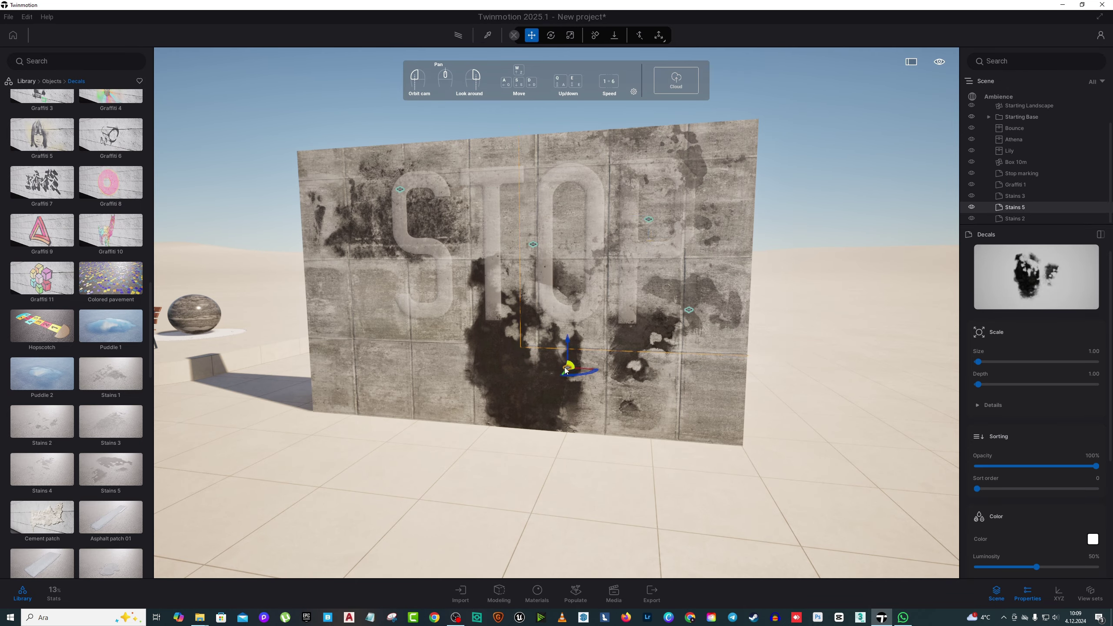
pyautogui.click(649, 219)
pyautogui.scroll(3, 565, 278)
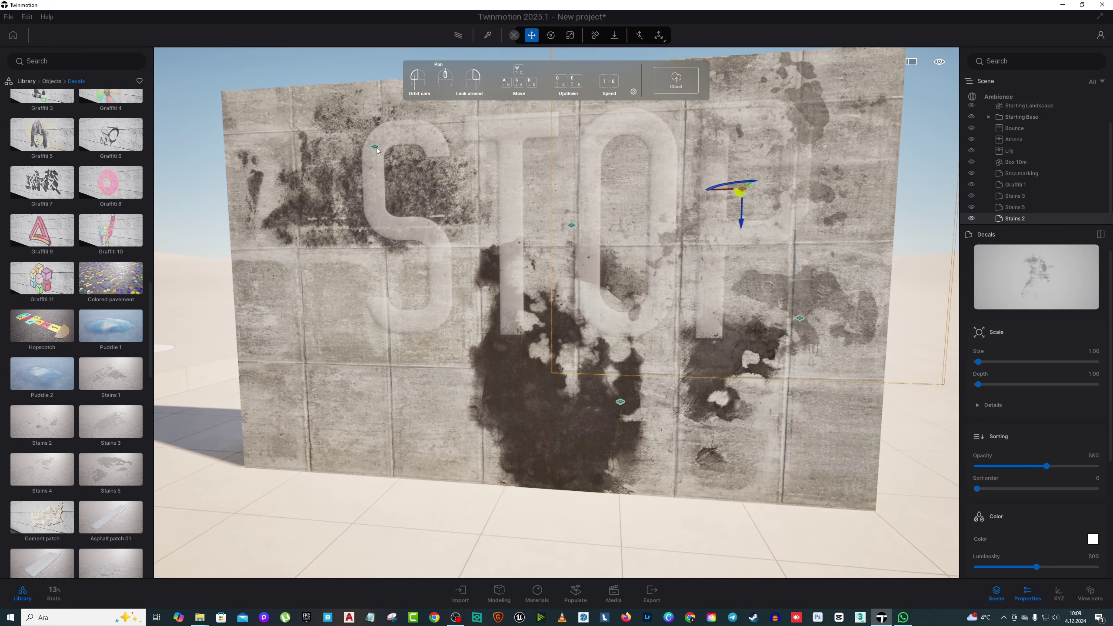
pyautogui.click(375, 148)
pyautogui.moveTo(1095, 466); pyautogui.dragTo(1042, 465)
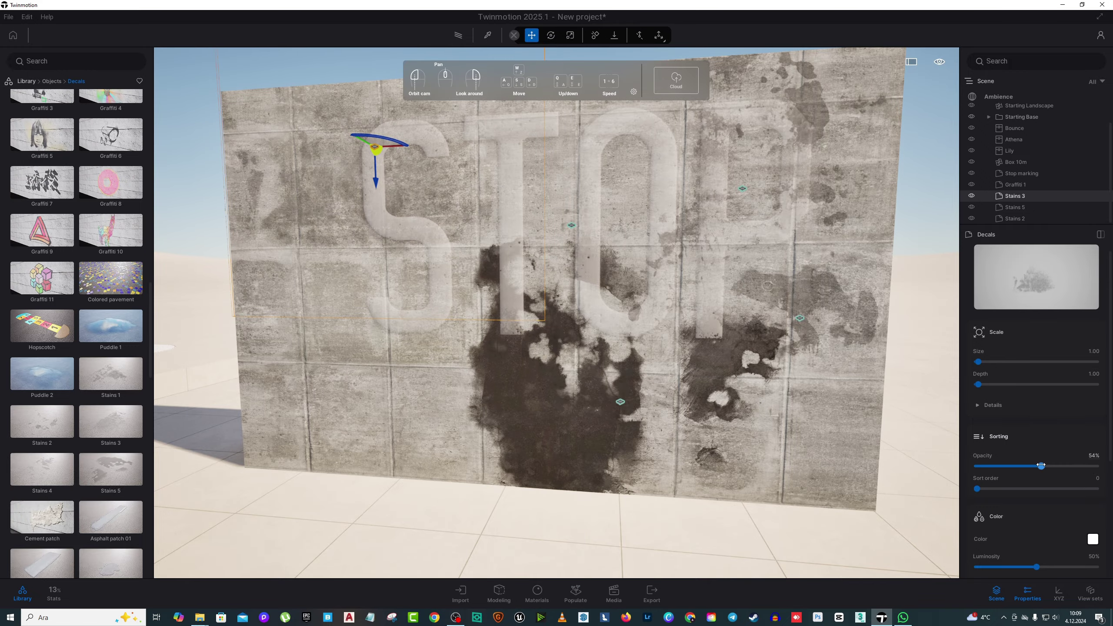
pyautogui.click(619, 402)
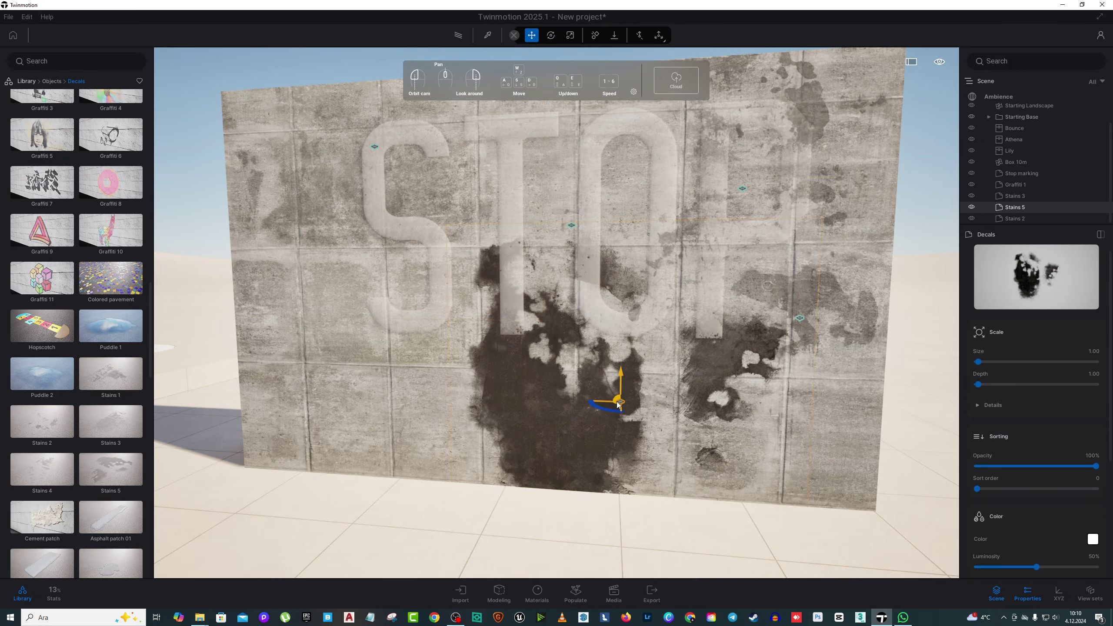
pyautogui.moveTo(1096, 466); pyautogui.dragTo(1044, 466)
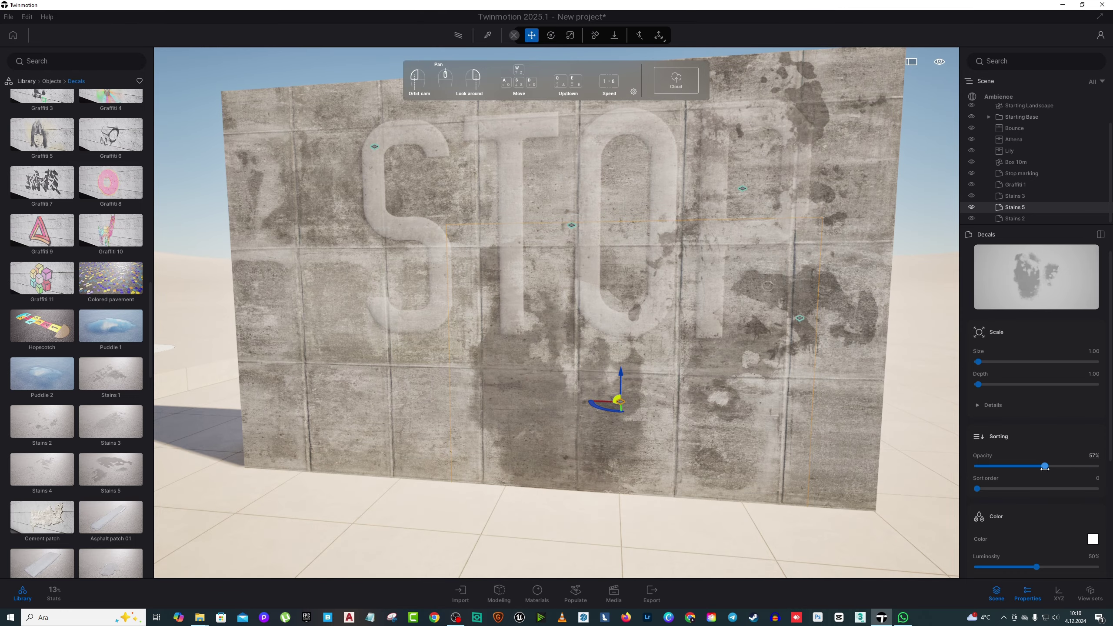
# Raise the Stop marking decal's opacity to about 55%
pyautogui.scroll(-4, 873, 468)
pyautogui.moveTo(780, 394); pyautogui.dragTo(701, 333, button='right')
pyautogui.scroll(3, 695, 326)
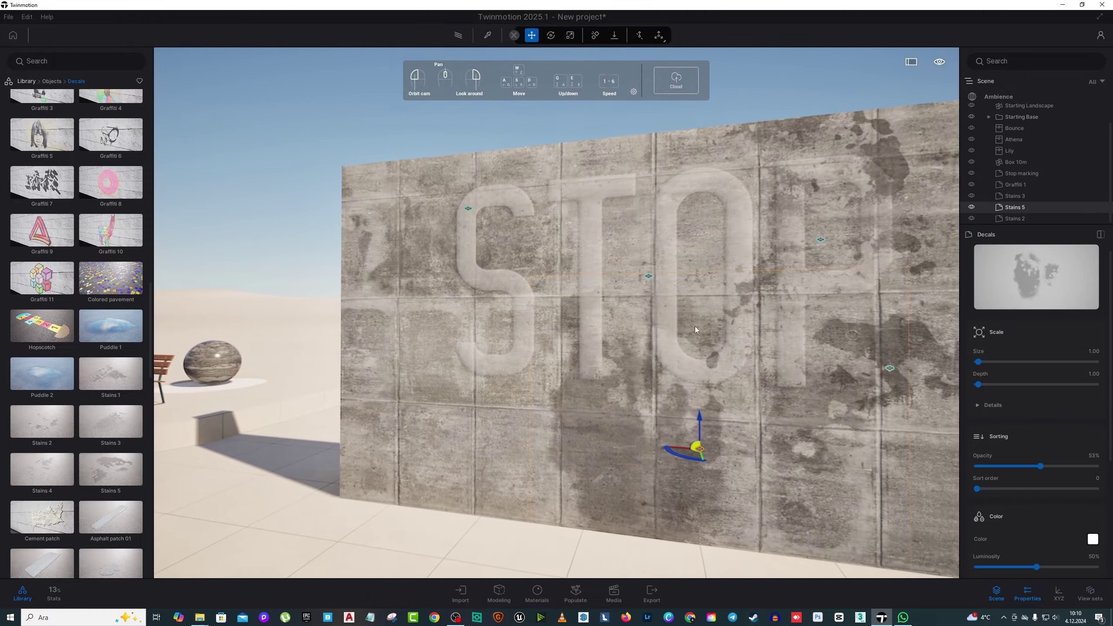
pyautogui.click(650, 276)
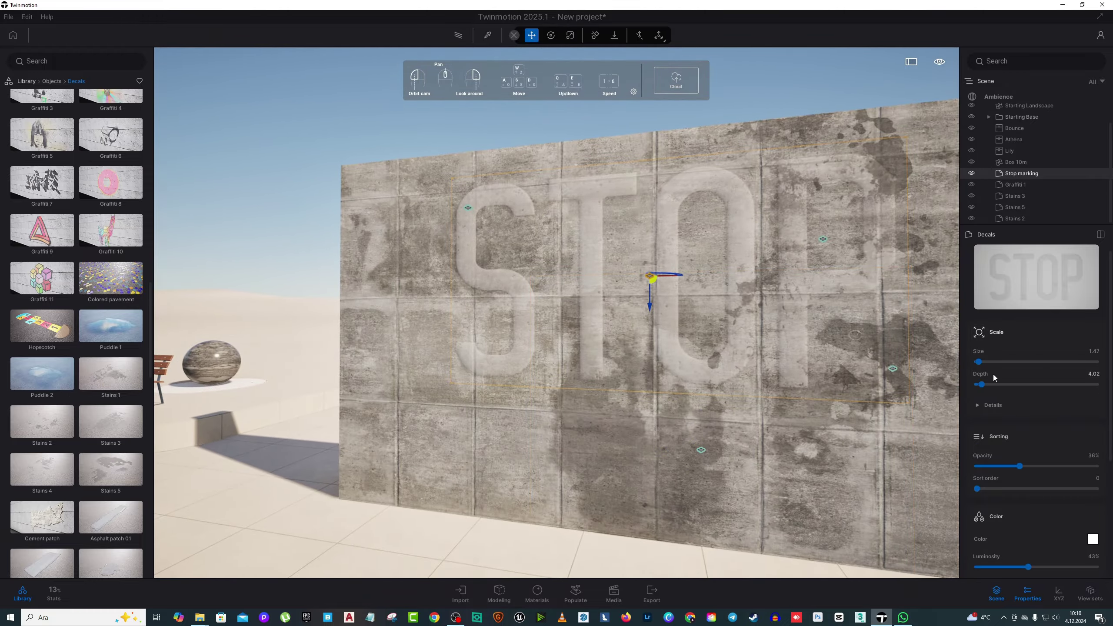
pyautogui.moveTo(1020, 467); pyautogui.dragTo(1046, 467)
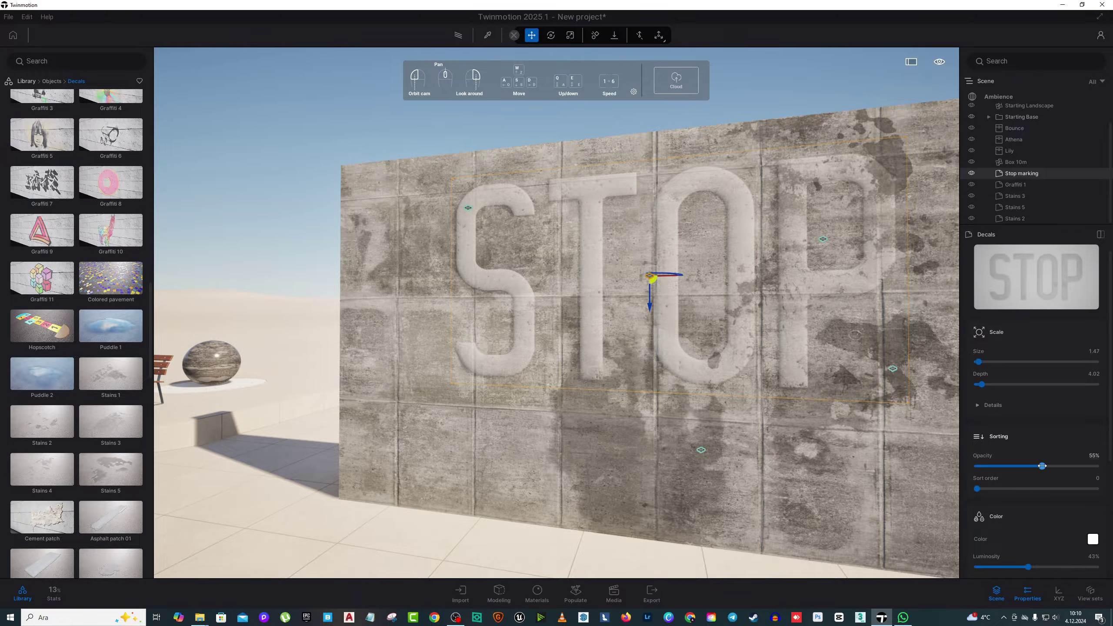
# Place the Road damage 01 decal on the wall's lower part, beneath the letter S
pyautogui.scroll(-2, 657, 333)
pyautogui.moveTo(636, 316); pyautogui.dragTo(596, 283)
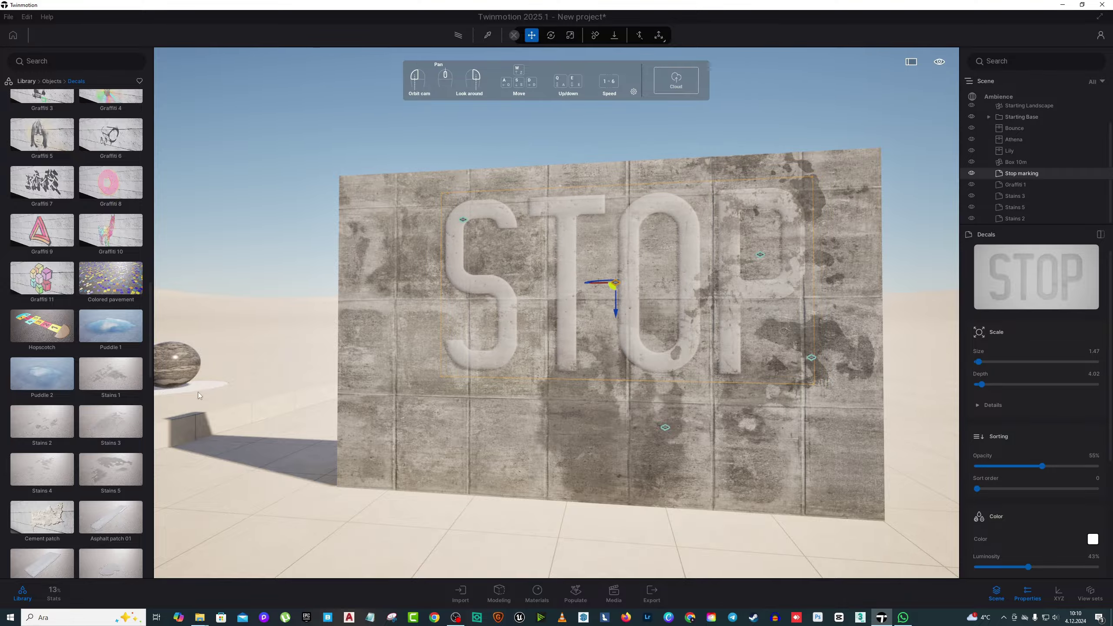
pyautogui.scroll(-5, 83, 377)
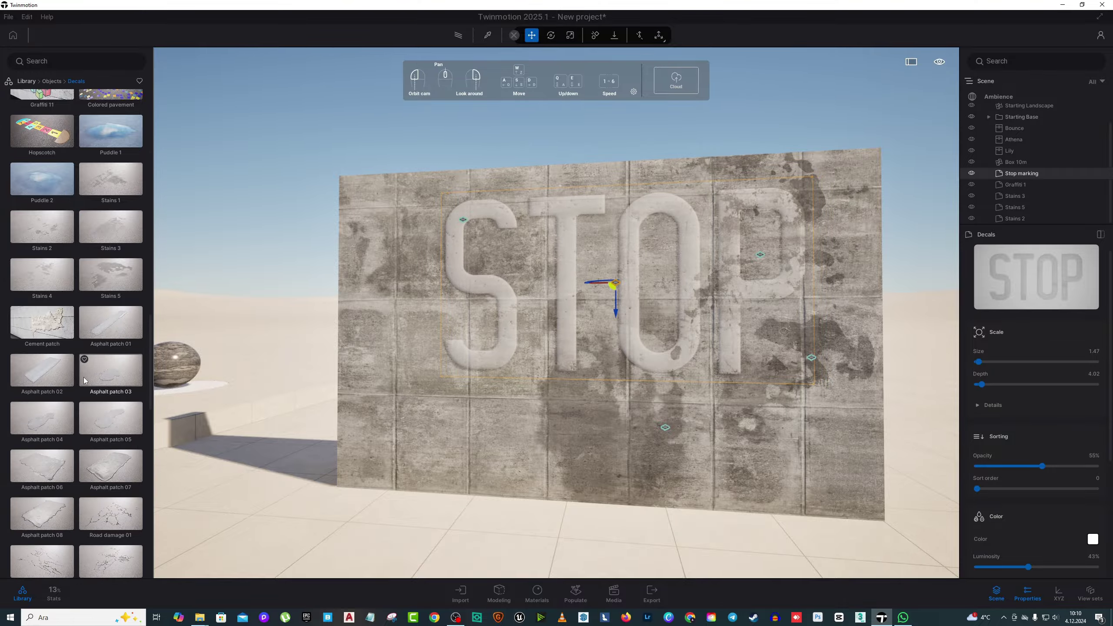
pyautogui.scroll(-2, 83, 377)
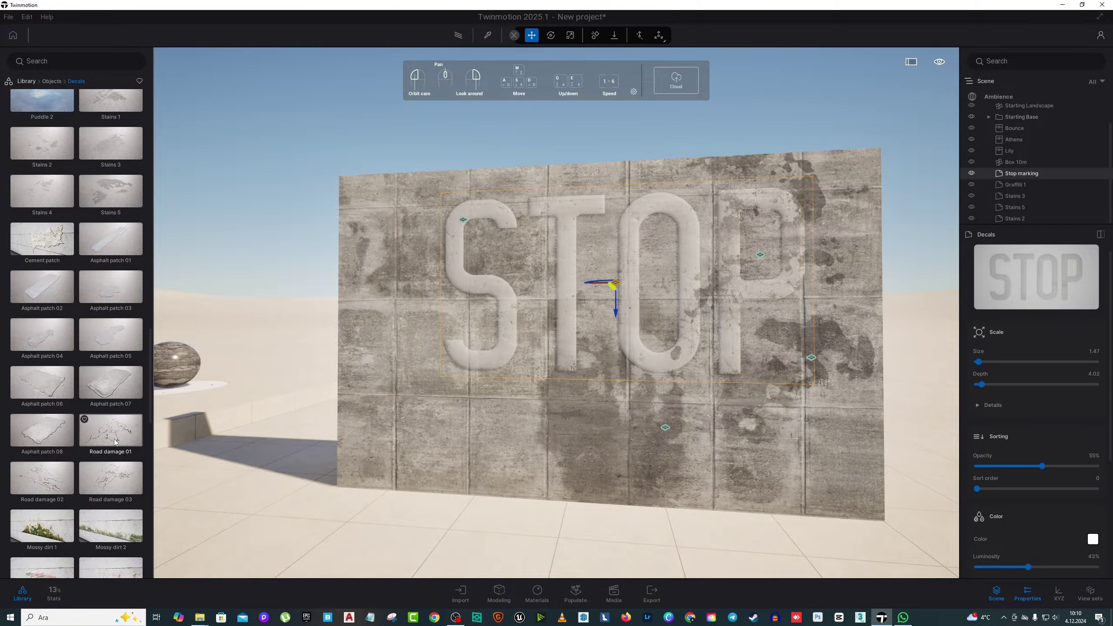
pyautogui.moveTo(115, 441); pyautogui.dragTo(442, 386)
pyautogui.scroll(2, 442, 385)
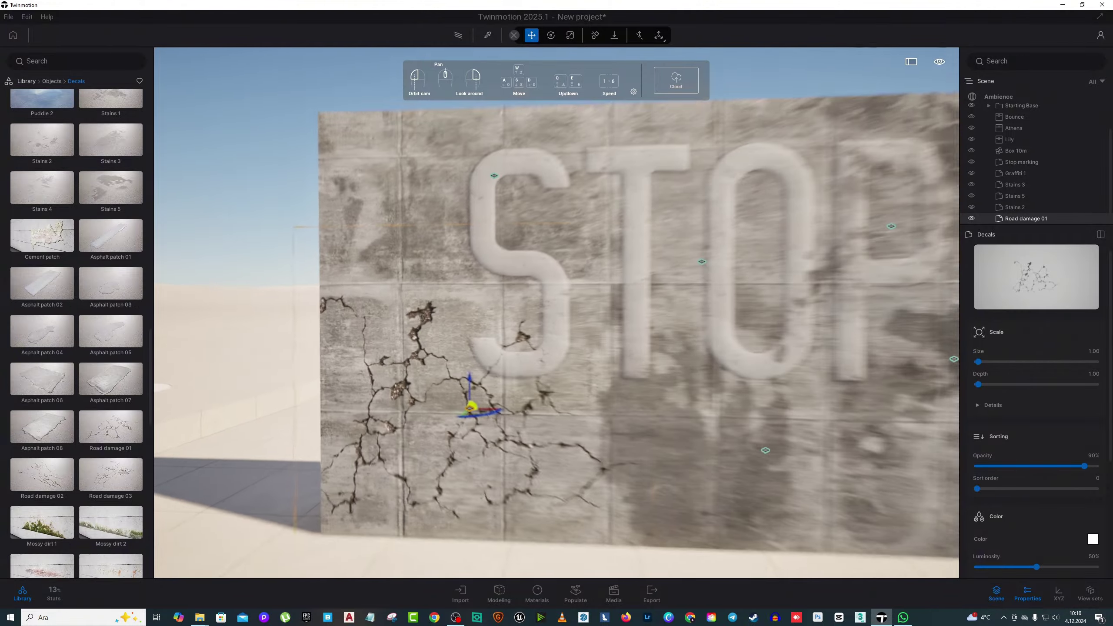
pyautogui.moveTo(442, 385)
pyautogui.mouseDown(button='right')
pyautogui.moveTo(407, 395)
pyautogui.moveTo(438, 399)
pyautogui.mouseUp(button='right')
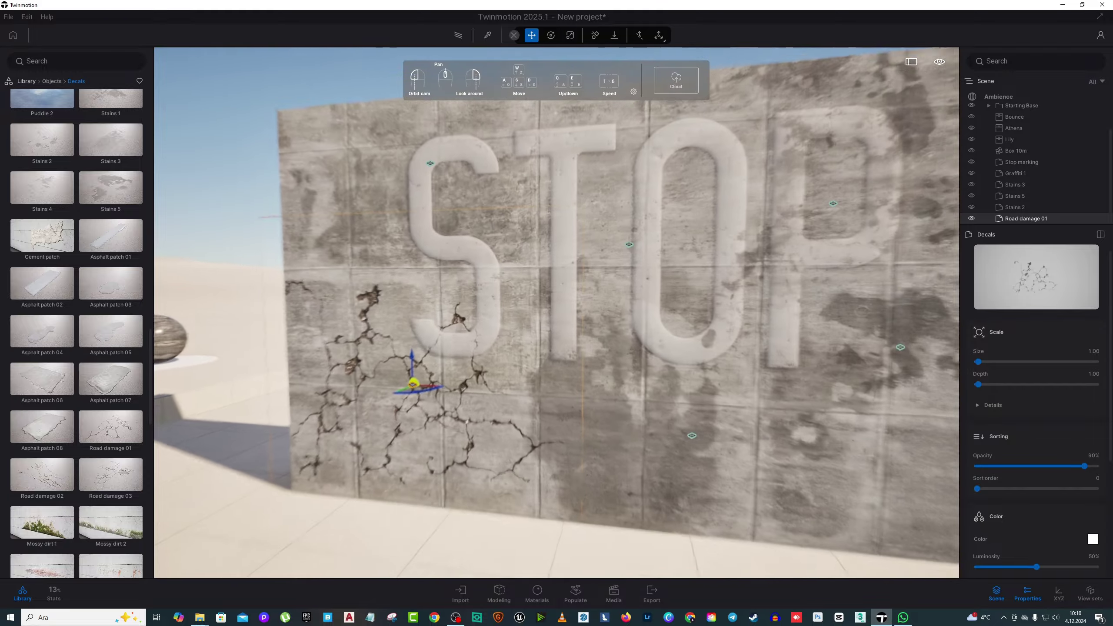
pyautogui.scroll(-2, 539, 284)
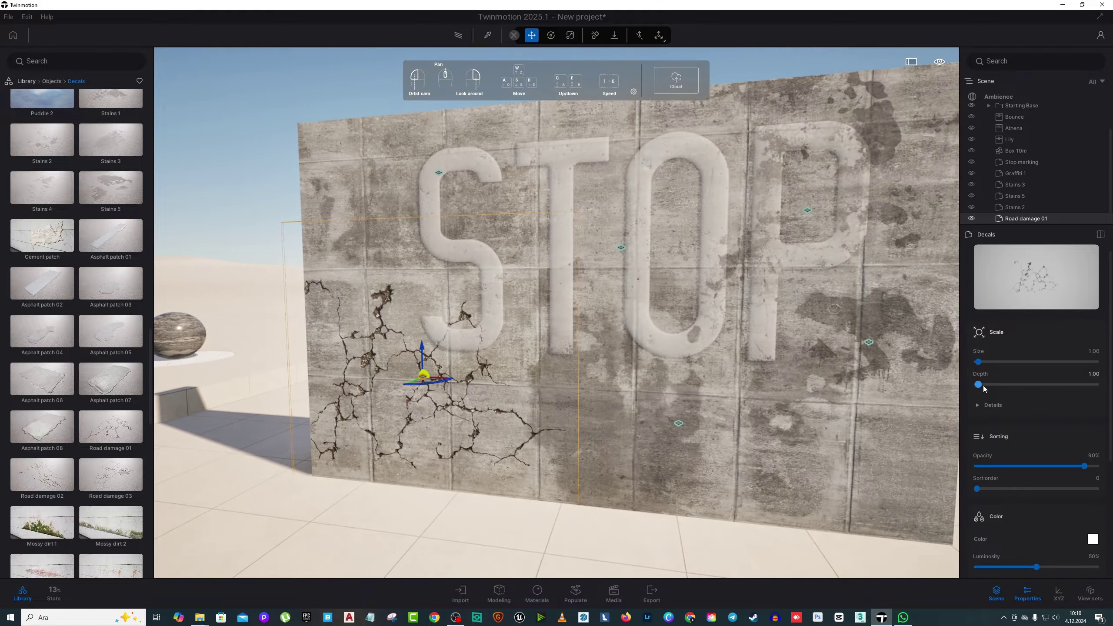
# Set the Road damage 01 decal's depth to about 22.64, try size 2.20 and return the size to 1
pyautogui.moveTo(982, 386); pyautogui.dragTo(979, 361)
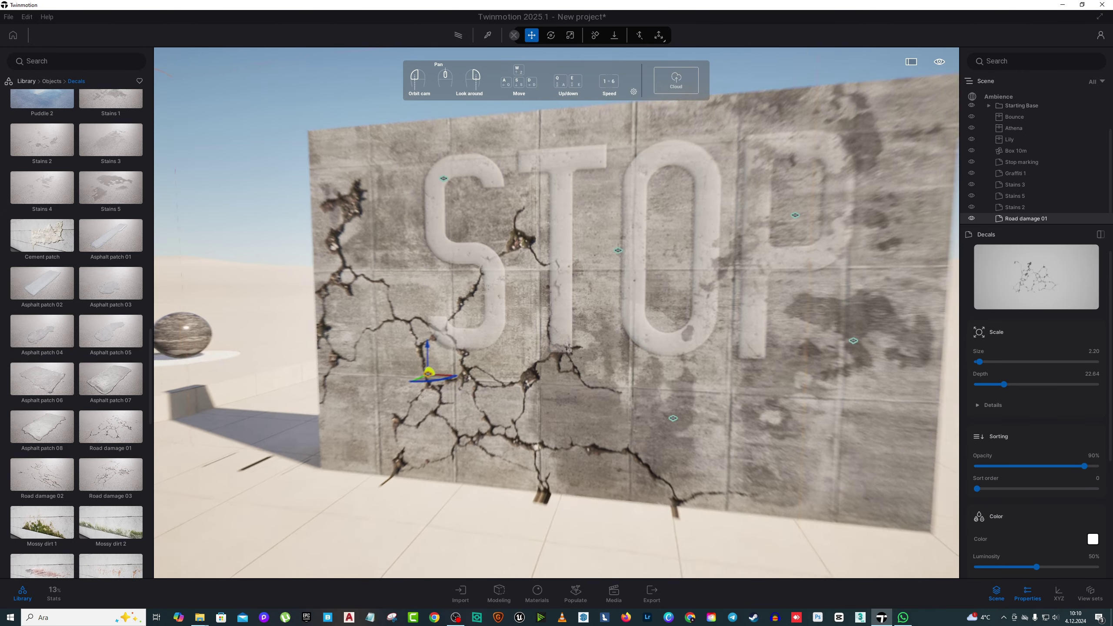
pyautogui.scroll(-5, 492, 526)
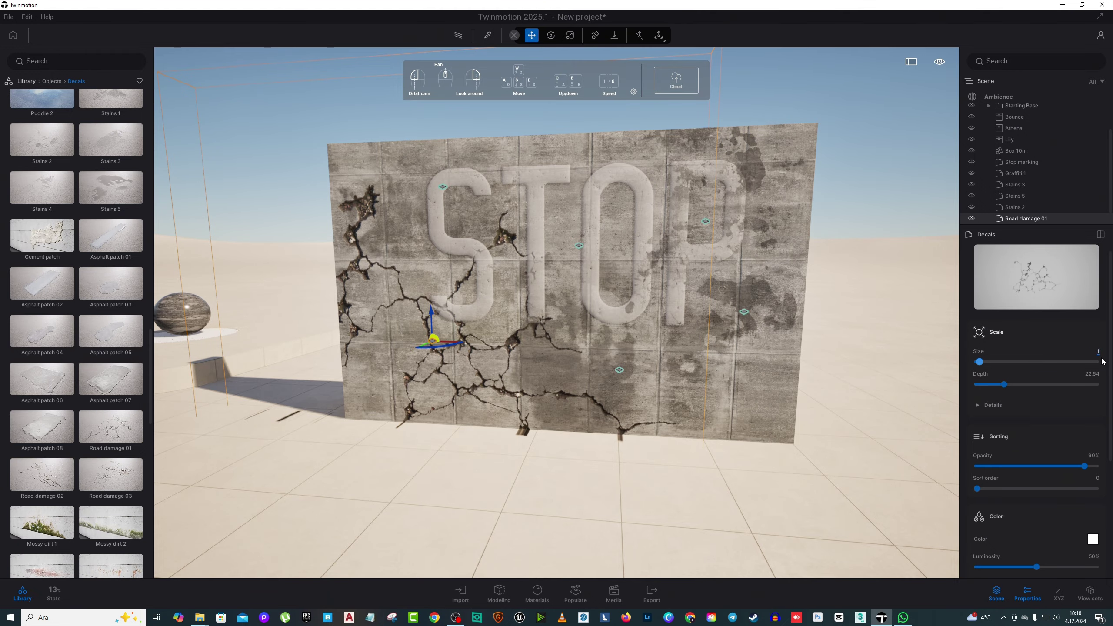
pyautogui.press('Return')
# Place the Road damage 03 decal over the letter P and Road damage 02 on the wall below it
pyautogui.moveTo(110, 475); pyautogui.dragTo(720, 227)
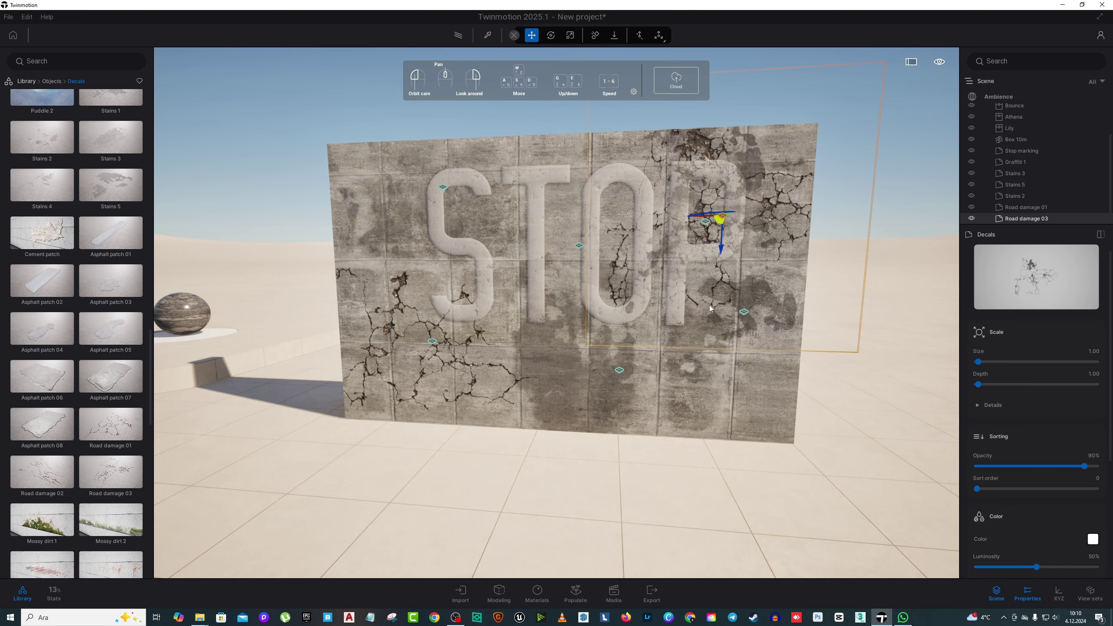
pyautogui.moveTo(60, 486); pyautogui.dragTo(721, 388)
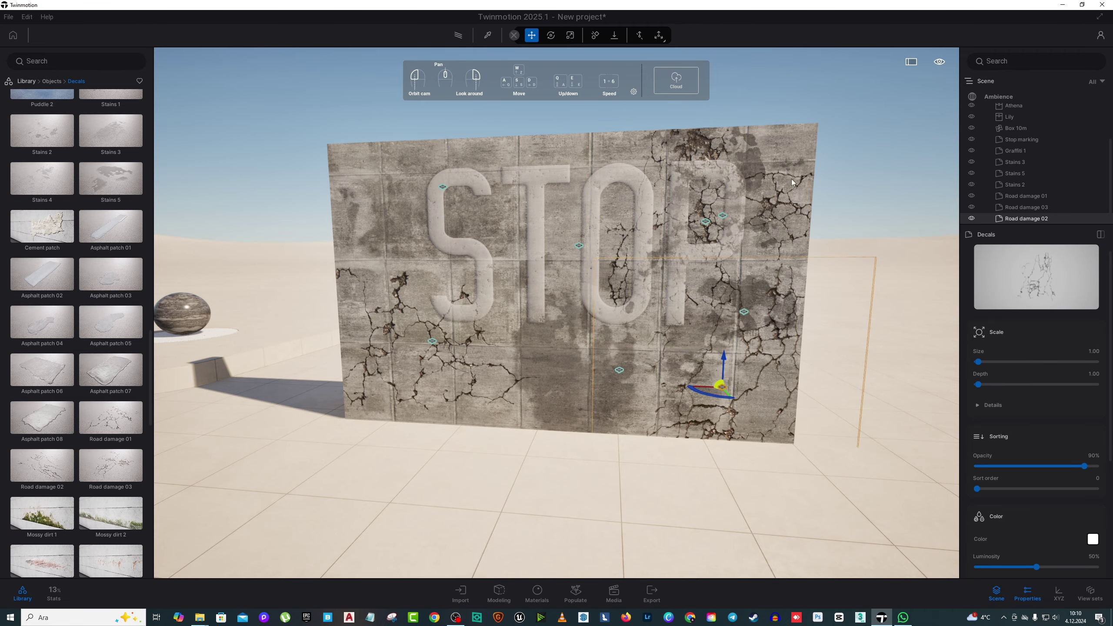
pyautogui.press('Escape')
pyautogui.scroll(5, 651, 296)
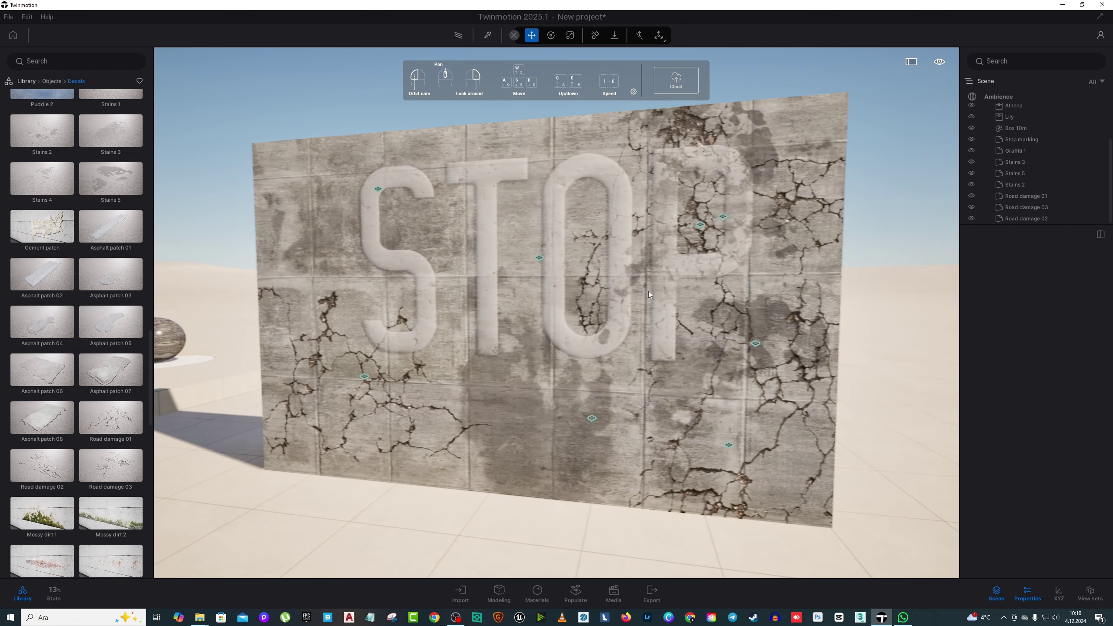
pyautogui.scroll(-4, 650, 292)
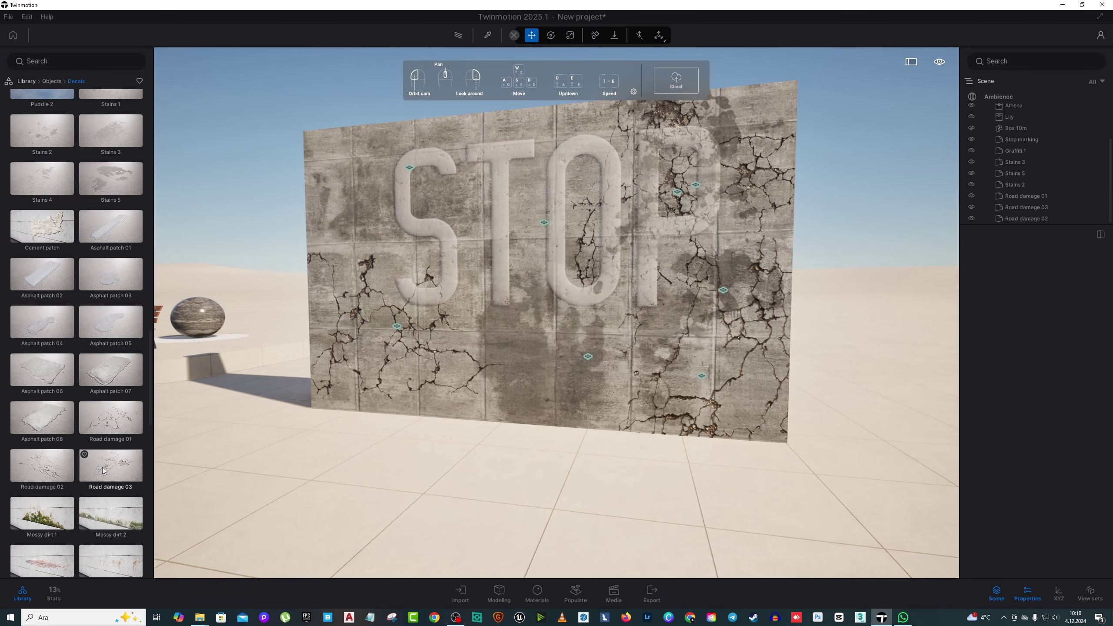
# Place the Mossy dirt 2 decal along the wall's base and lower its opacity to about 74%
pyautogui.scroll(-1, 105, 474)
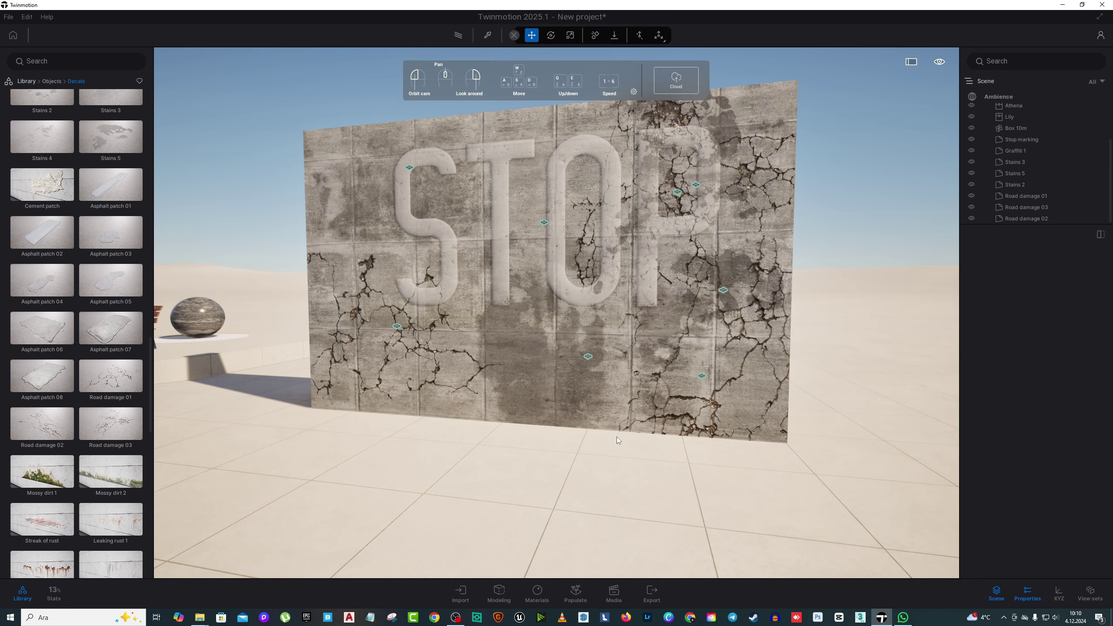
pyautogui.moveTo(114, 482); pyautogui.dragTo(487, 394)
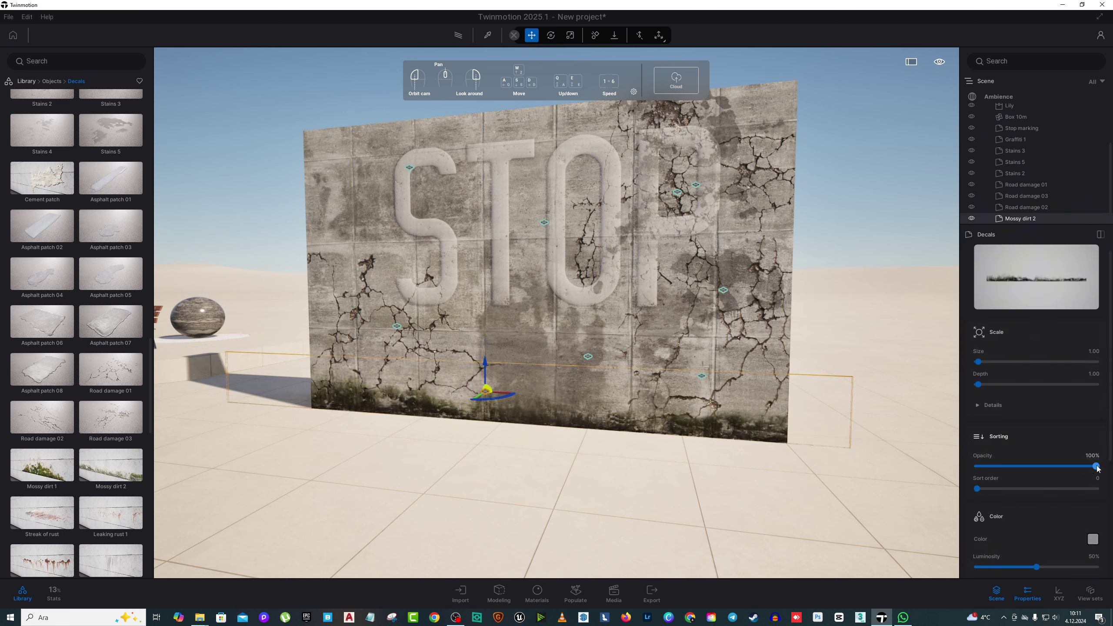
pyautogui.moveTo(1097, 467); pyautogui.dragTo(1061, 466)
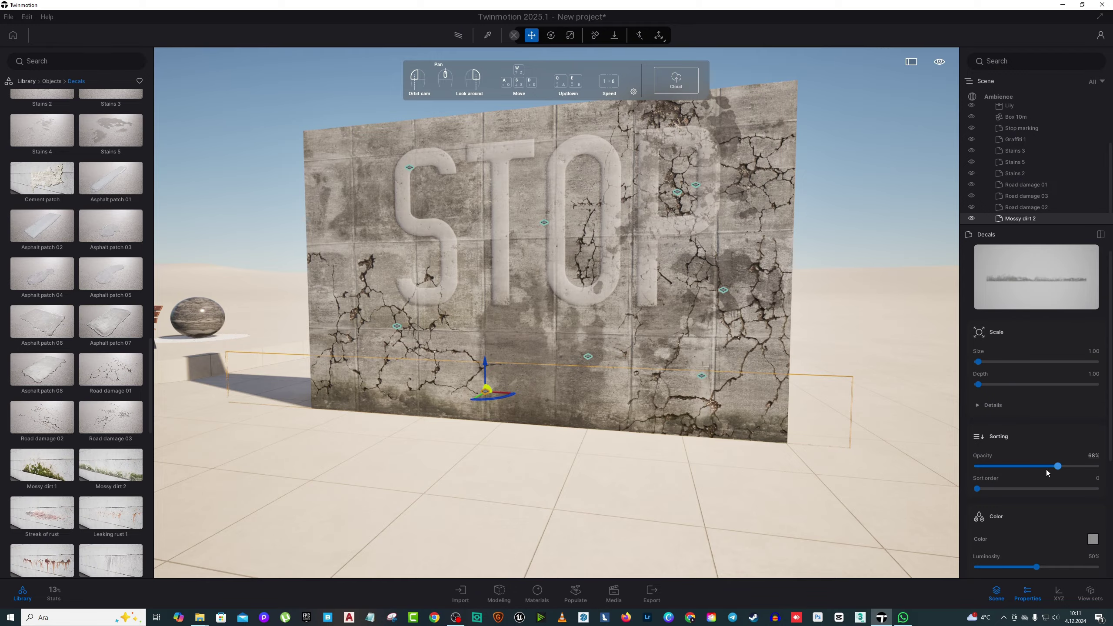
pyautogui.moveTo(1056, 467)
pyautogui.mouseDown()
pyautogui.moveTo(1097, 466)
pyautogui.moveTo(1078, 465)
pyautogui.mouseUp()
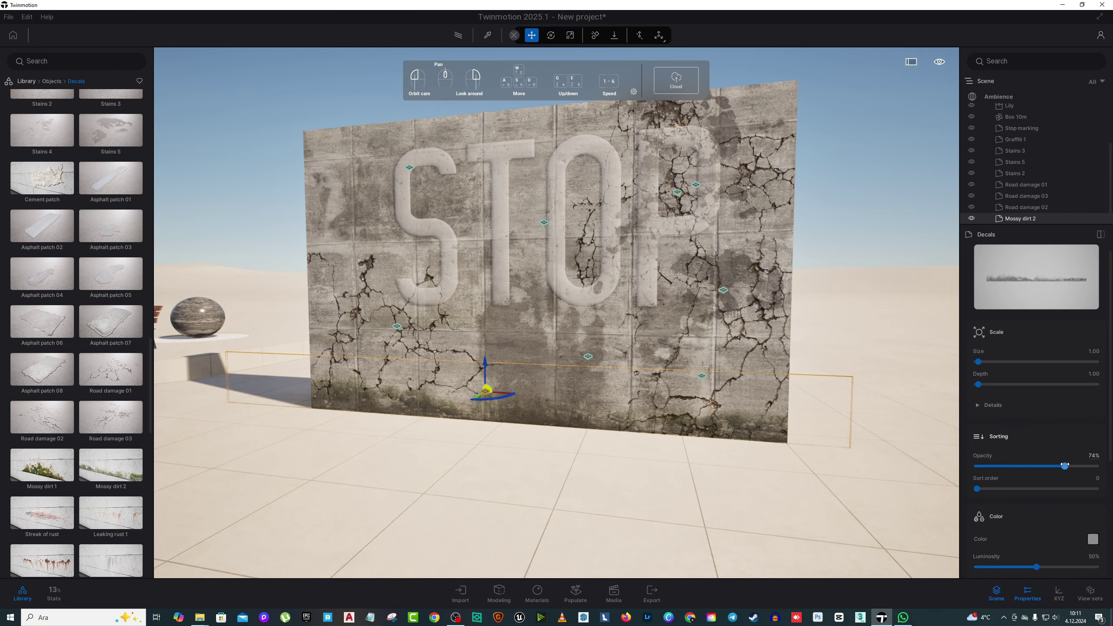
pyautogui.scroll(5, 629, 375)
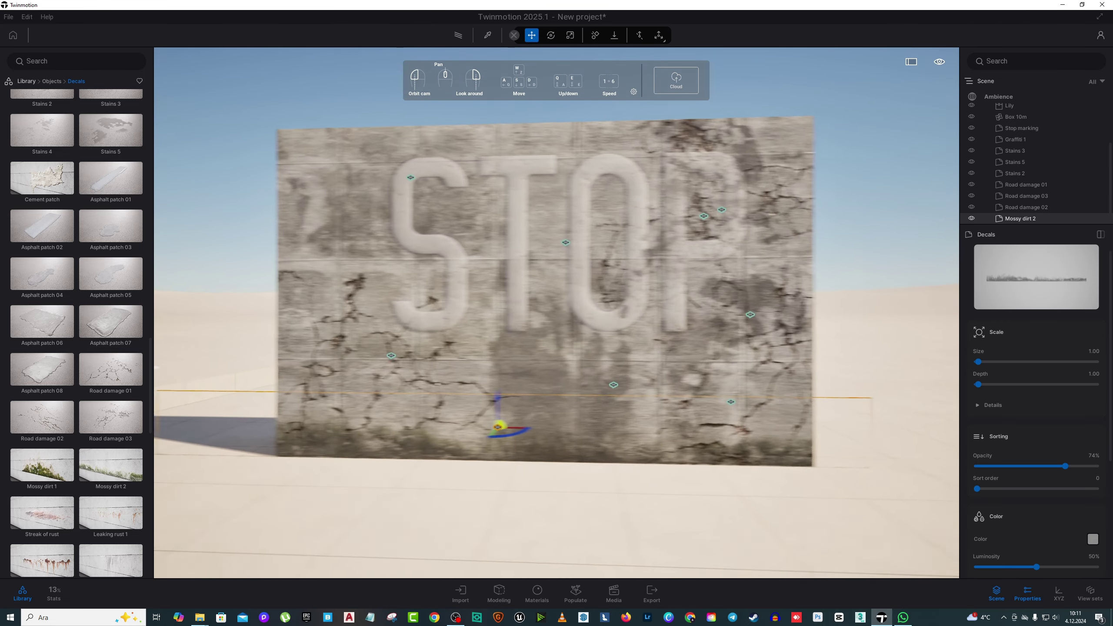
pyautogui.scroll(-4, 379, 409)
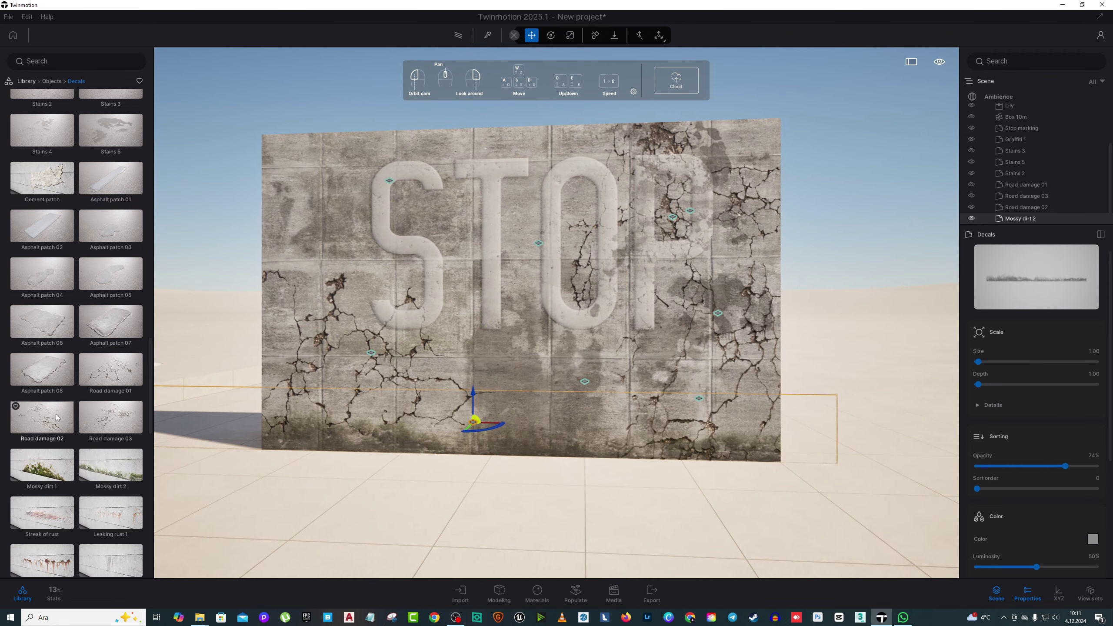
# Place the Leaking rust 2 decal along the wall's upper edge above the S and Mossy leaks over the letter P
pyautogui.scroll(-1, 65, 424)
pyautogui.scroll(-2, 65, 424)
pyautogui.moveTo(52, 456); pyautogui.dragTo(381, 148)
pyautogui.moveTo(112, 491)
pyautogui.mouseDown()
pyautogui.moveTo(590, 249)
pyautogui.moveTo(666, 252)
pyautogui.moveTo(648, 255)
pyautogui.mouseUp()
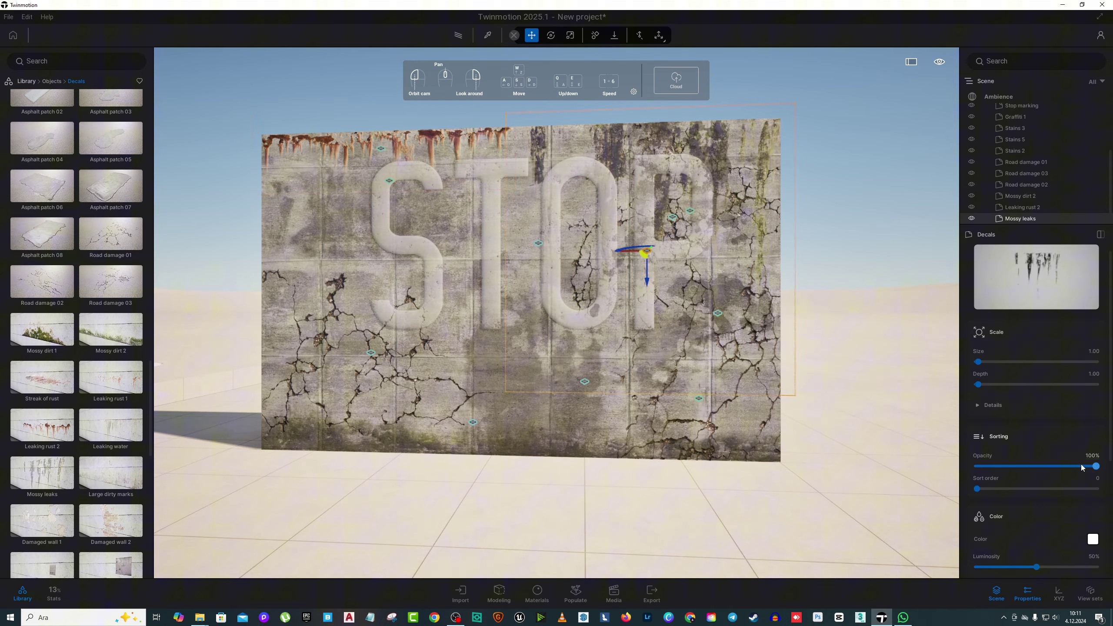
# Lower the opacity of the Mossy leaks and Leaking rust 2 decals to about 80% each
pyautogui.moveTo(1081, 467); pyautogui.dragTo(1072, 466)
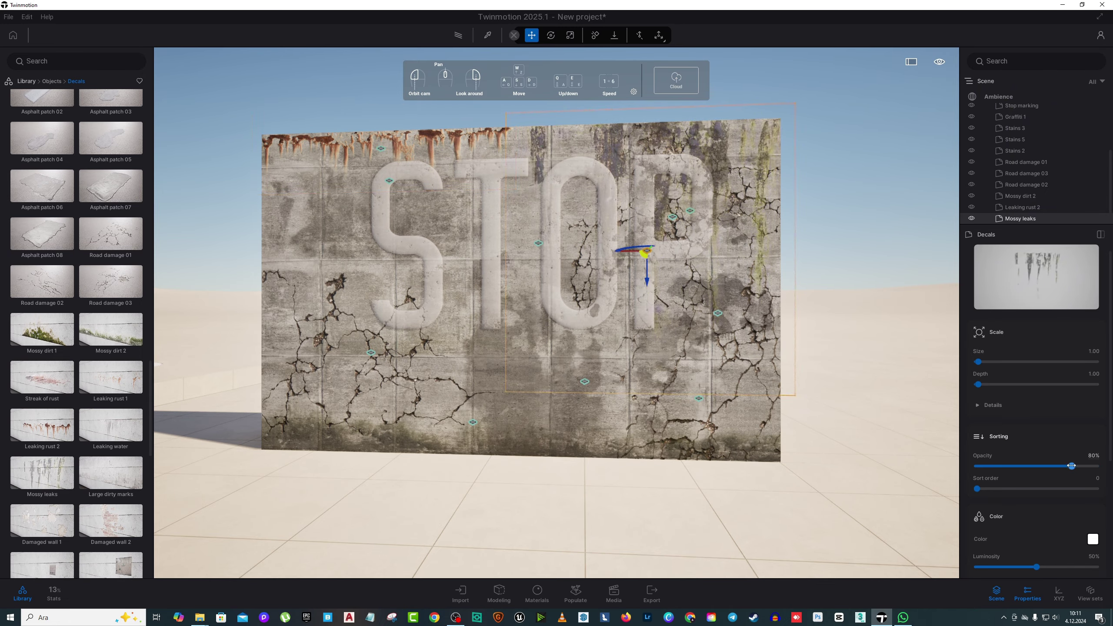
pyautogui.click(379, 147)
pyautogui.moveTo(1086, 467); pyautogui.dragTo(1079, 467)
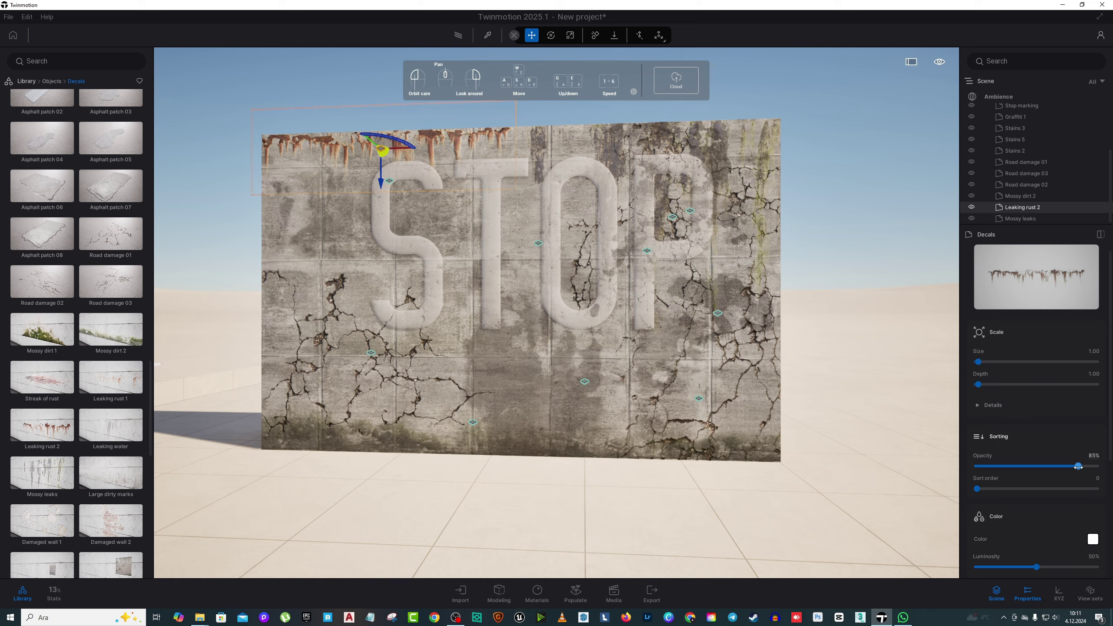
# Place the Damaged wall 1 decal over the letter S
pyautogui.scroll(-3, 66, 439)
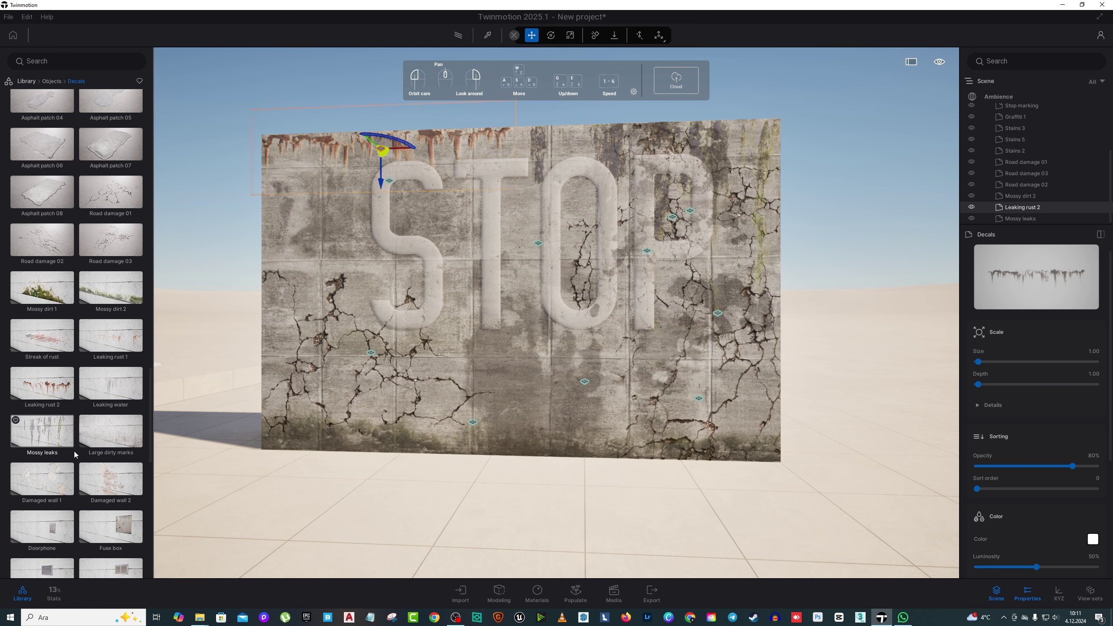
pyautogui.moveTo(52, 418); pyautogui.dragTo(428, 359)
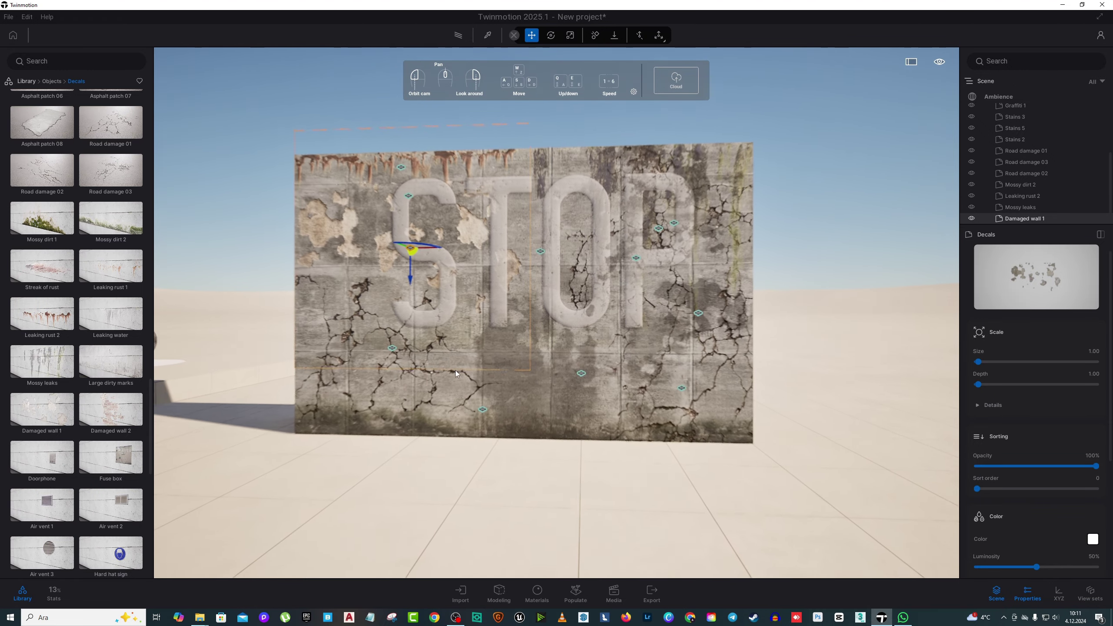
pyautogui.scroll(-2, 67, 434)
# Place the Dead leaves 04 decal on the ground below the letter P and Dead leaves 01 below the letter S
pyautogui.scroll(-15, 68, 434)
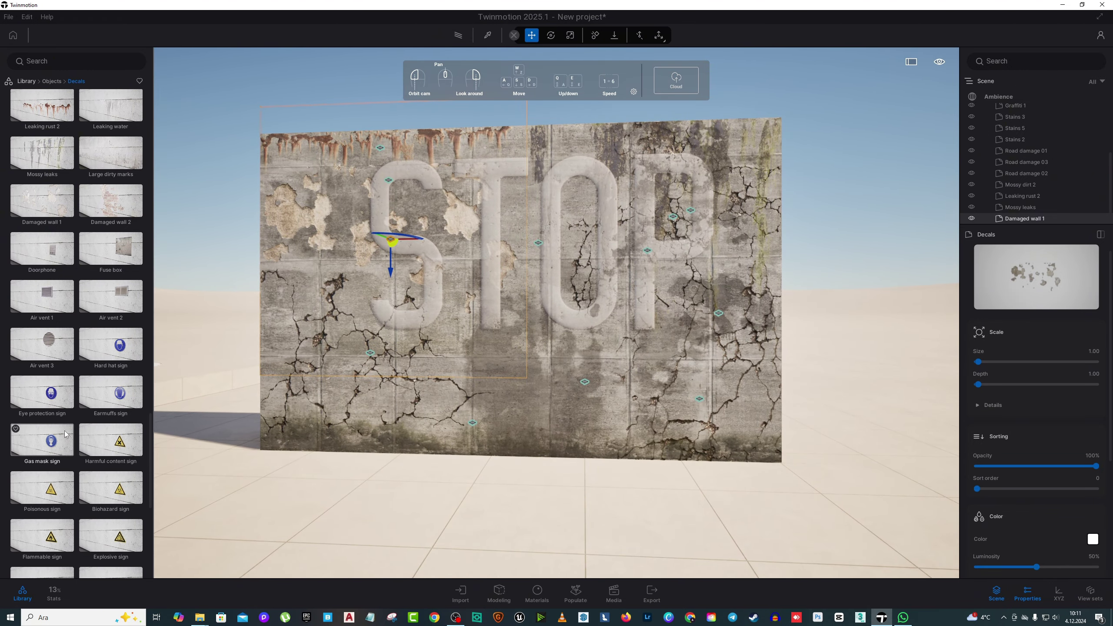
pyautogui.scroll(-3, 53, 429)
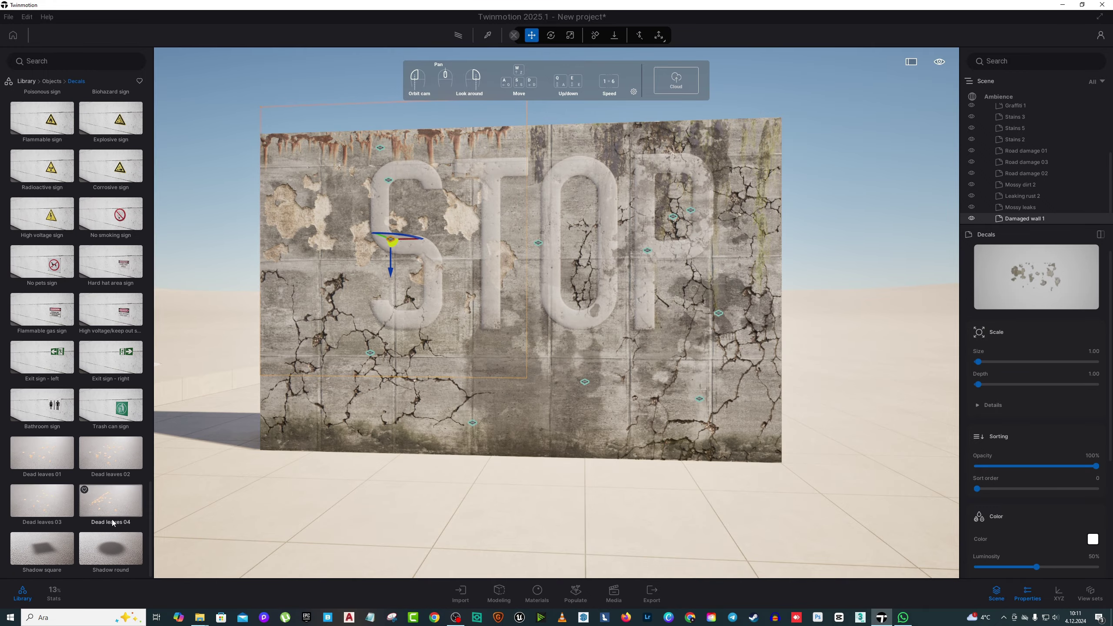
pyautogui.moveTo(109, 506); pyautogui.dragTo(693, 545)
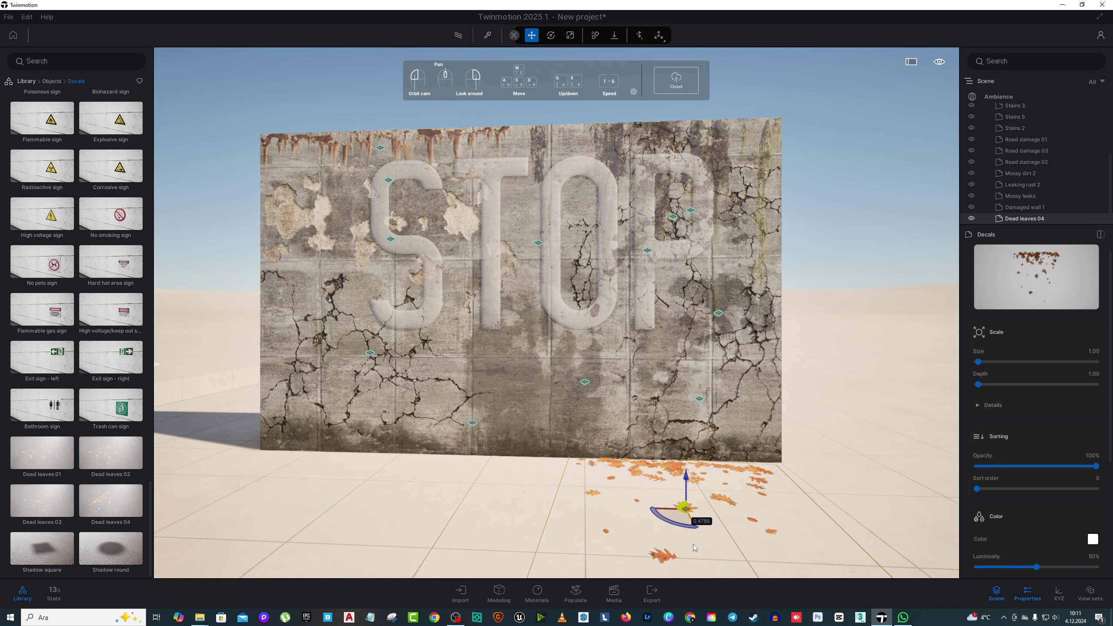
pyautogui.moveTo(44, 456); pyautogui.dragTo(318, 508)
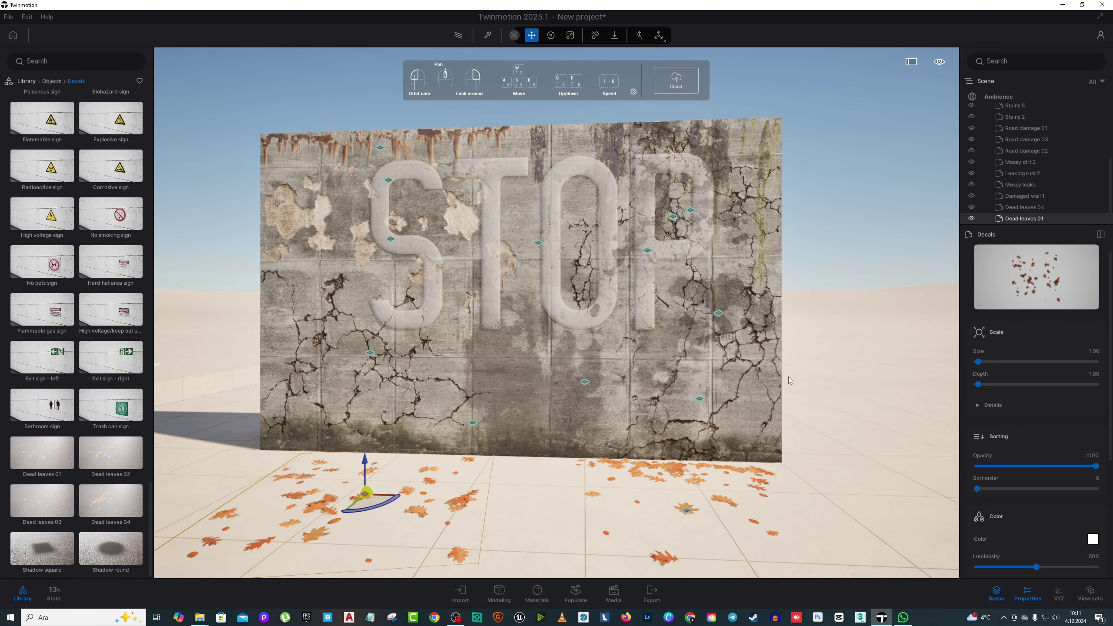
pyautogui.moveTo(788, 379); pyautogui.dragTo(510, 365)
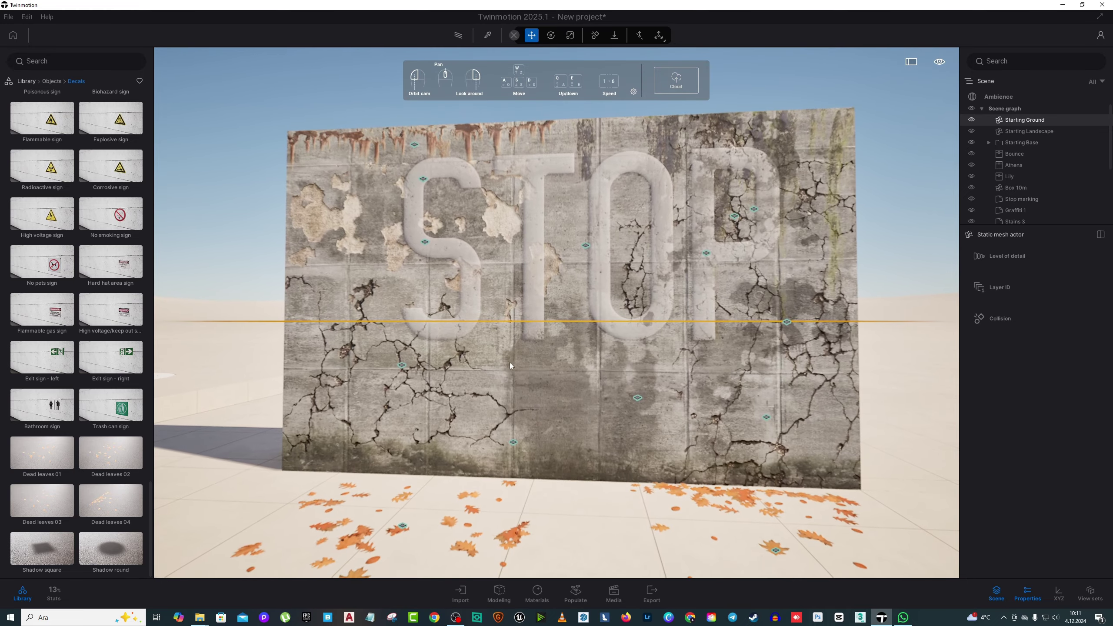
# Browse back through the decal library, from the signs and stains to the graffiti, manhole and parking lot decals
pyautogui.scroll(1, 88, 416)
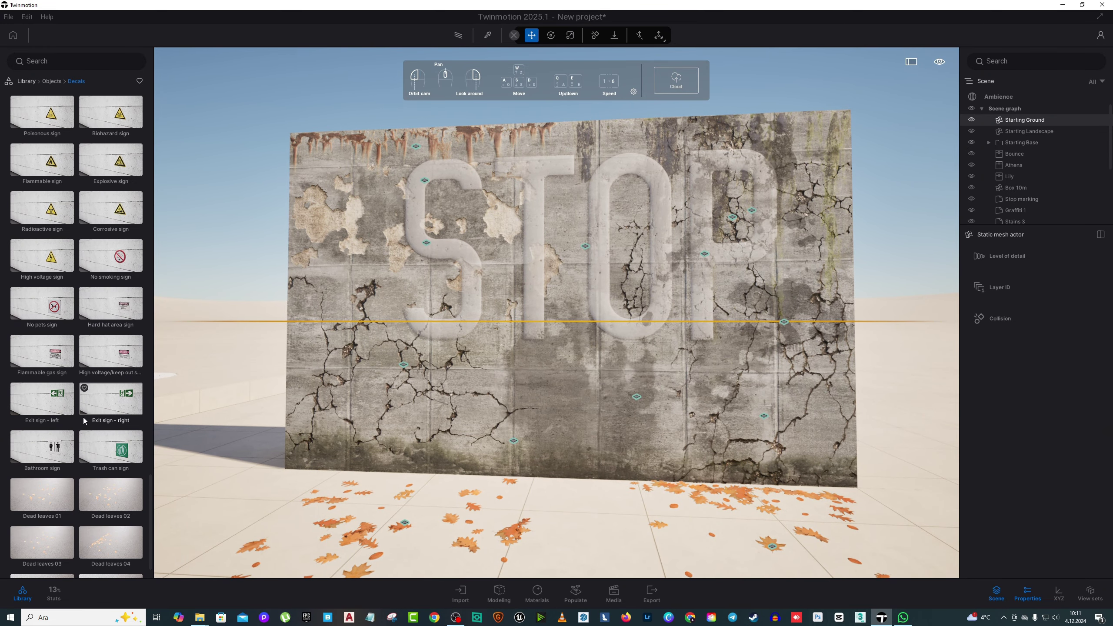
pyautogui.scroll(-10, 85, 421)
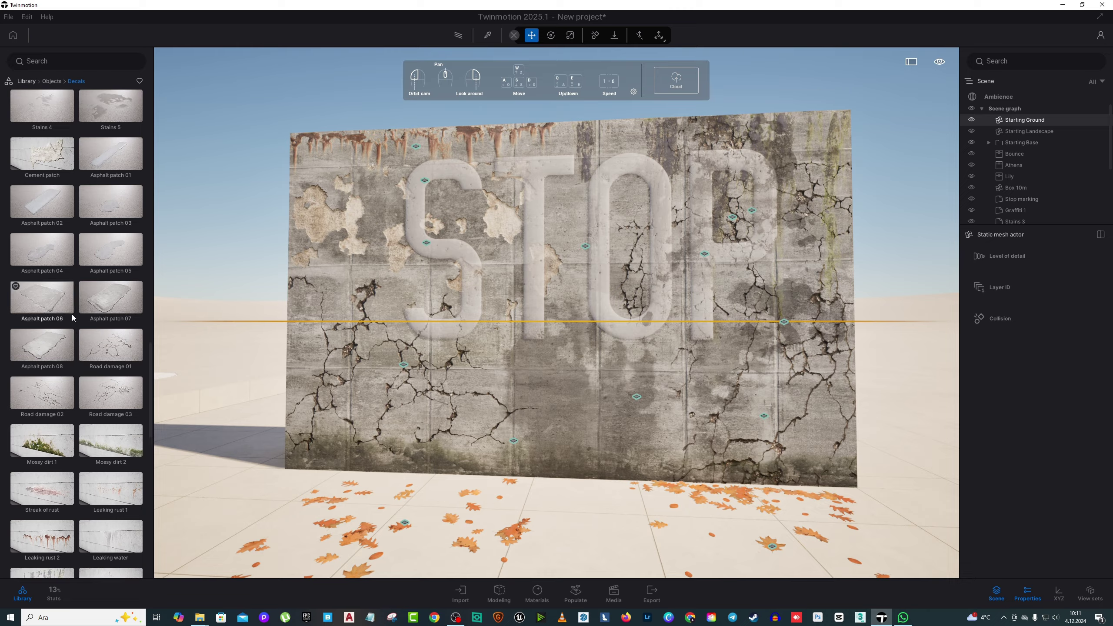
pyautogui.scroll(4, 74, 351)
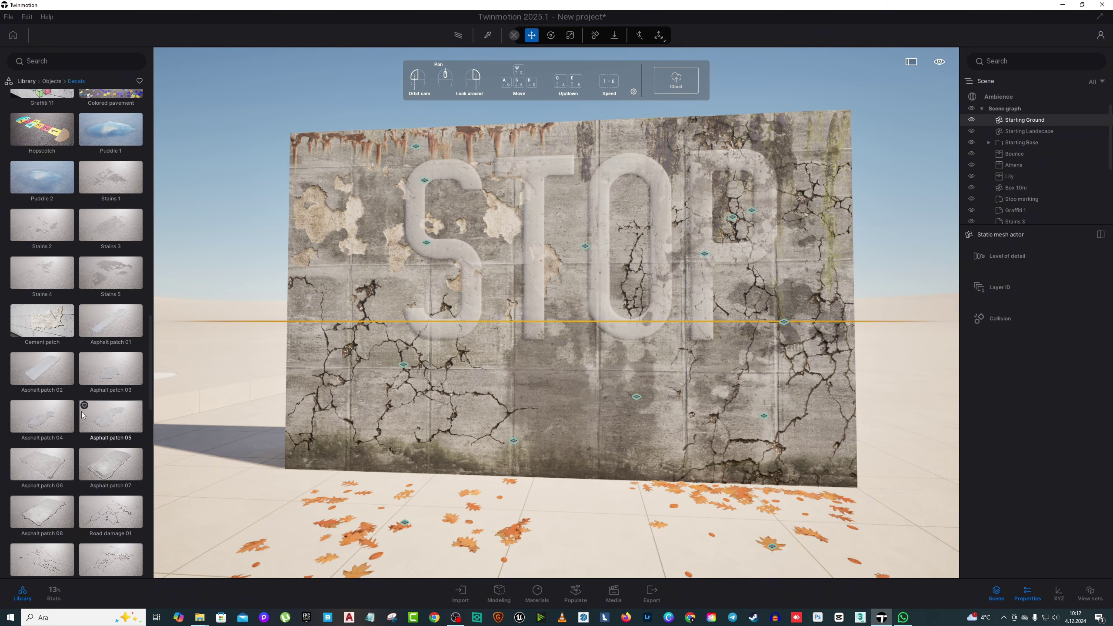
pyautogui.scroll(6, 82, 411)
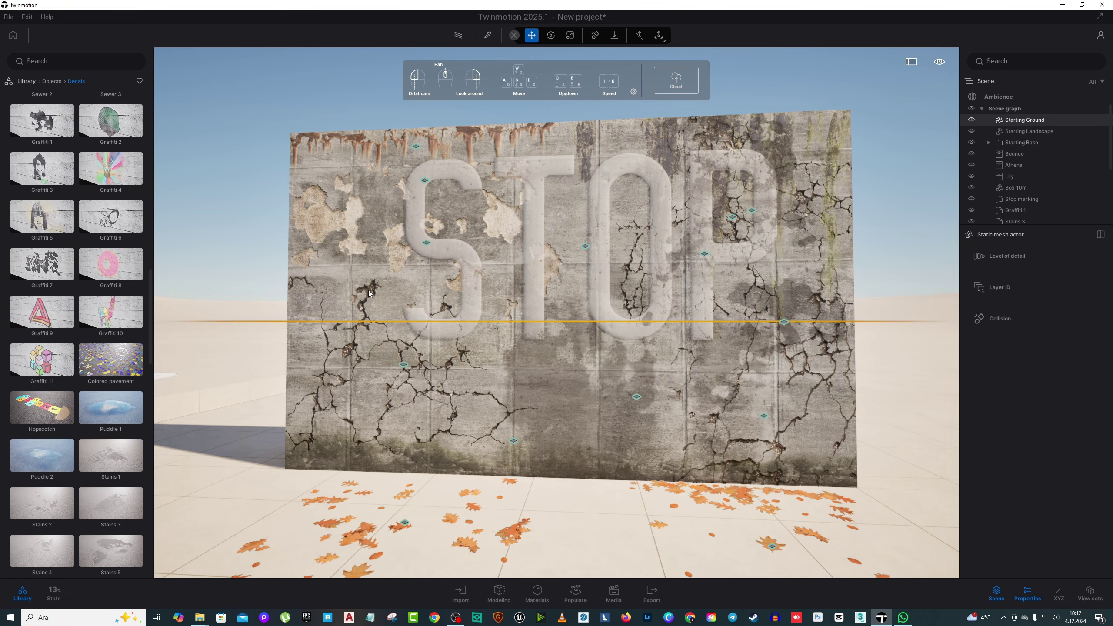
pyautogui.scroll(3, 105, 384)
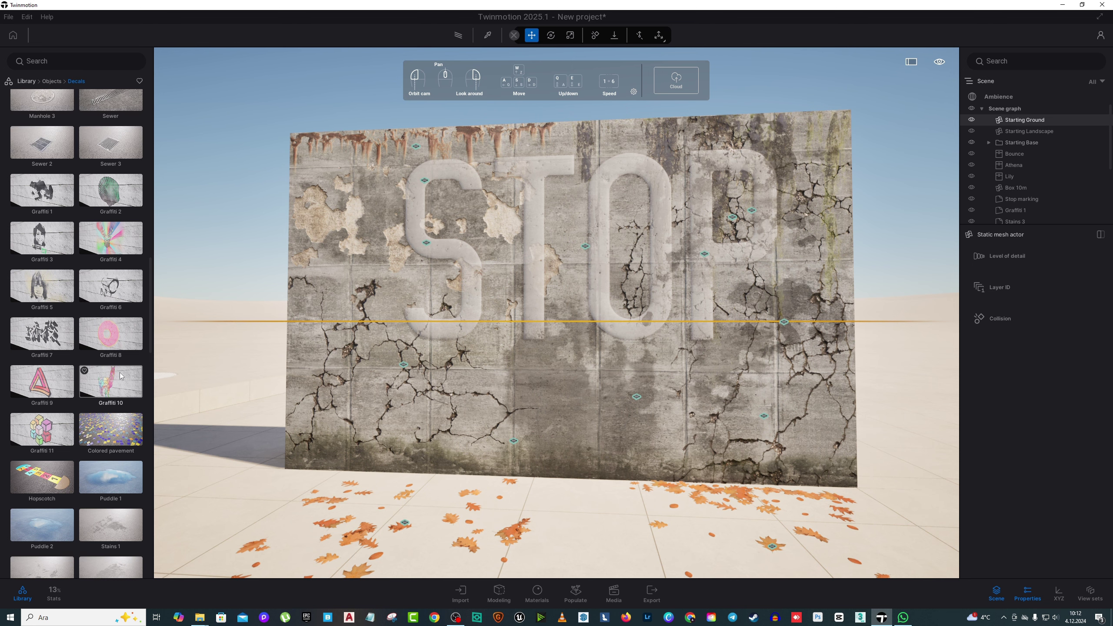
pyautogui.scroll(2, 101, 386)
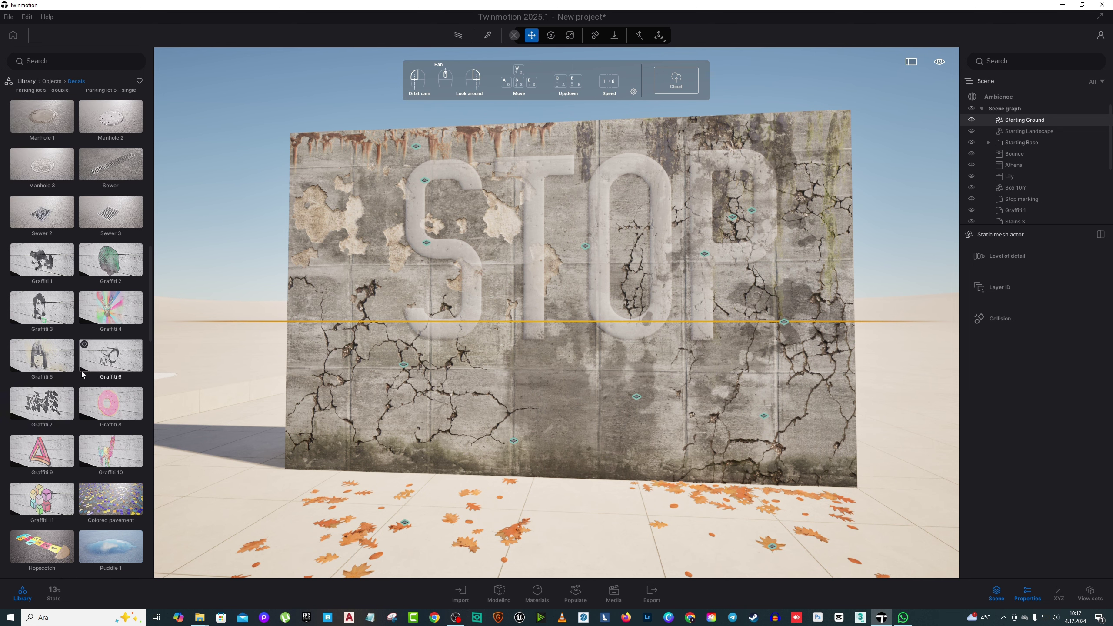
pyautogui.scroll(15, 110, 323)
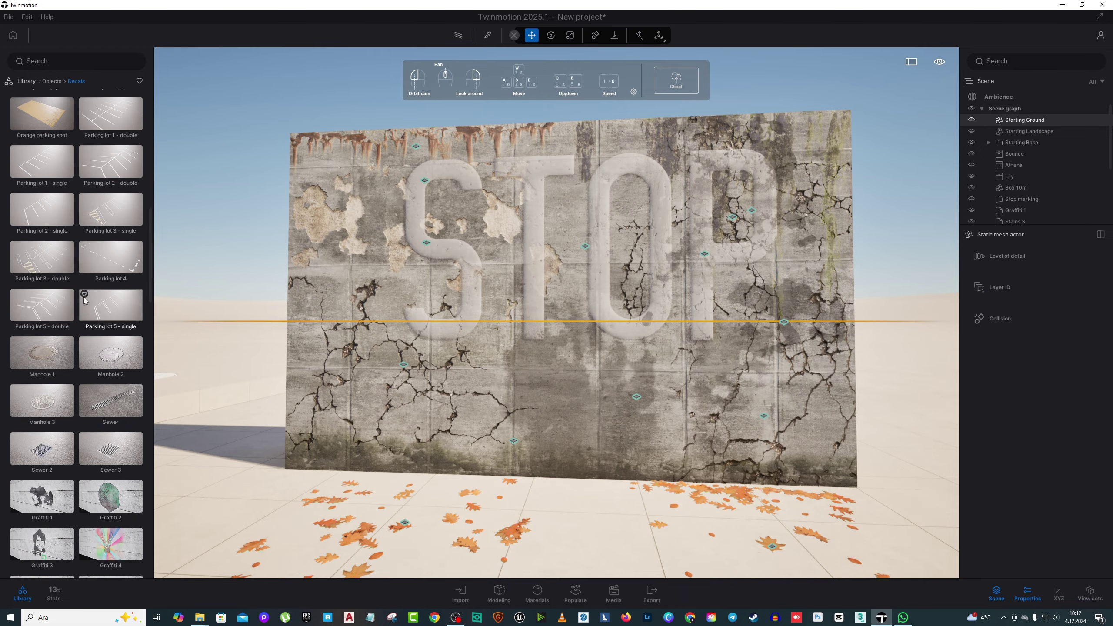
# Place the Small fog bank particle on the ground beside the P end of the wall
pyautogui.scroll(5, 109, 319)
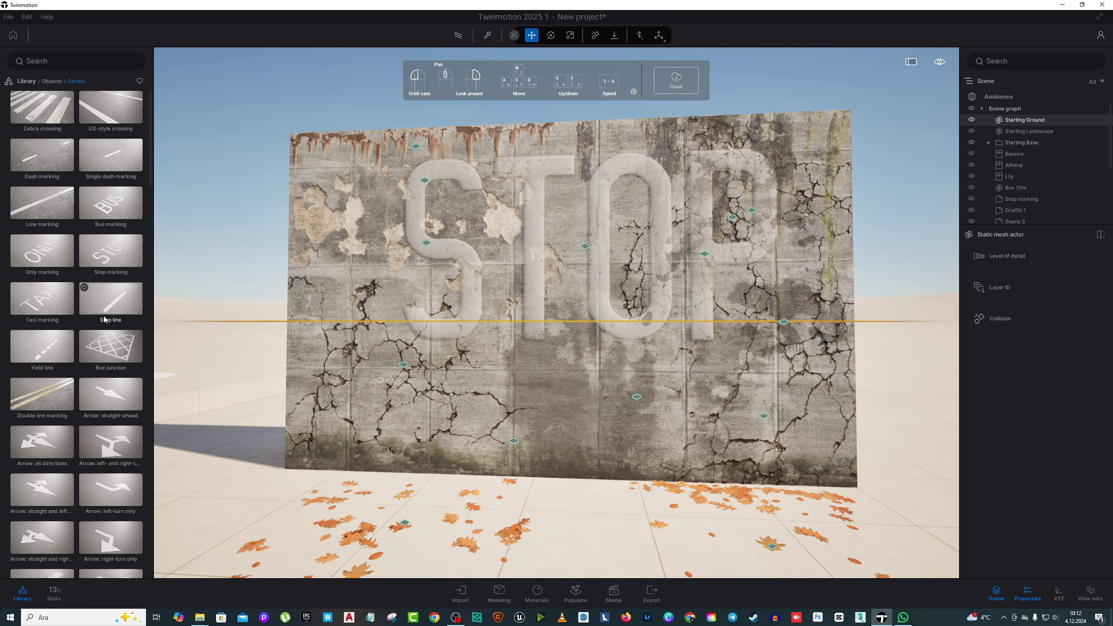
pyautogui.click(51, 82)
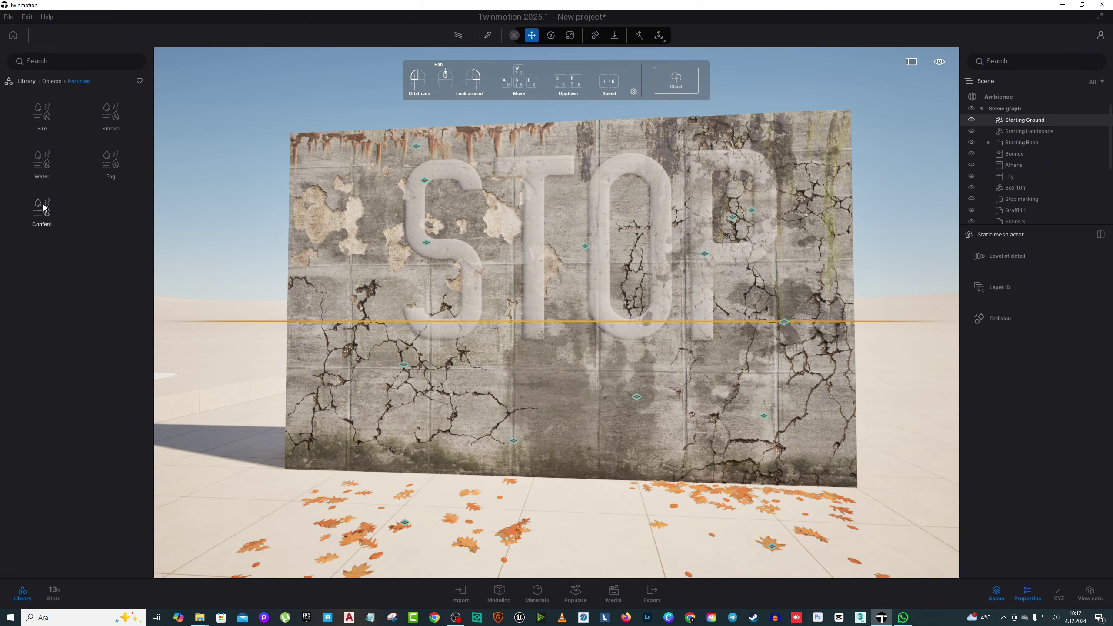
pyautogui.moveTo(296, 174); pyautogui.dragTo(307, 197, button='right')
pyautogui.press('s')
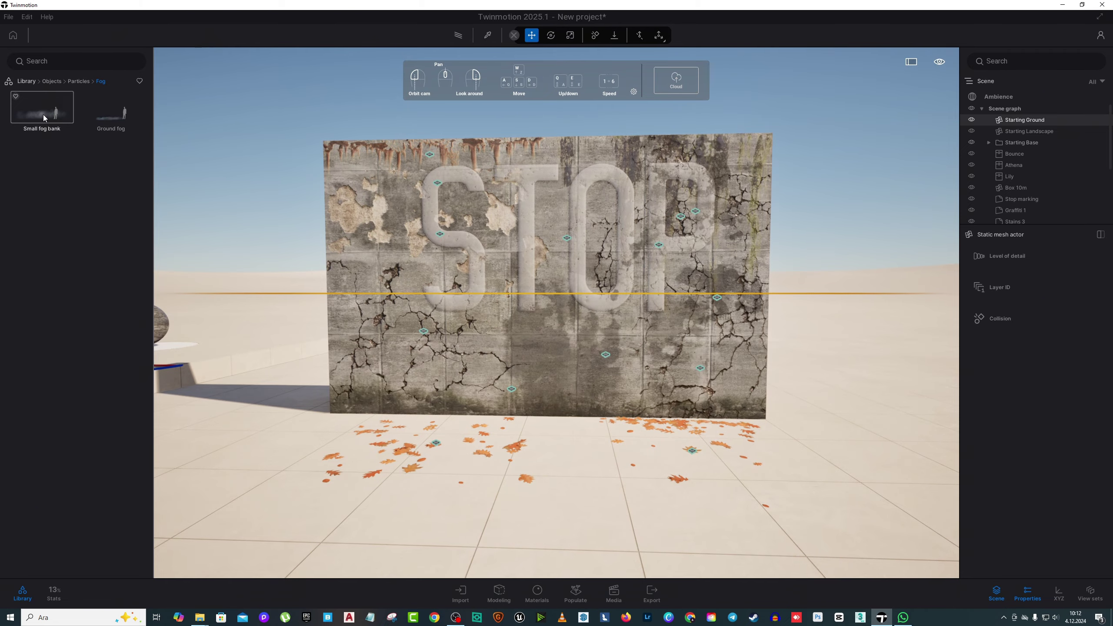
pyautogui.press('a')
pyautogui.moveTo(670, 415); pyautogui.dragTo(638, 403, button='right')
pyautogui.press('s')
pyautogui.press('s')
pyautogui.press('w')
pyautogui.press('s')
pyautogui.press('w')
pyautogui.press('w')
pyautogui.press('d')
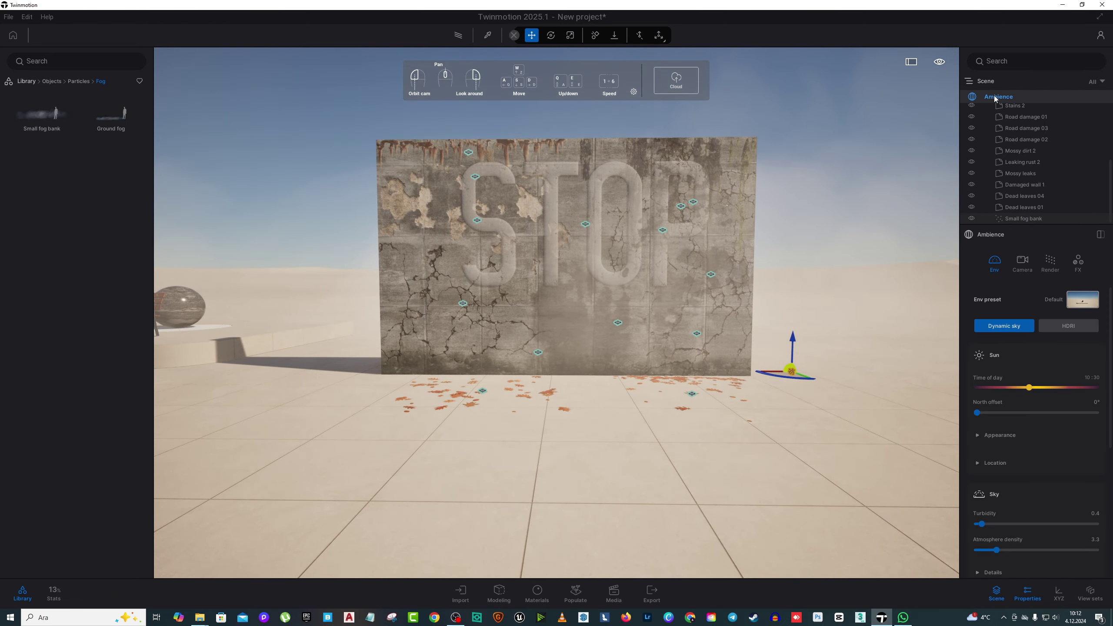
# Try the HDRI sky and Golden hour preset for the ambience, and settle on the Sunrise glow environment preset
pyautogui.click(1076, 324)
pyautogui.click(1084, 299)
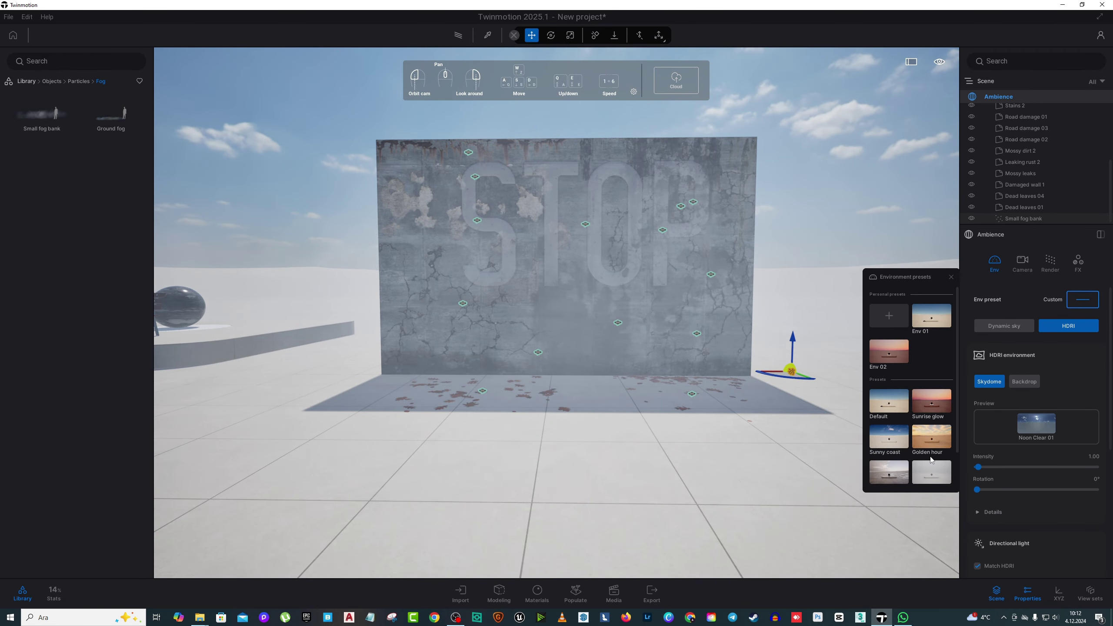
pyautogui.click(933, 437)
pyautogui.click(929, 409)
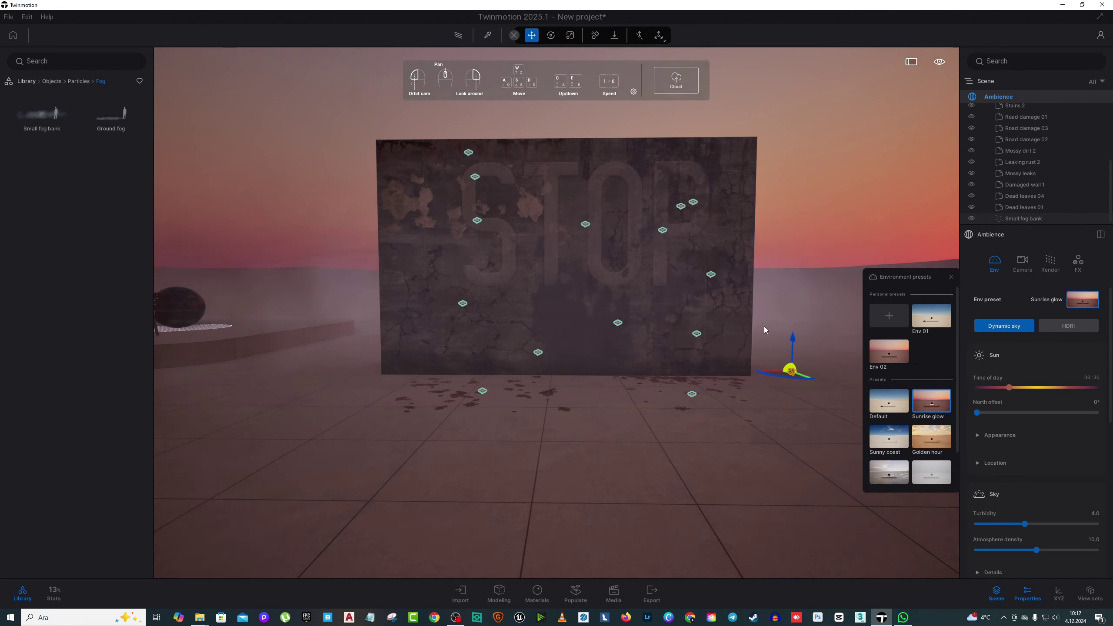
# Place the Ground fog particle on the ground in front of the S end of the wall
pyautogui.moveTo(763, 326); pyautogui.dragTo(591, 377)
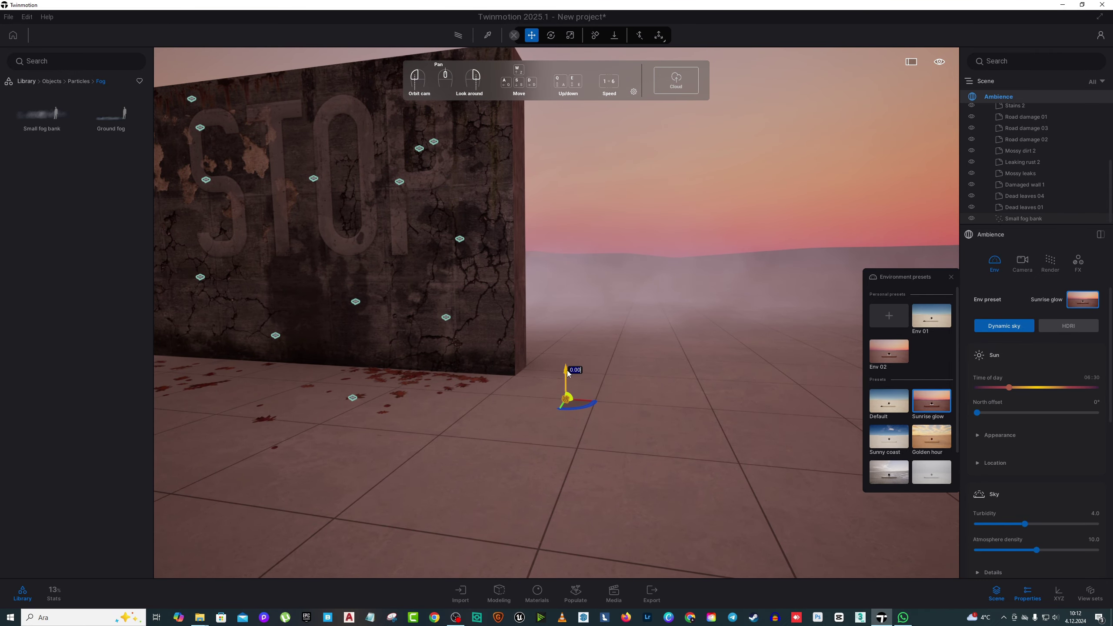
pyautogui.press('s')
pyautogui.moveTo(568, 369); pyautogui.dragTo(607, 362, button='right')
pyautogui.press('w')
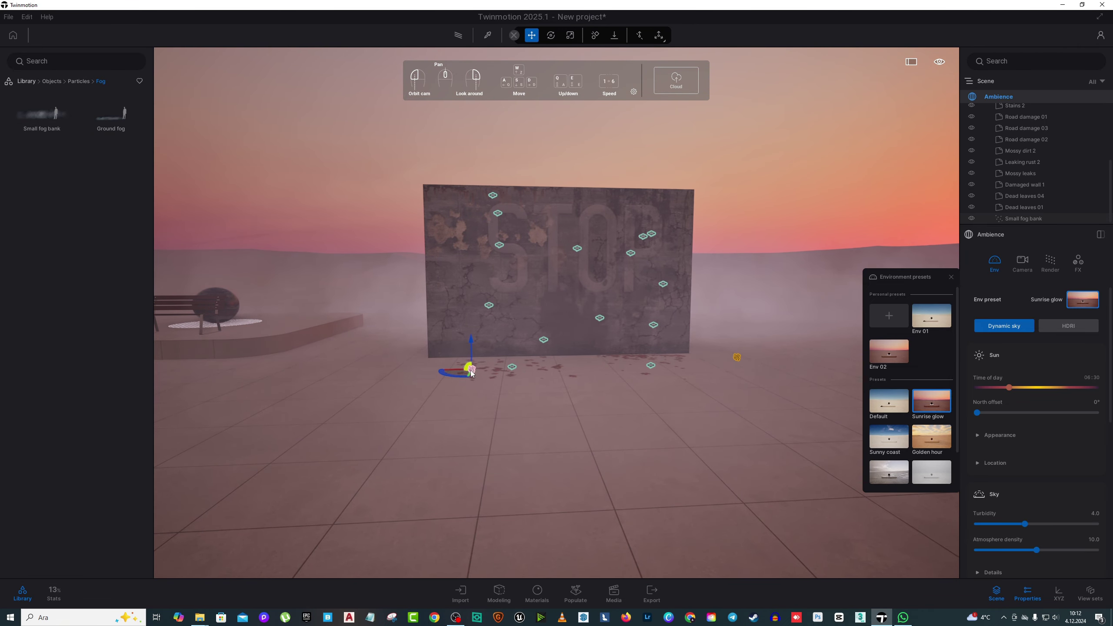
pyautogui.moveTo(471, 374); pyautogui.dragTo(471, 374)
pyautogui.press('w')
pyautogui.moveTo(454, 375); pyautogui.dragTo(339, 412, button='right')
pyautogui.press('d')
pyautogui.press('s')
pyautogui.press('w')
pyautogui.press('s')
# Clear the starting base area by hiding Pedestal and Graphics and deleting the sphere, the cylinder and the Athena and Lily benches
pyautogui.click(331, 369)
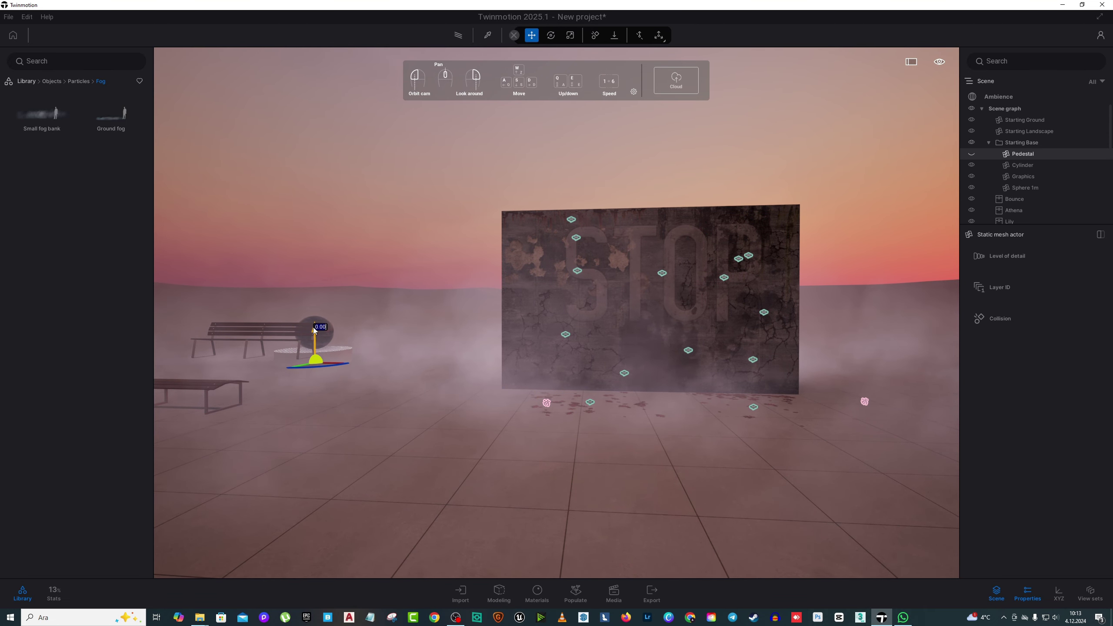
pyautogui.press('Delete')
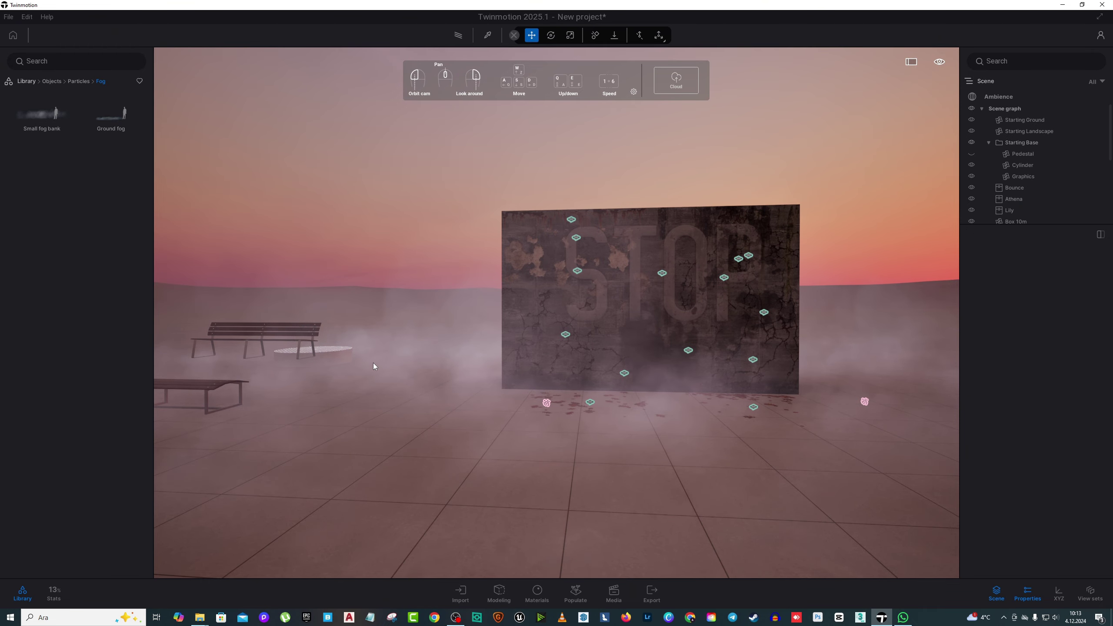
pyautogui.click(209, 383)
pyautogui.press('Delete')
pyautogui.click(307, 347)
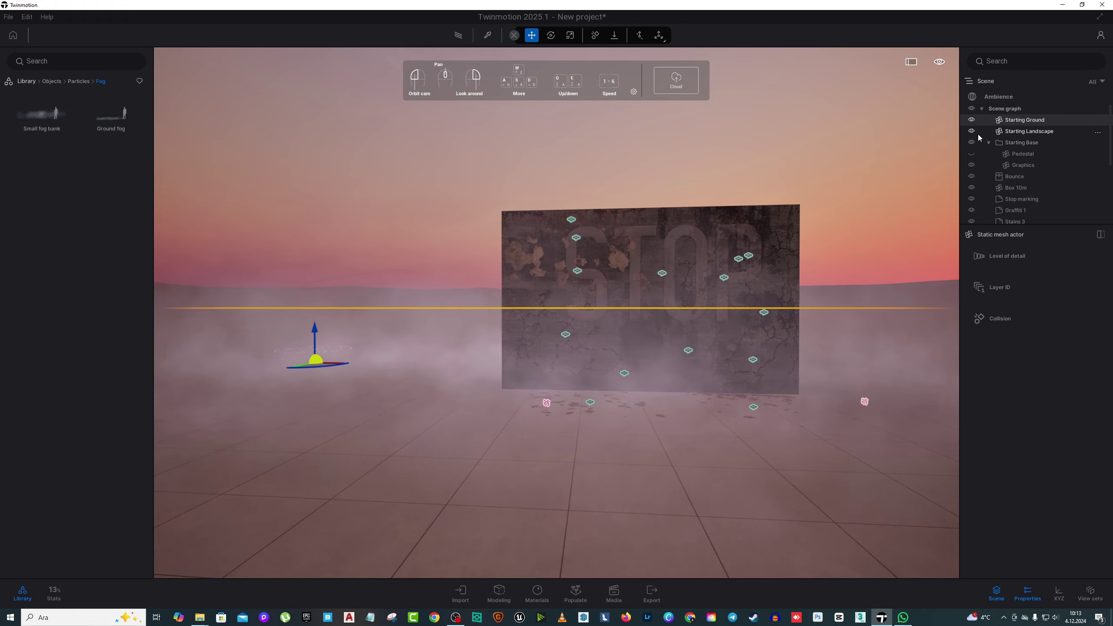
pyautogui.click(972, 165)
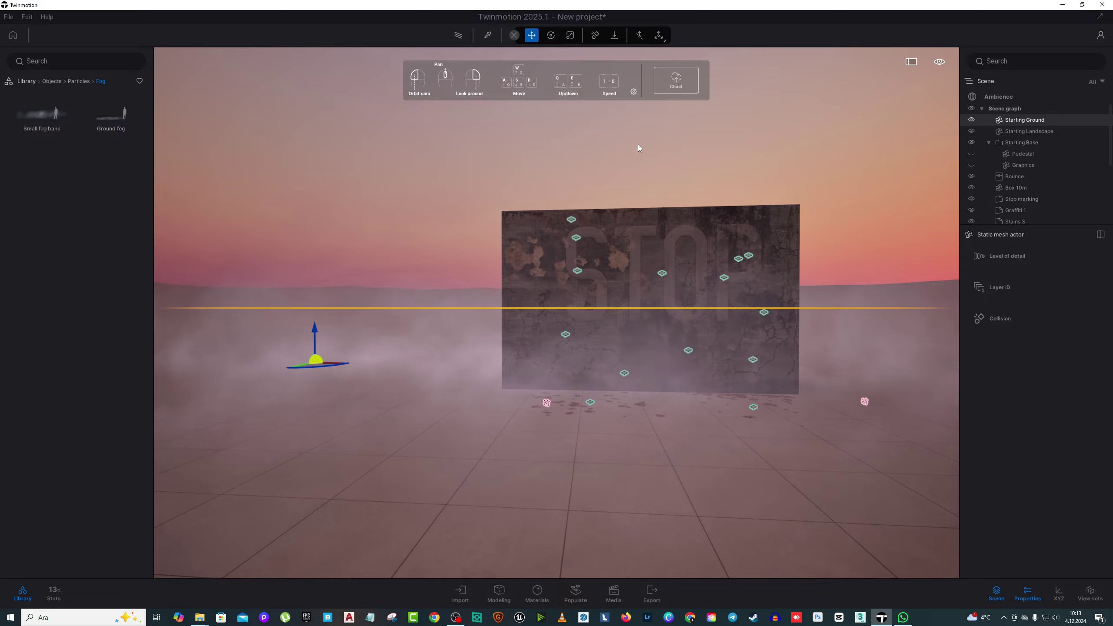
pyautogui.click(638, 144)
# Place a Fire with smoke particle on the ground at each end of the STOP wall
pyautogui.moveTo(644, 258); pyautogui.dragTo(588, 250)
pyautogui.scroll(2, 343, 138)
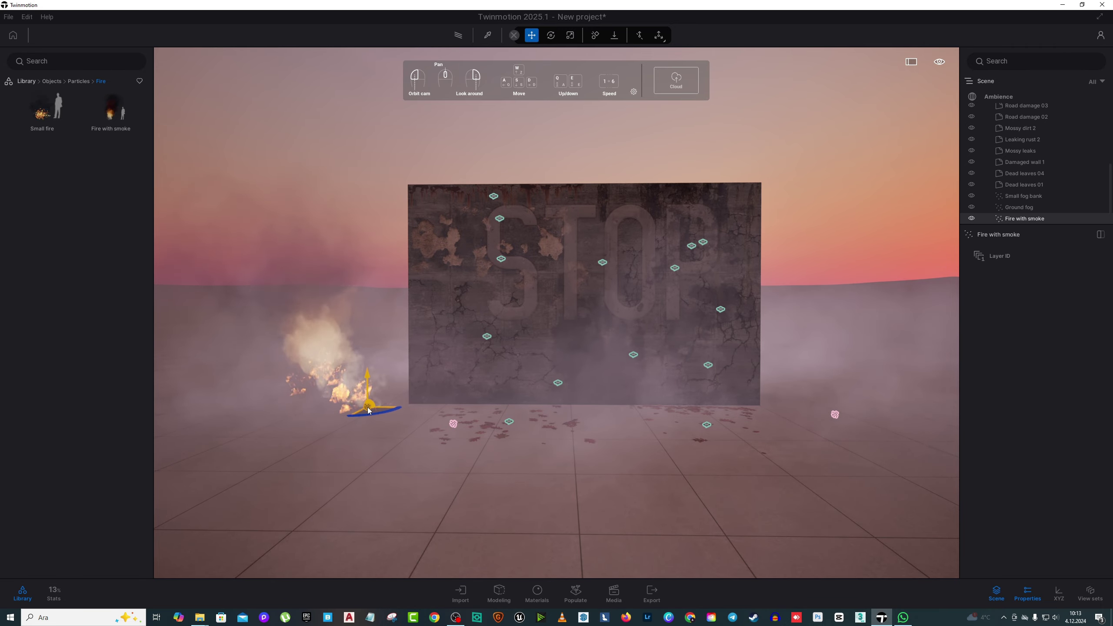
pyautogui.moveTo(368, 411); pyautogui.dragTo(357, 406)
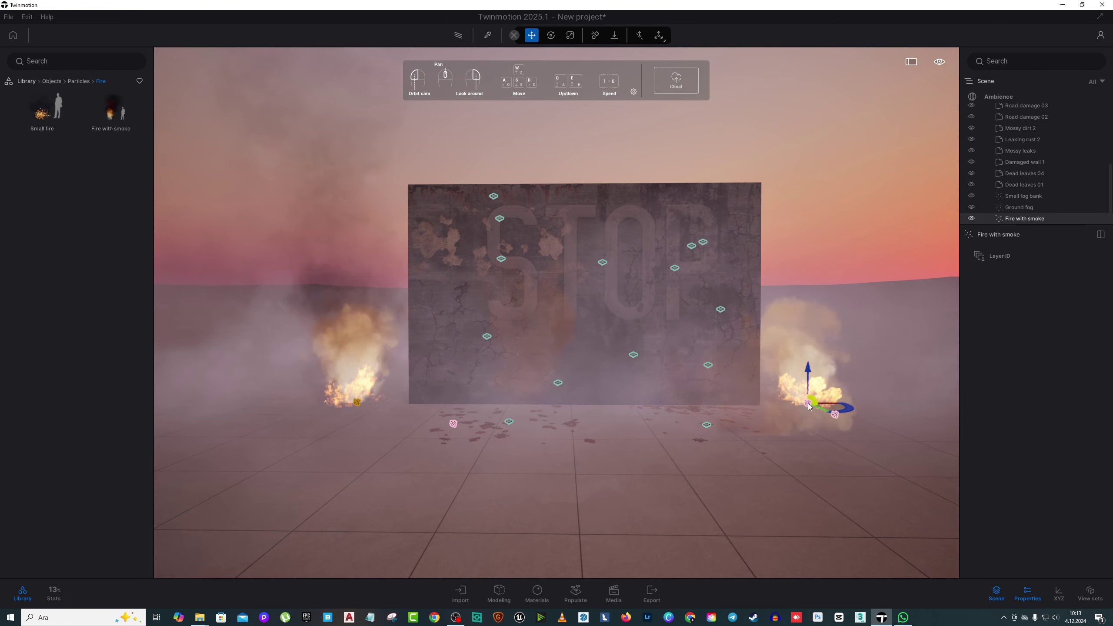
pyautogui.moveTo(811, 407); pyautogui.dragTo(811, 407)
pyautogui.press('w')
pyautogui.moveTo(594, 381)
pyautogui.mouseDown(button='right')
pyautogui.moveTo(636, 381)
pyautogui.moveTo(582, 380)
pyautogui.moveTo(613, 380)
pyautogui.mouseUp(button='right')
pyautogui.press('s')
pyautogui.press('d')
# Place the Blue smoke particle on the ground behind the P end of the wall
pyautogui.click(77, 82)
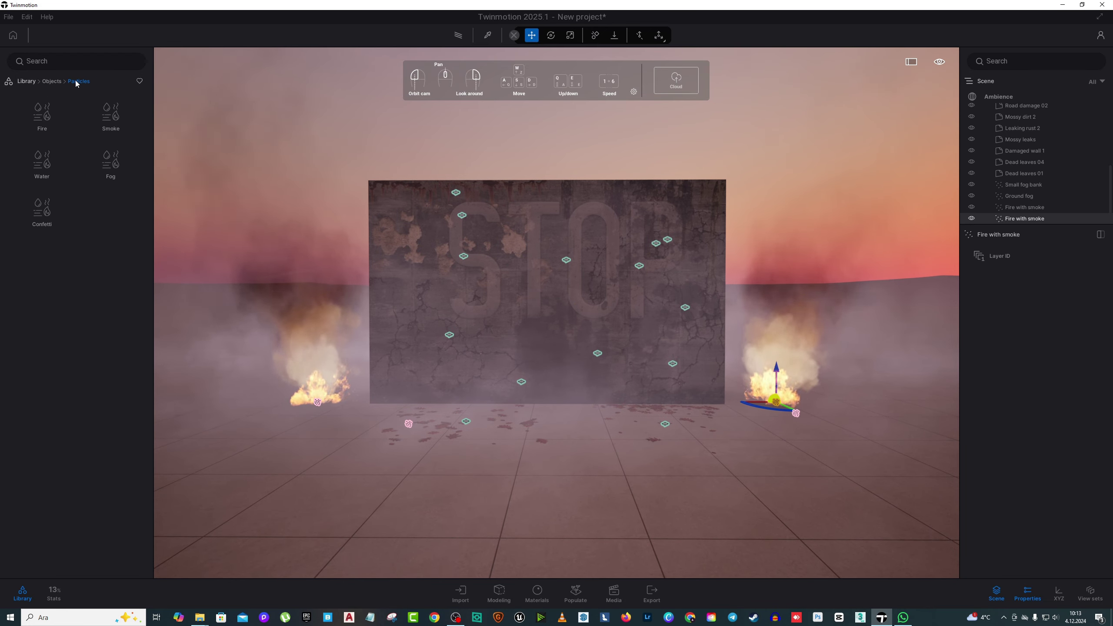
pyautogui.click(111, 116)
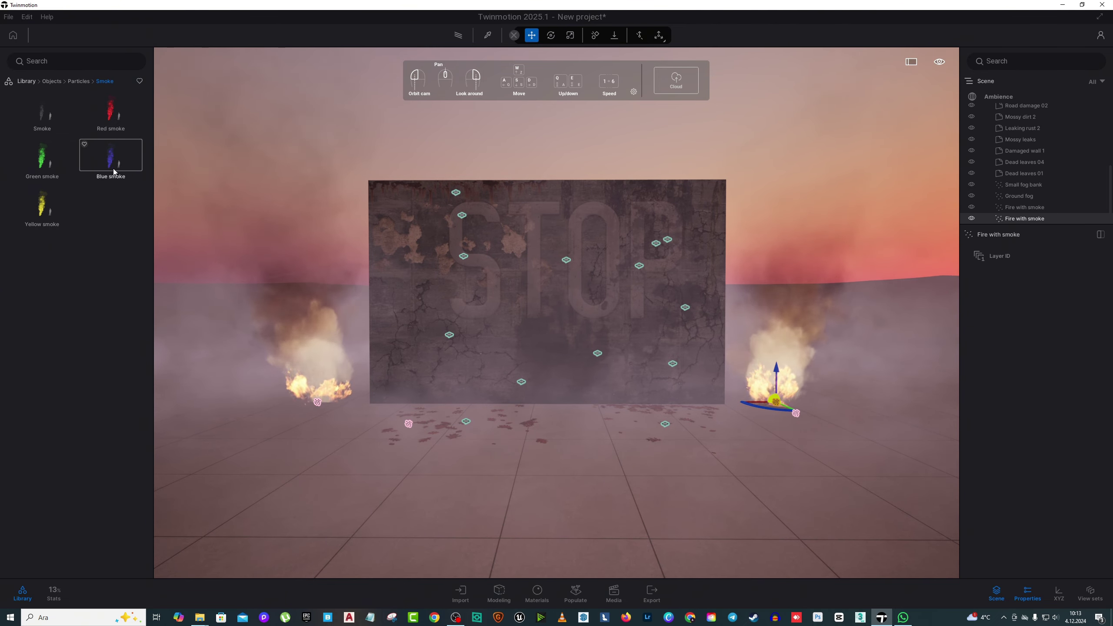
pyautogui.press('w')
pyautogui.moveTo(438, 285); pyautogui.dragTo(307, 282, button='right')
pyautogui.press('d')
pyautogui.press('d')
pyautogui.moveTo(895, 299); pyautogui.dragTo(649, 194, button='right')
pyautogui.press('d')
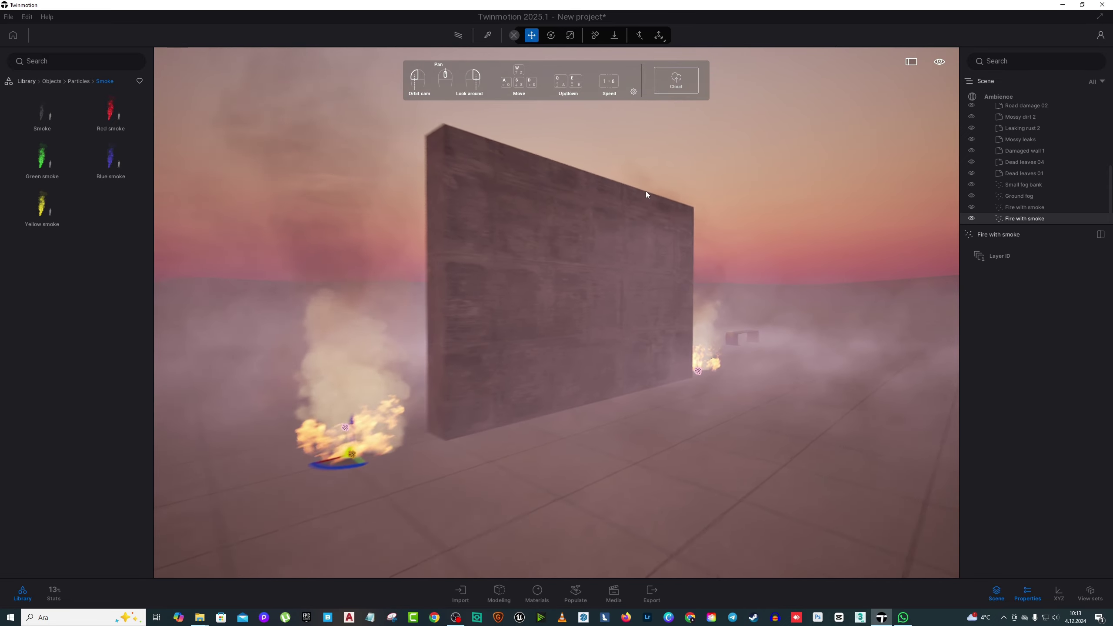
pyautogui.press('w')
pyautogui.moveTo(115, 173); pyautogui.dragTo(479, 479)
# Place the Red smoke particle on the ground behind the S end of the wall
pyautogui.moveTo(110, 158); pyautogui.dragTo(684, 393)
pyautogui.press('w')
pyautogui.moveTo(609, 547); pyautogui.dragTo(307, 395, button='right')
pyautogui.moveTo(482, 377); pyautogui.dragTo(452, 351)
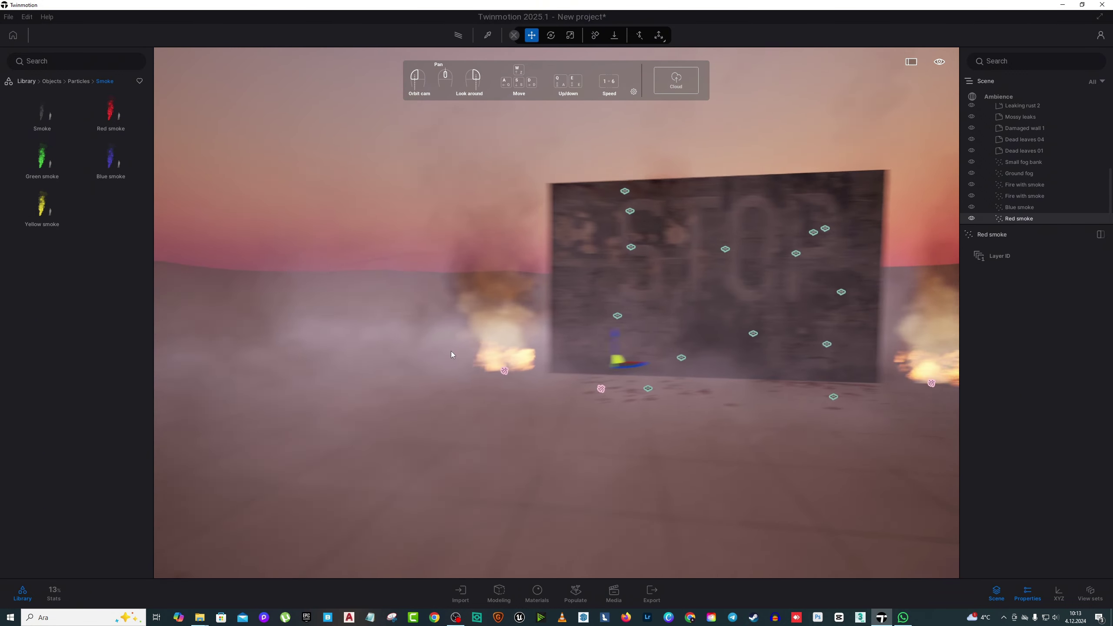
# Move the Bounce bench to the middle of the ground in front of the STOP wall
pyautogui.click(256, 351)
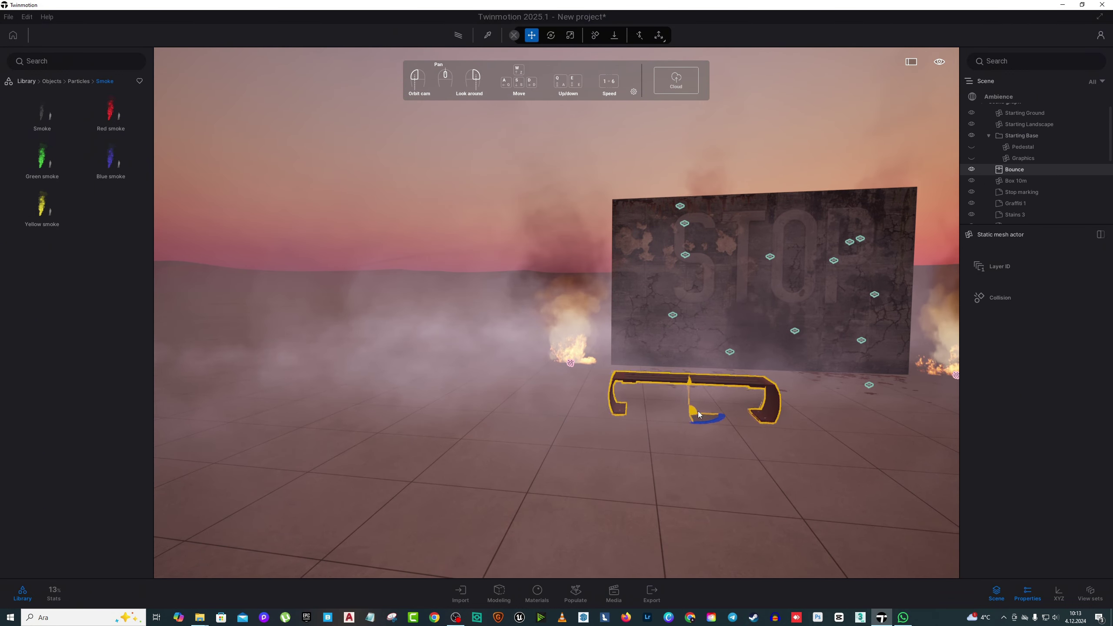
pyautogui.moveTo(810, 411); pyautogui.dragTo(790, 298)
pyautogui.click(804, 129)
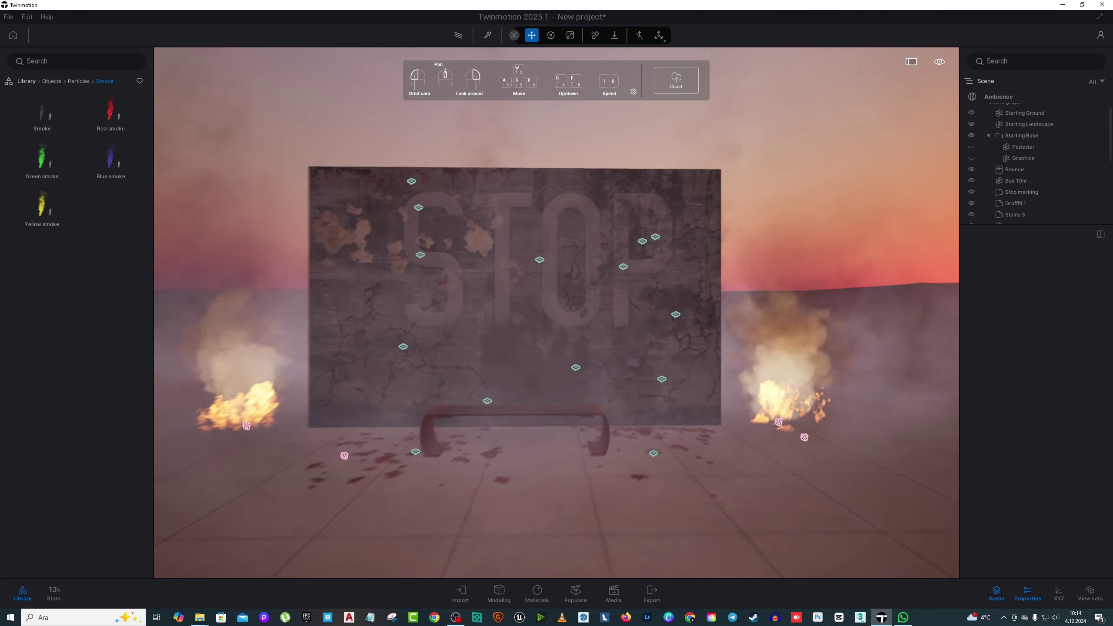
pyautogui.moveTo(682, 265); pyautogui.dragTo(658, 244)
# Try the Spring confetti particle on the ground in front of the wall and remove it
pyautogui.click(80, 83)
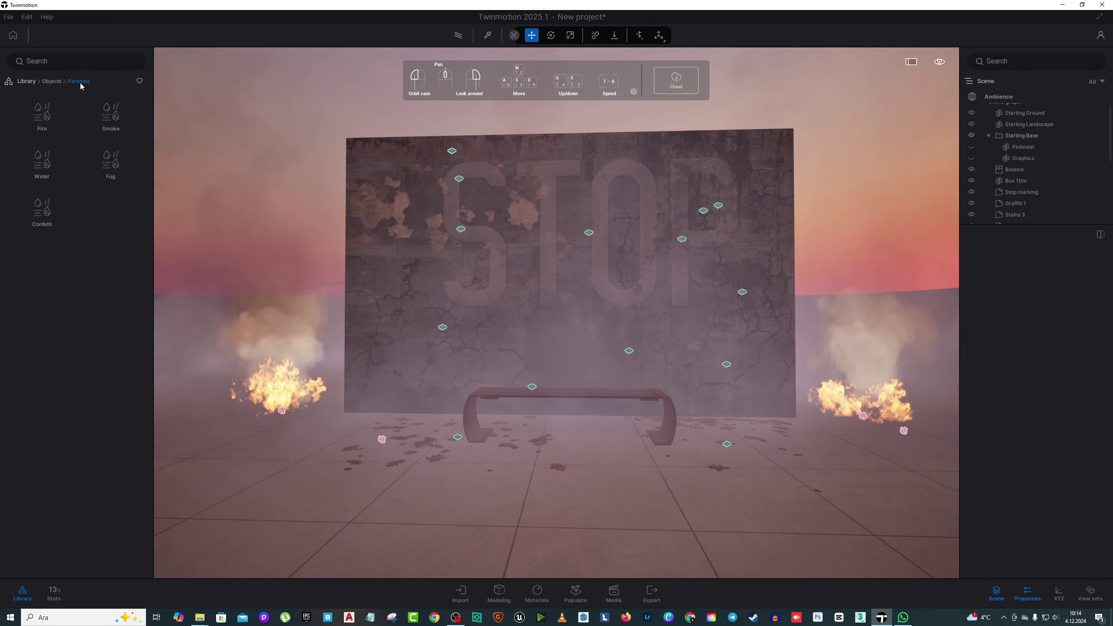
pyautogui.click(45, 213)
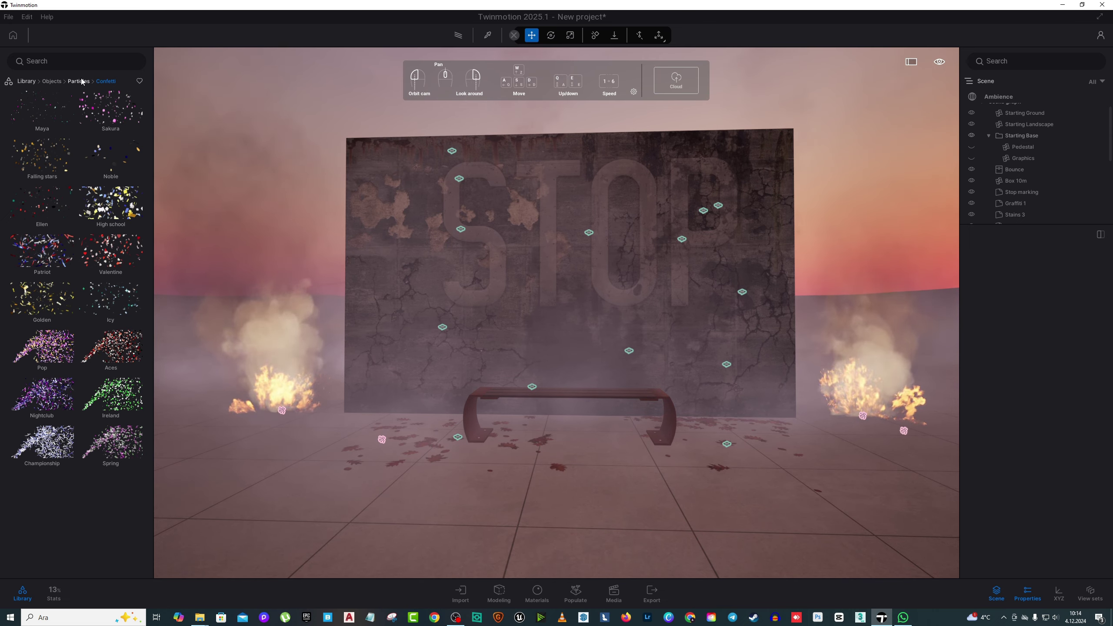
pyautogui.moveTo(111, 443); pyautogui.dragTo(511, 502)
pyautogui.press('Delete')
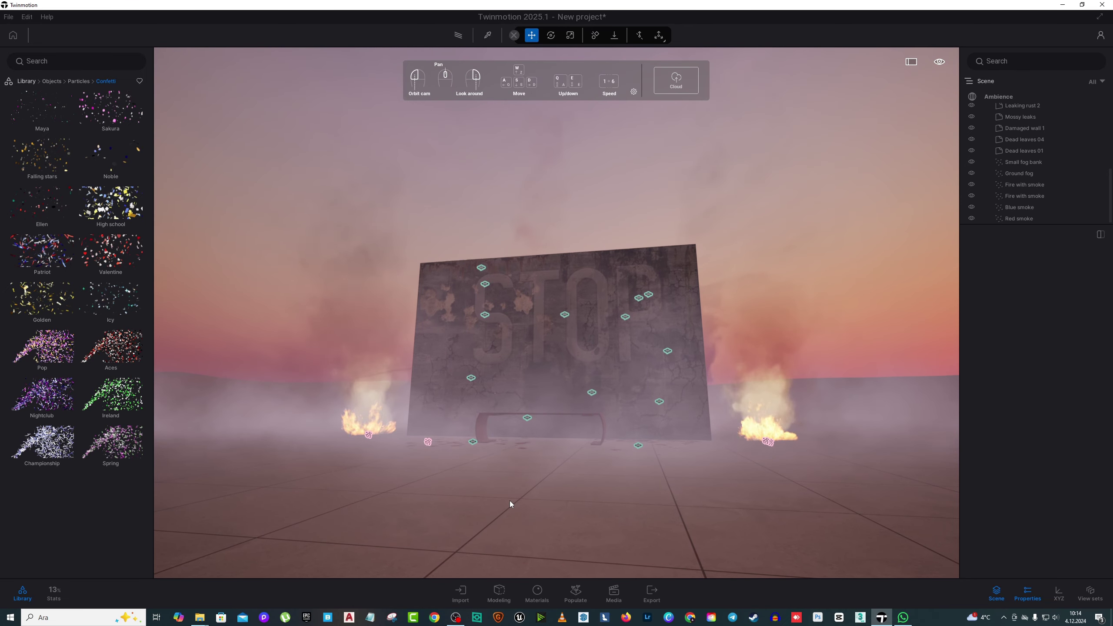
pyautogui.scroll(5, 505, 501)
pyautogui.moveTo(504, 501); pyautogui.dragTo(522, 554, button='right')
pyautogui.press('q')
pyautogui.press('e')
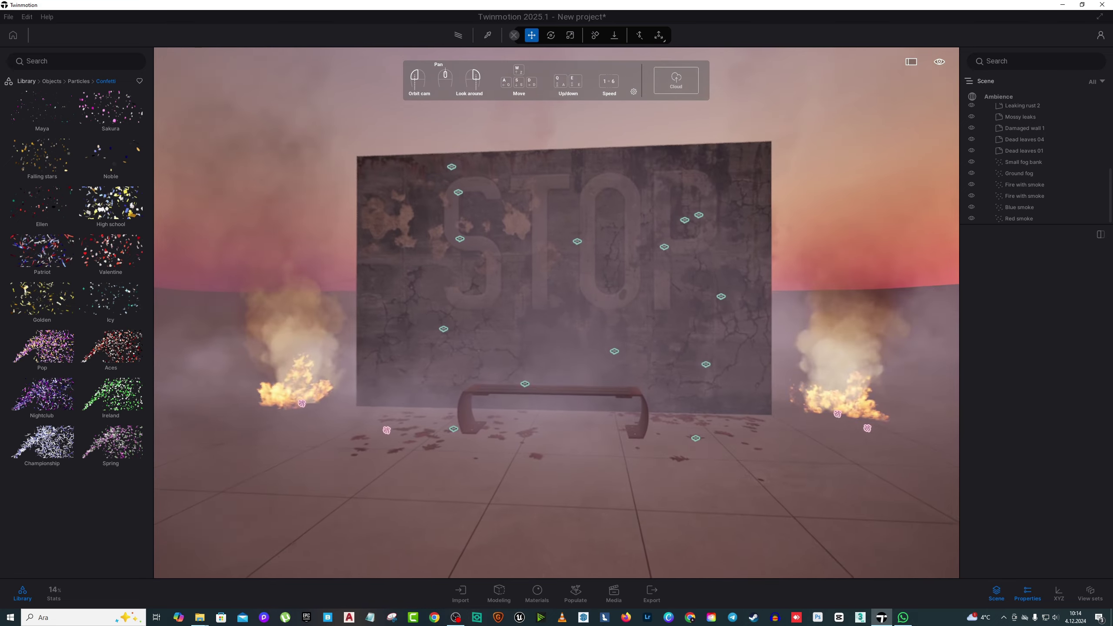
# Try the Water jet 03 particle on the ground in front of the bench and remove it
pyautogui.click(77, 82)
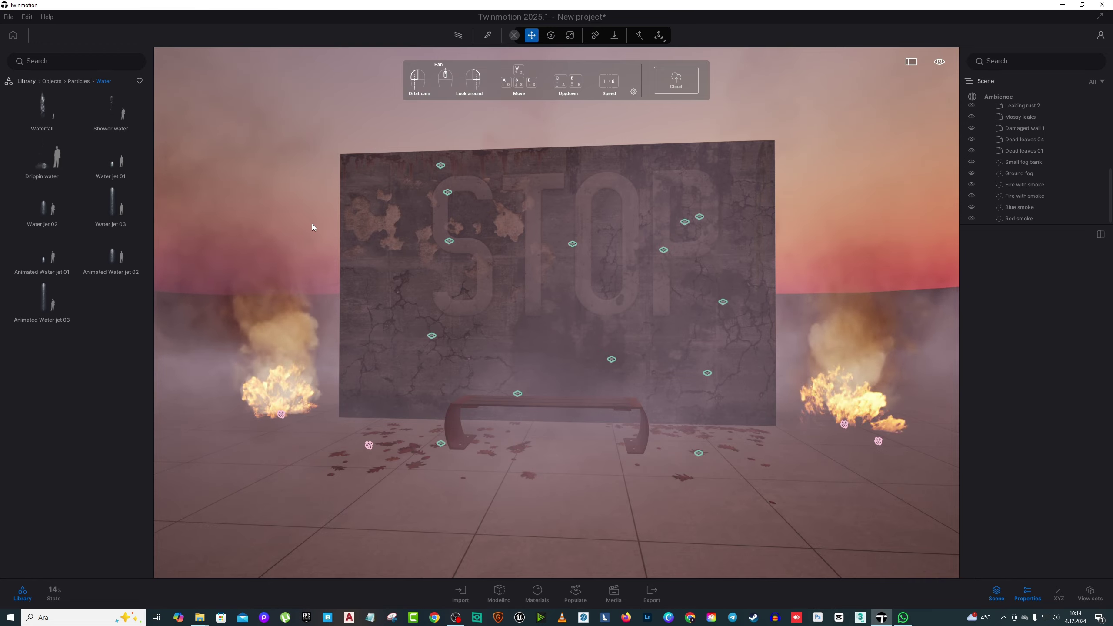
pyautogui.scroll(-3, 311, 224)
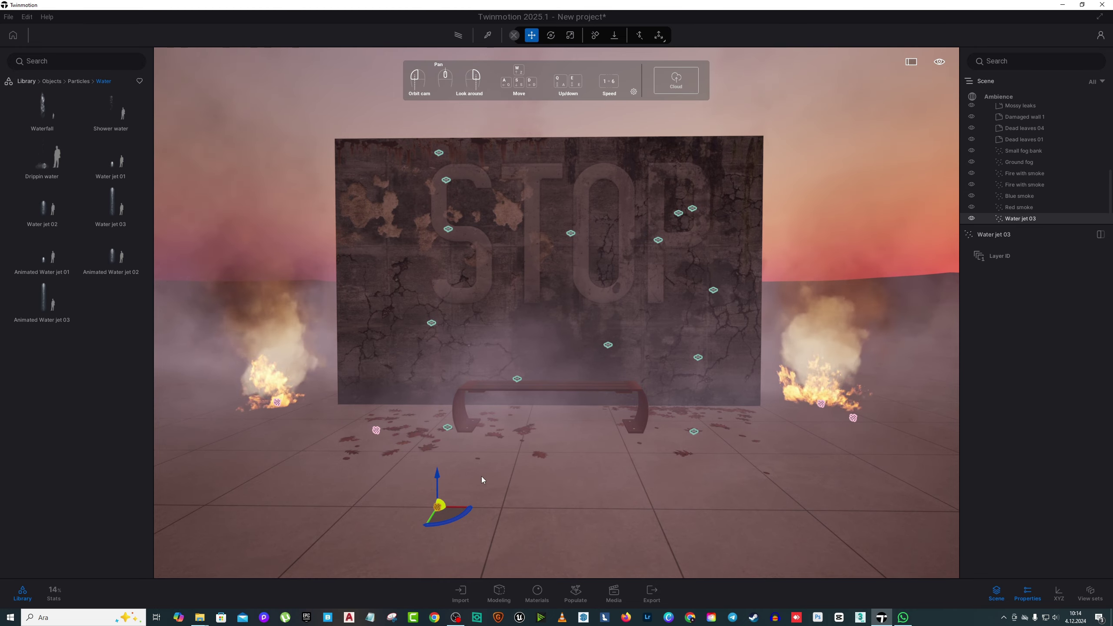
pyautogui.moveTo(482, 477); pyautogui.dragTo(350, 477)
pyautogui.press('Delete')
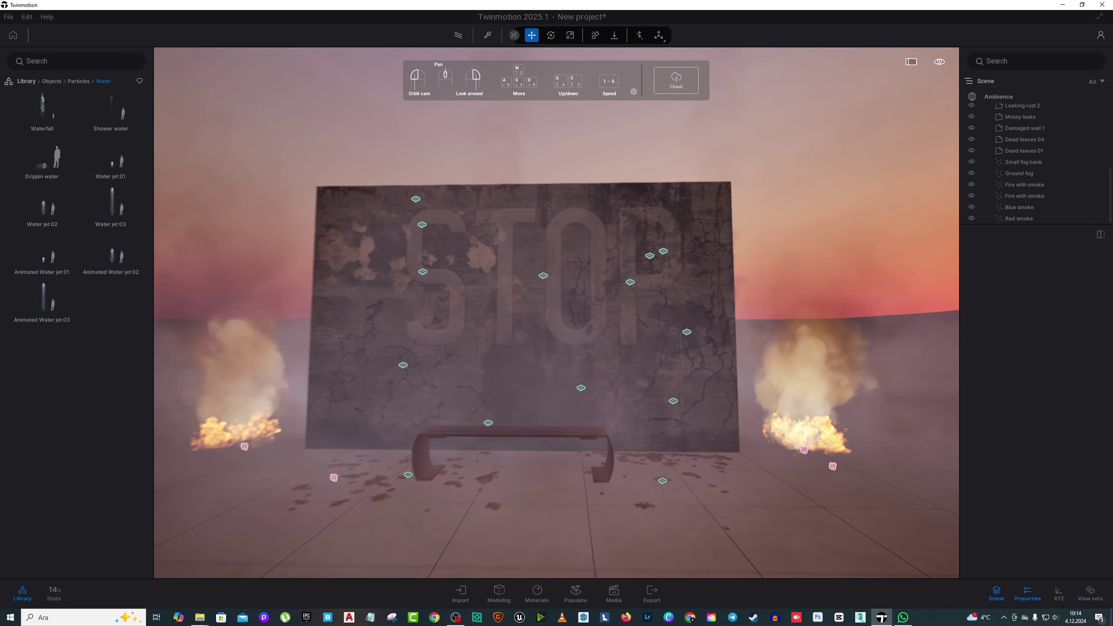
pyautogui.press('w')
pyautogui.moveTo(350, 477); pyautogui.dragTo(329, 509, button='right')
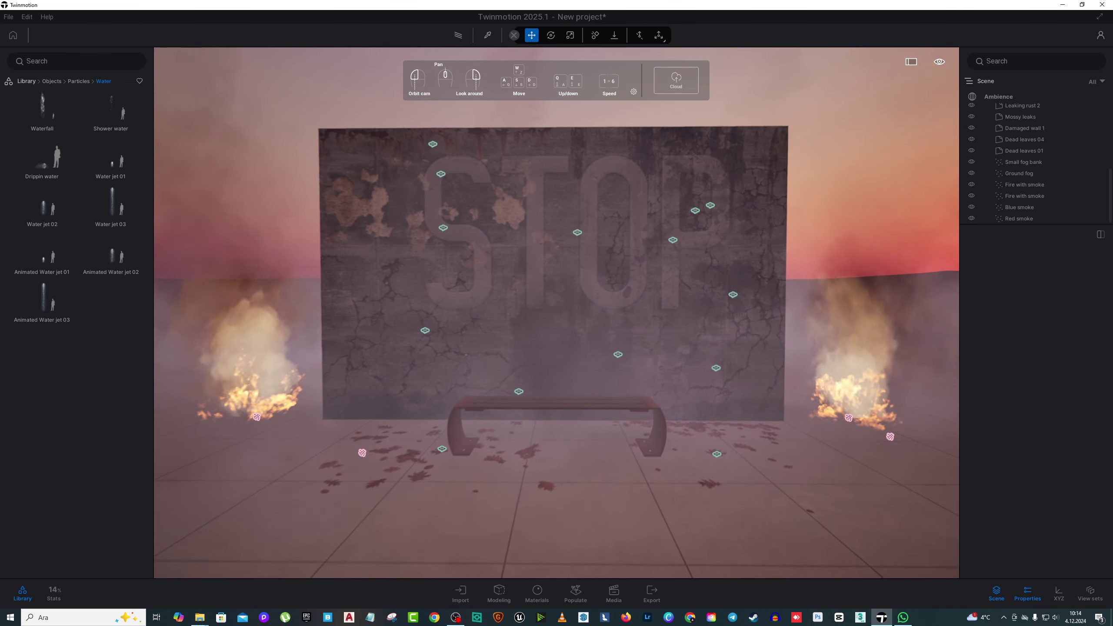
pyautogui.press('s')
# Try the Golden hour, Rainy day and Lunar surface environment presets, and finish with Mars horizon applied
pyautogui.click(1003, 97)
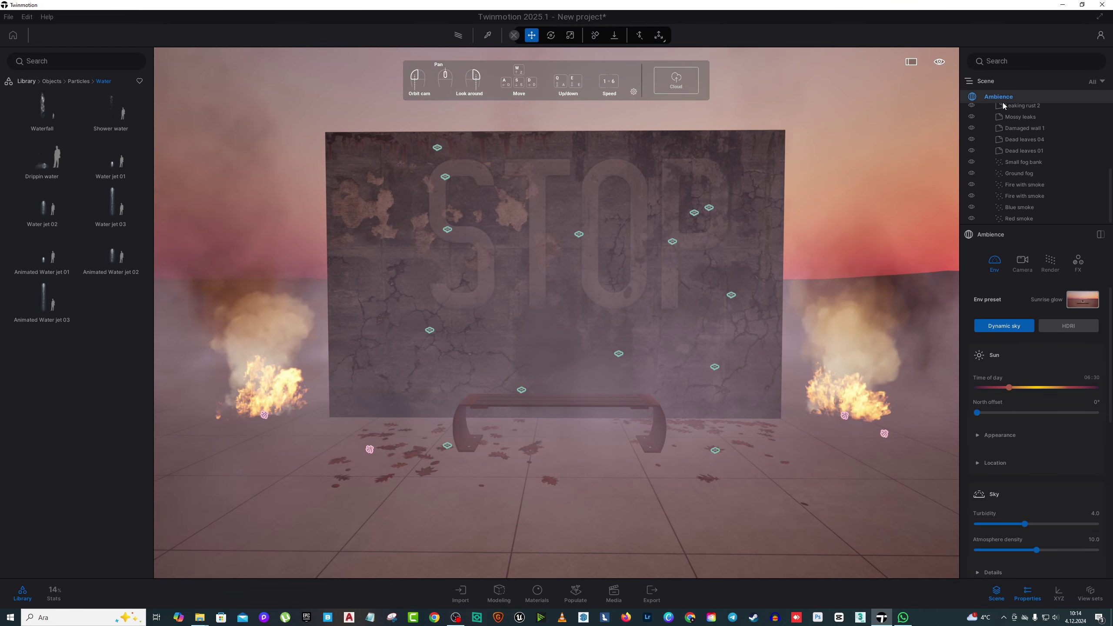
pyautogui.click(1085, 302)
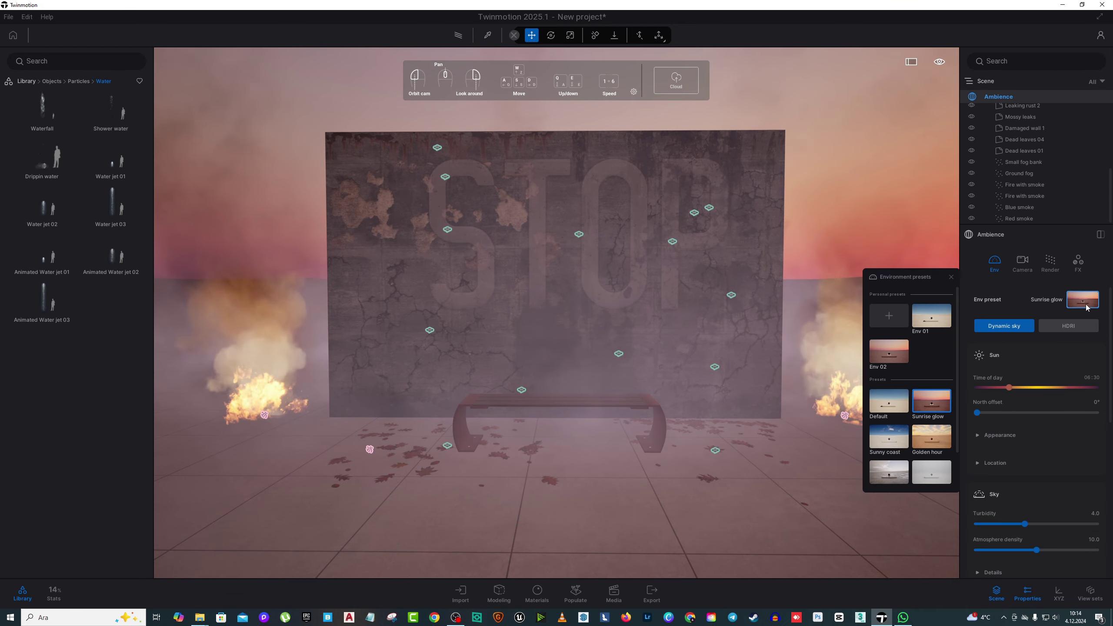
pyautogui.click(941, 451)
pyautogui.press('s')
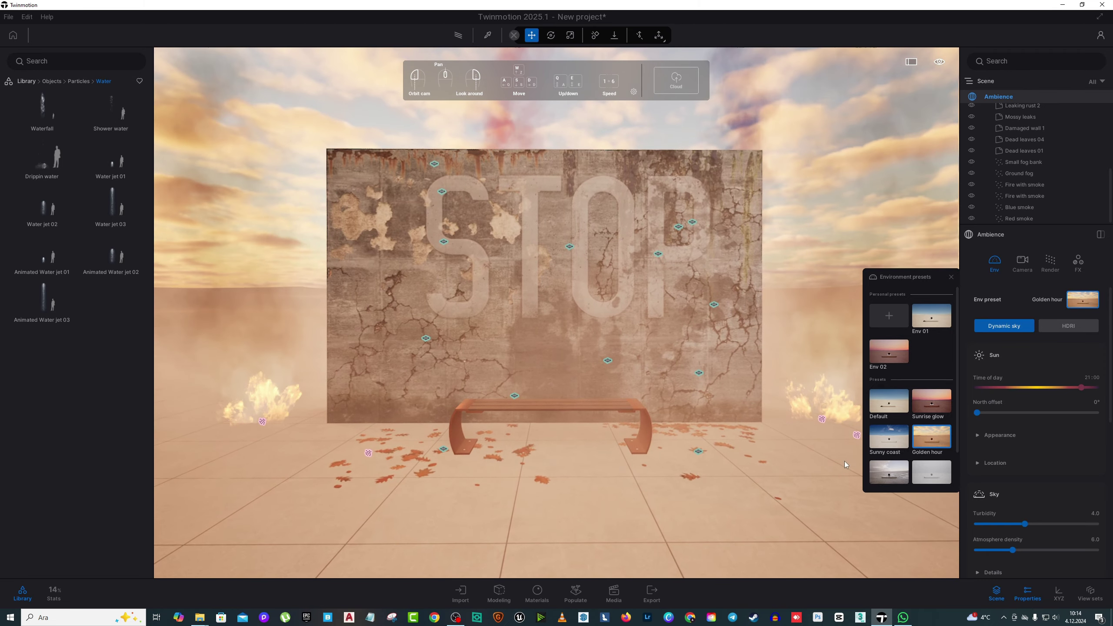
pyautogui.click(890, 473)
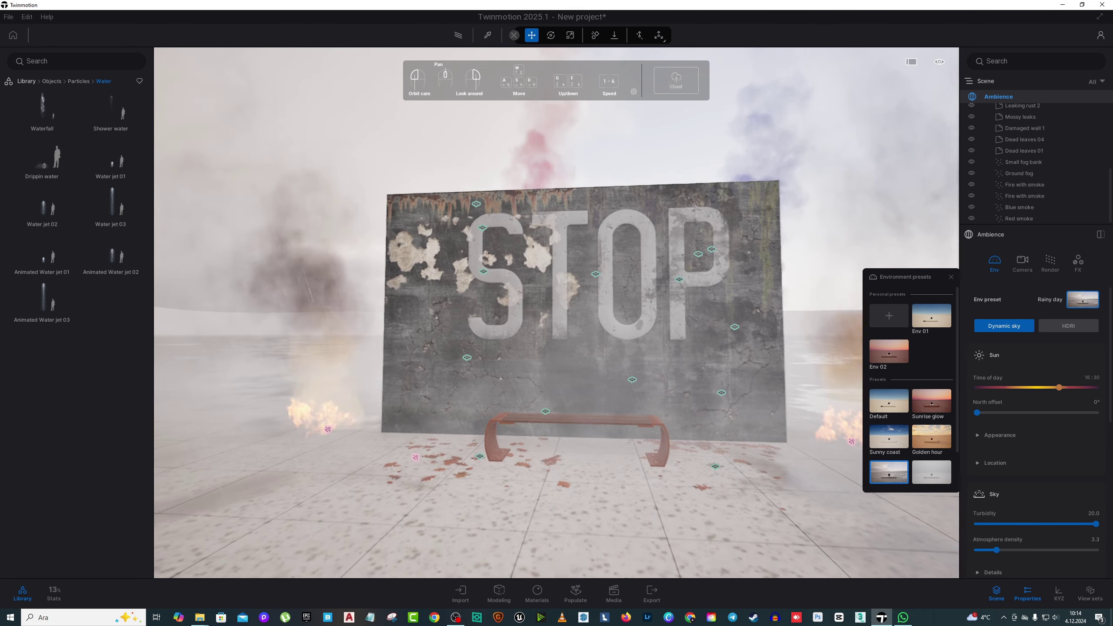
pyautogui.press('w')
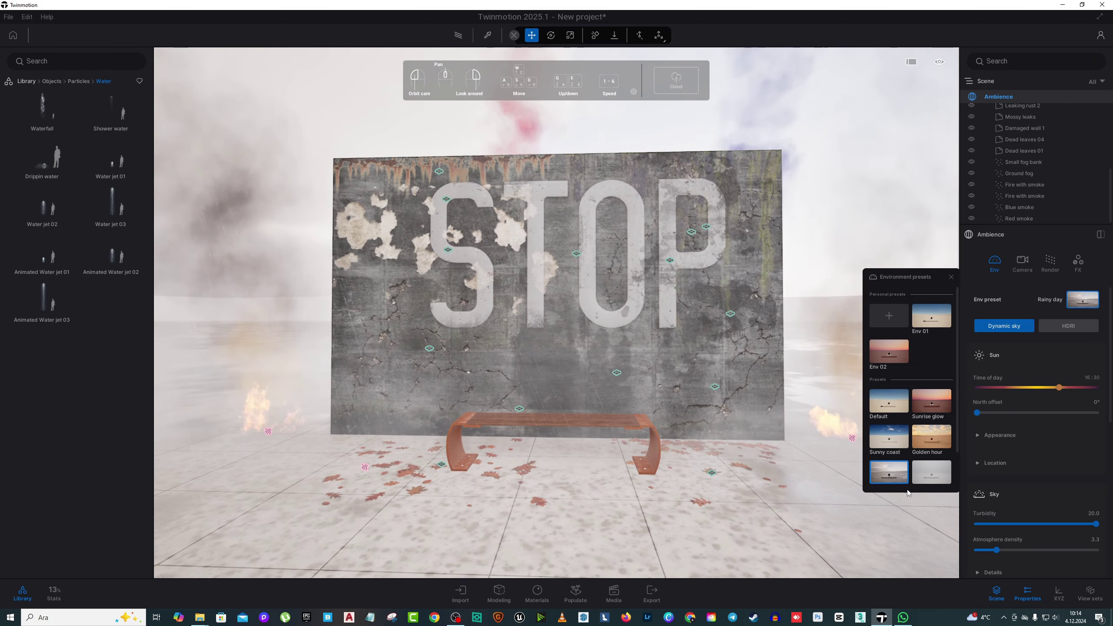
pyautogui.scroll(-1, 939, 475)
pyautogui.click(932, 465)
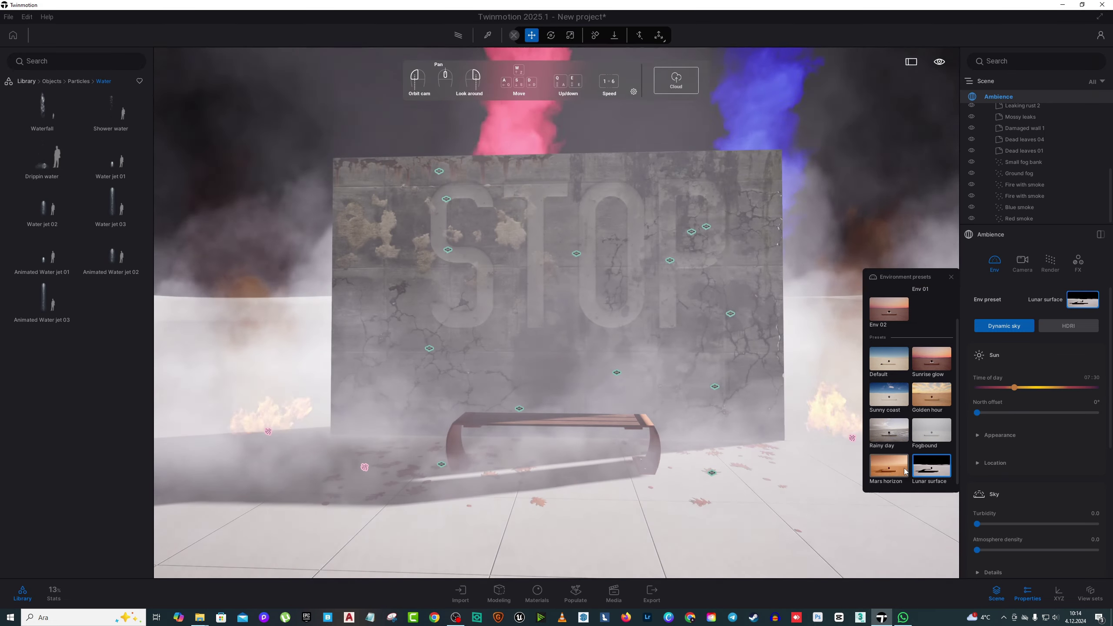
pyautogui.click(889, 469)
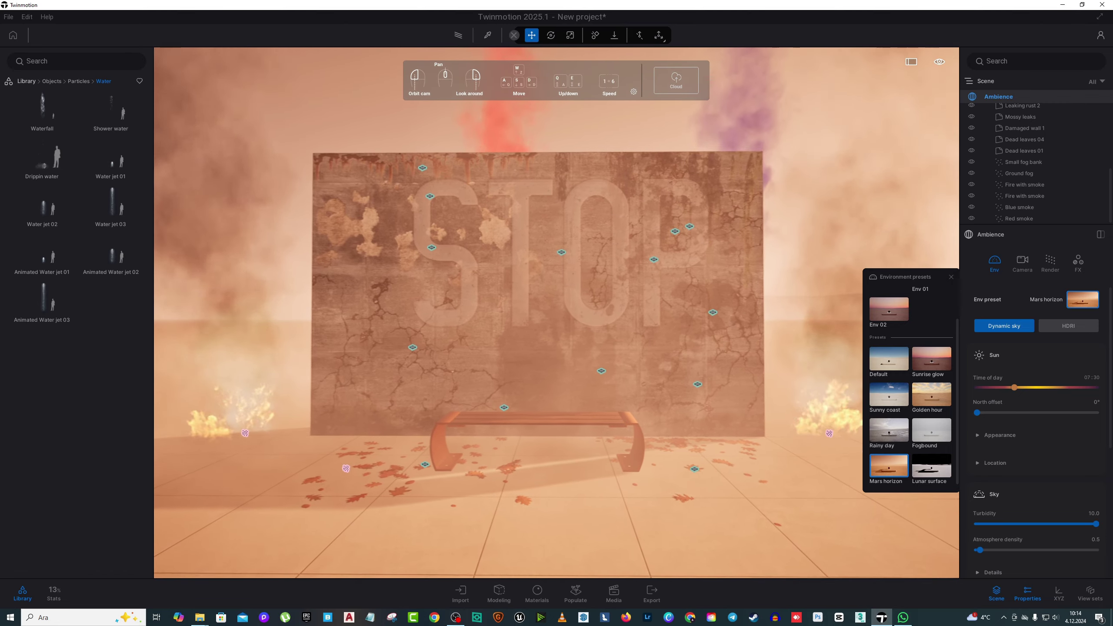
# Try the Bell city sound on the ground in front of the bench and remove it
pyautogui.moveTo(564, 435); pyautogui.dragTo(537, 427)
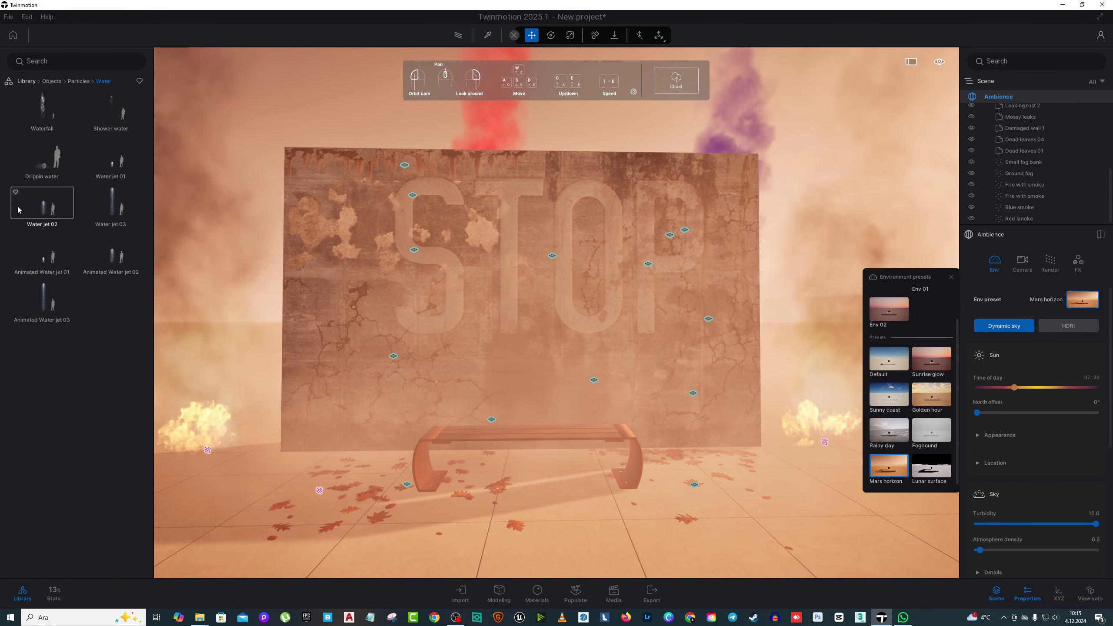
pyautogui.click(52, 82)
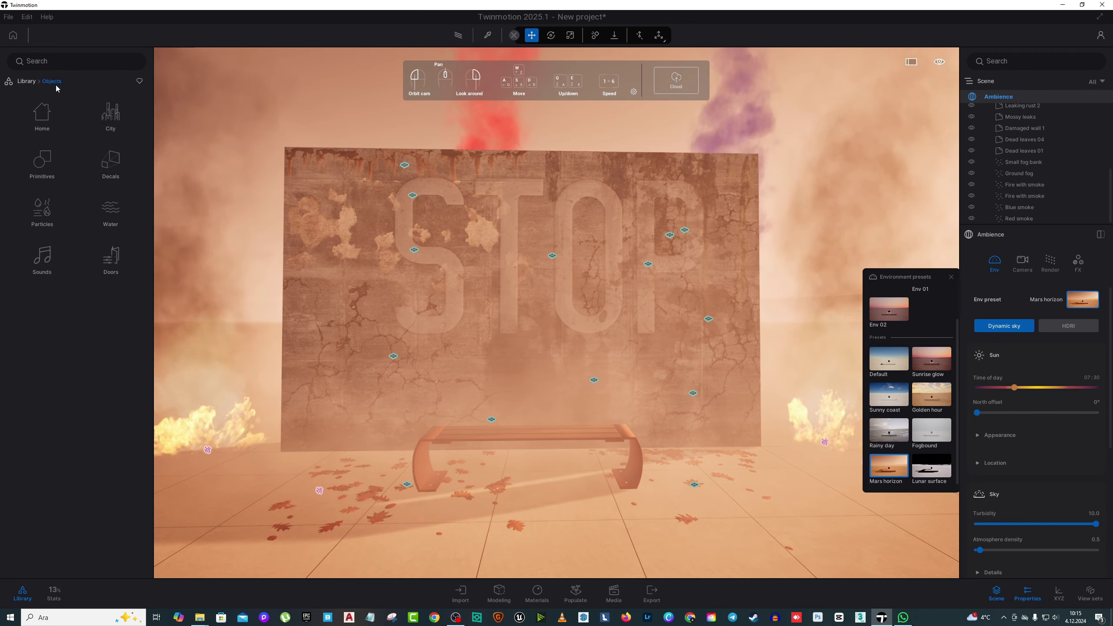
pyautogui.click(111, 209)
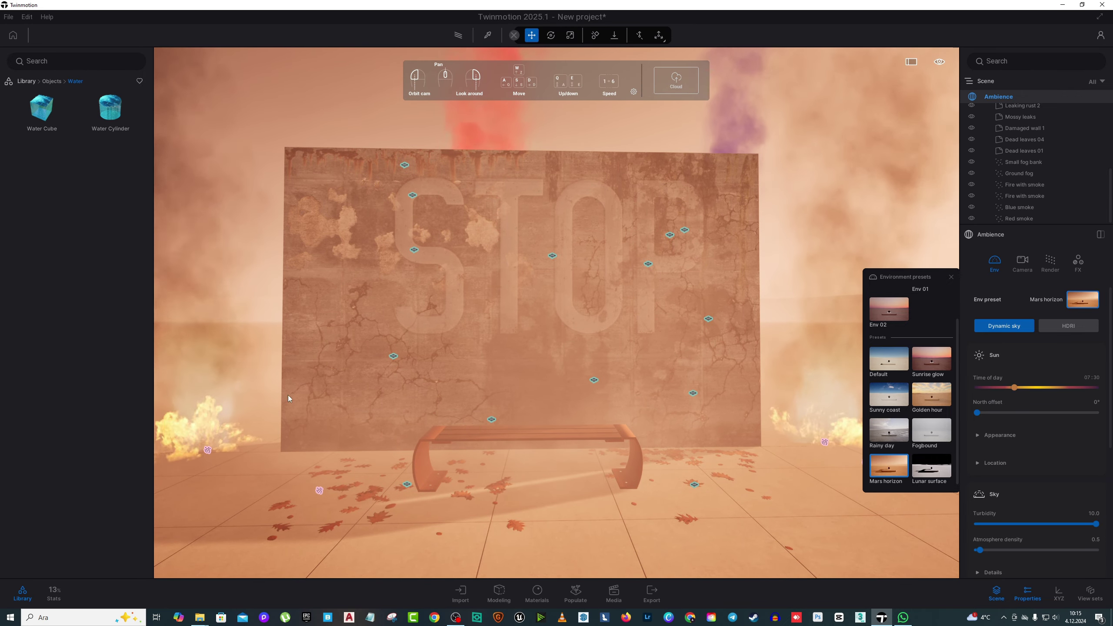
pyautogui.click(52, 81)
pyautogui.click(44, 253)
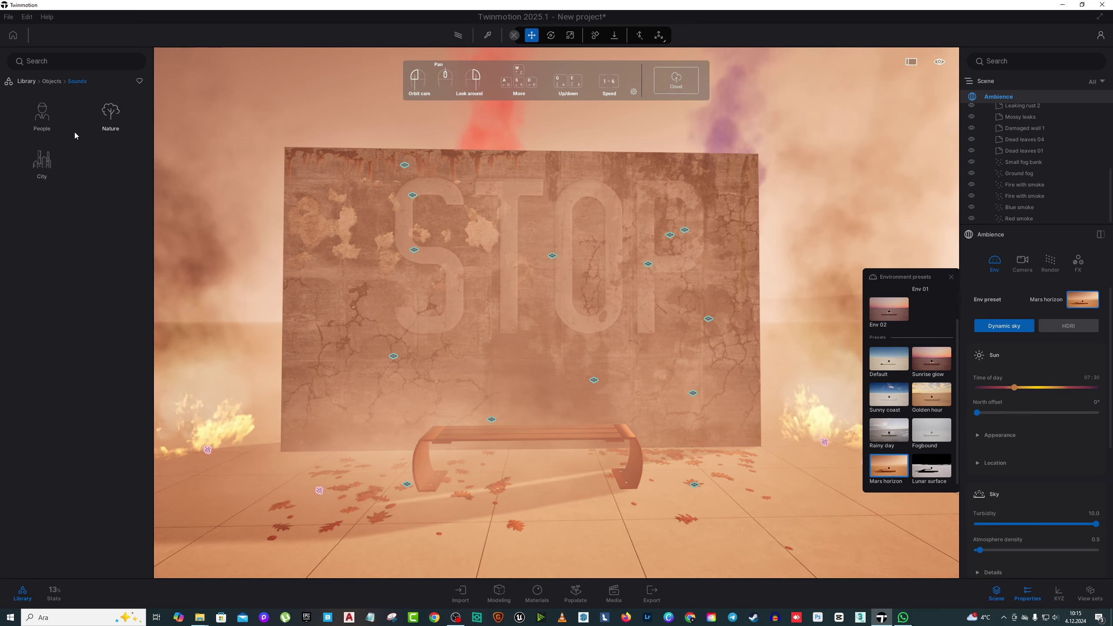
pyautogui.click(42, 162)
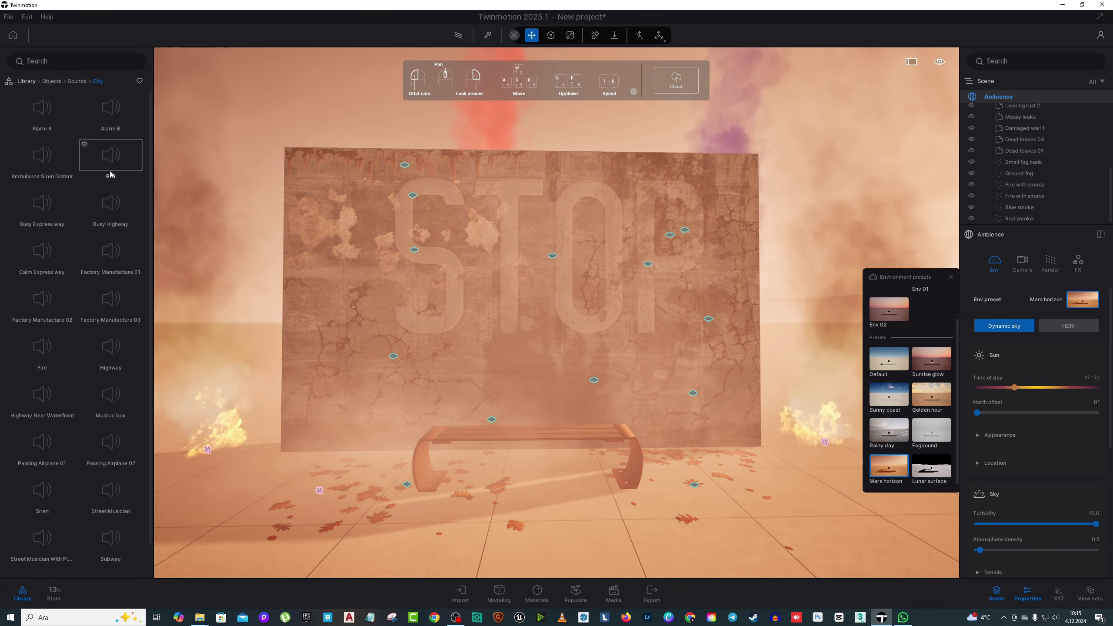
pyautogui.moveTo(115, 154); pyautogui.dragTo(498, 515)
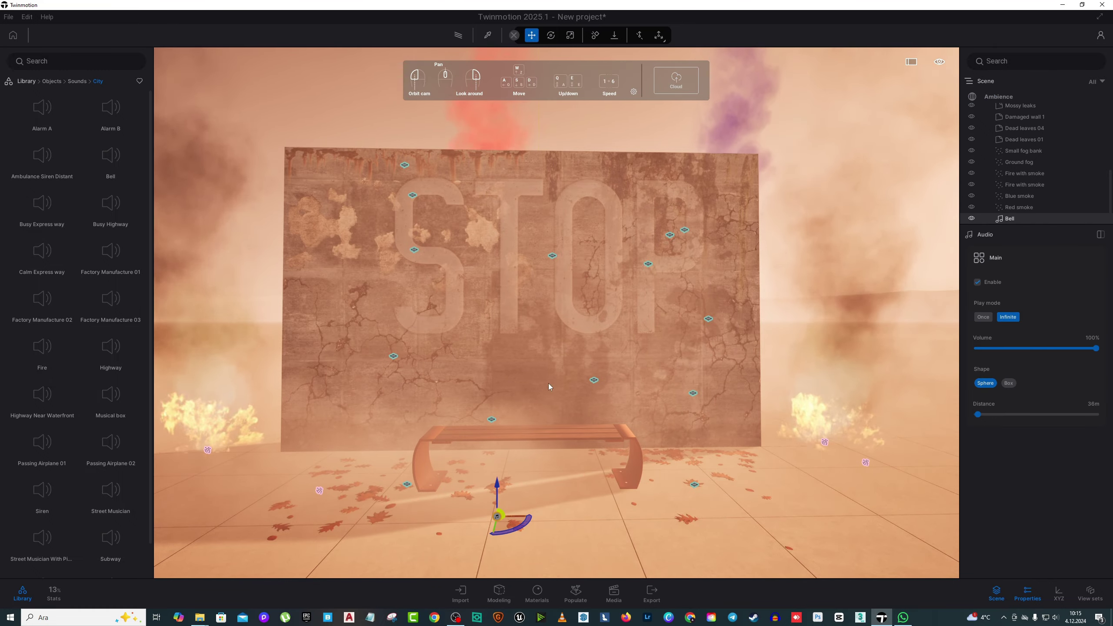
pyautogui.press('Delete')
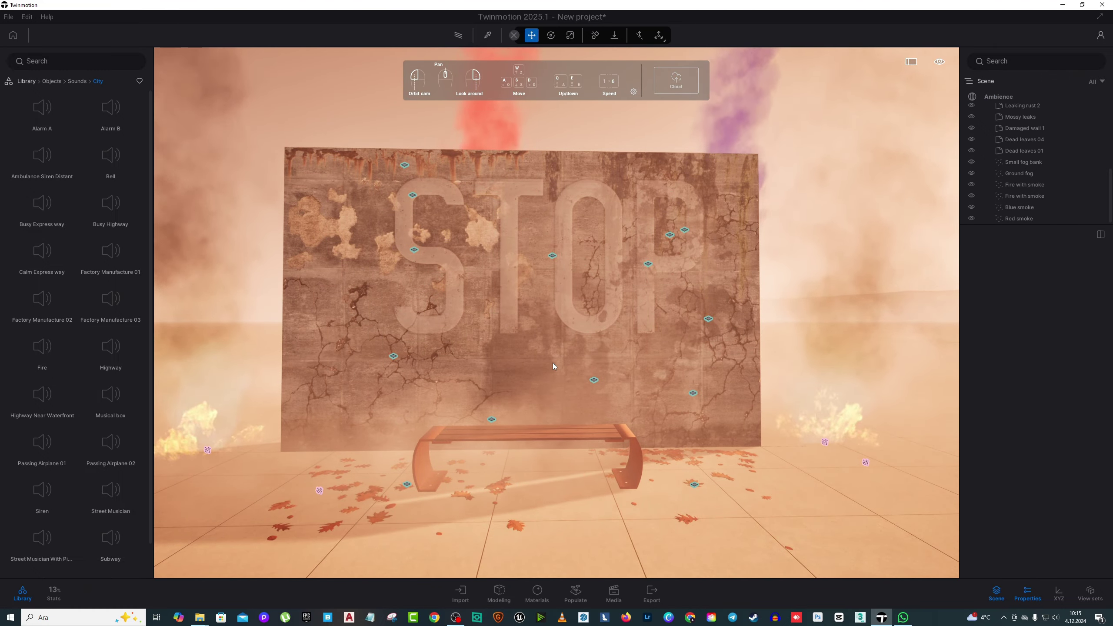
# Try the Factory Manufacture 01 city sound on the ground in front of the bench and remove it
pyautogui.moveTo(532, 511); pyautogui.dragTo(531, 511)
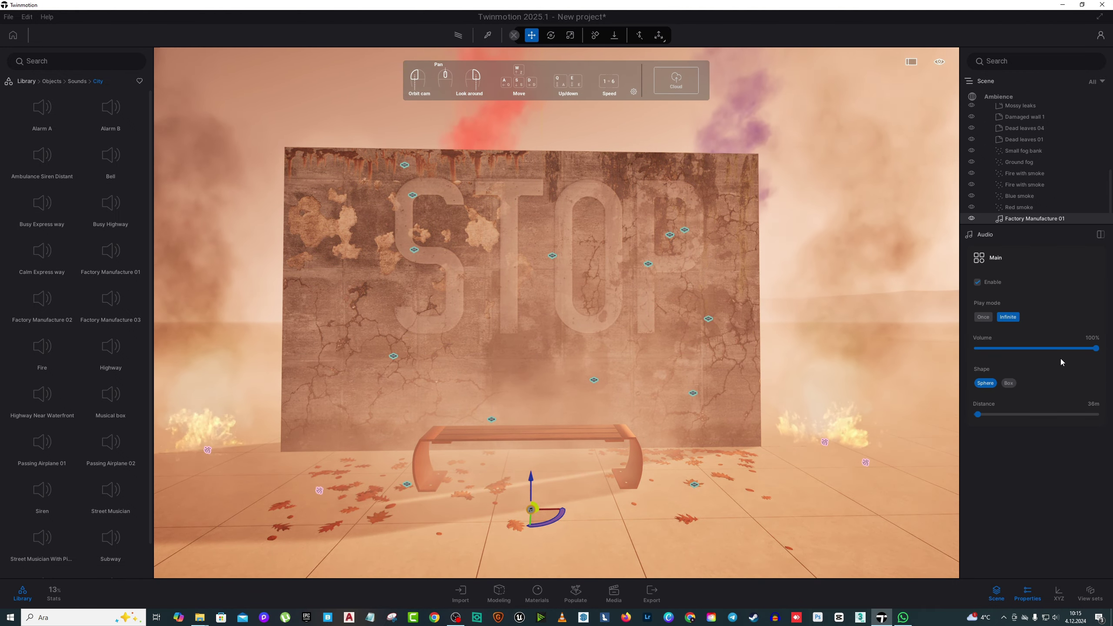
pyautogui.press('w')
pyautogui.press('s')
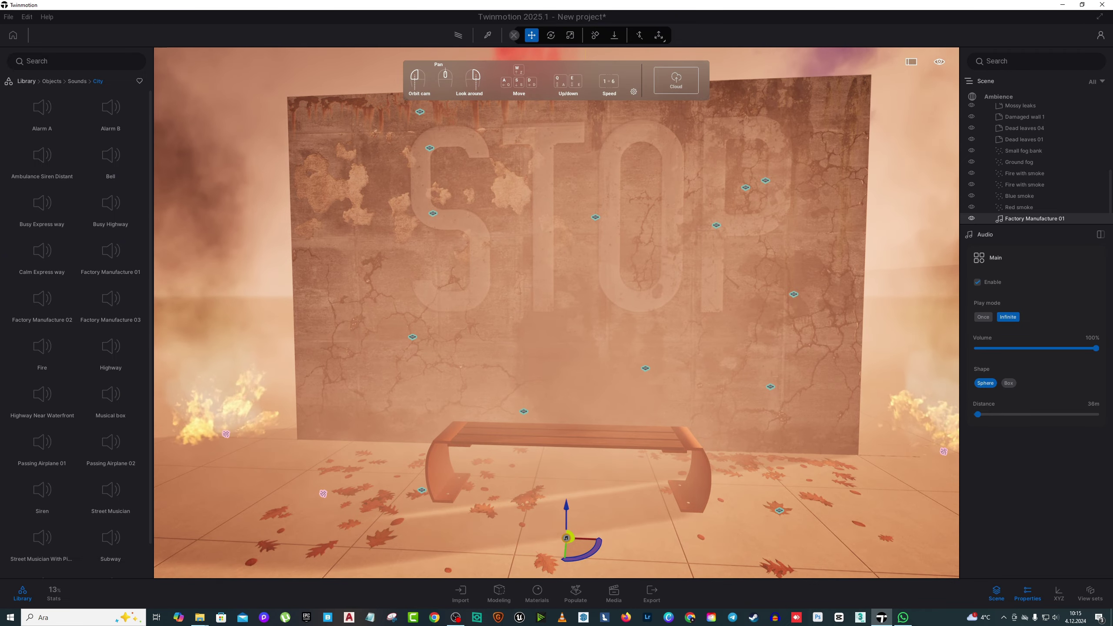
pyautogui.press('Delete')
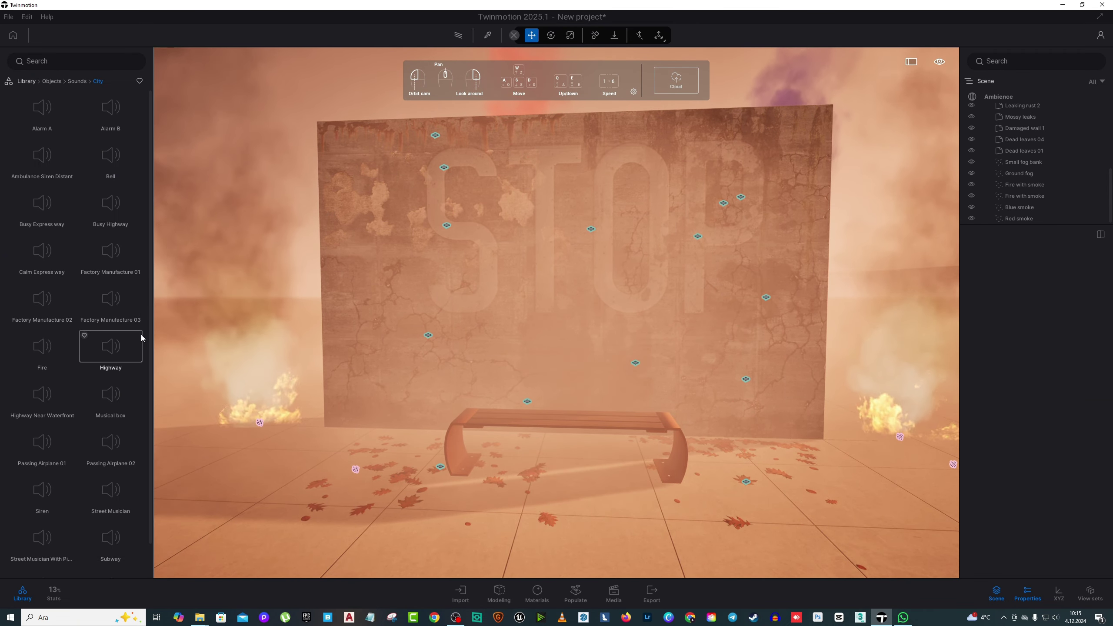
# Try the Siren city sound near the bench and remove it
pyautogui.scroll(-1, 83, 371)
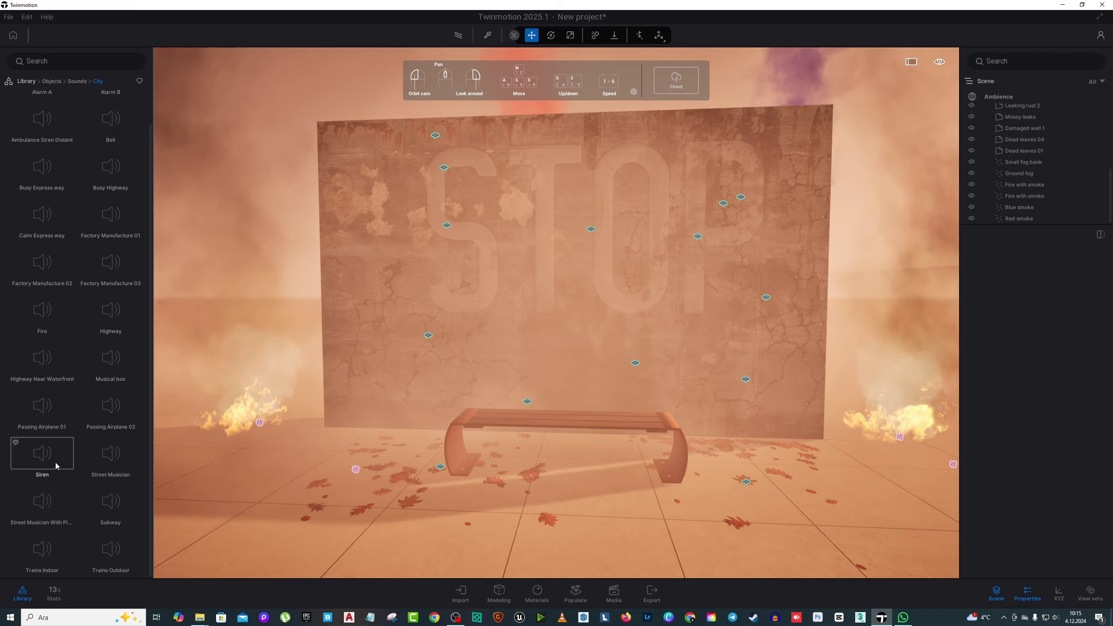
pyautogui.moveTo(630, 445)
pyautogui.mouseDown(button='right')
pyautogui.moveTo(654, 443)
pyautogui.moveTo(629, 445)
pyautogui.mouseUp(button='right')
pyautogui.press('Delete')
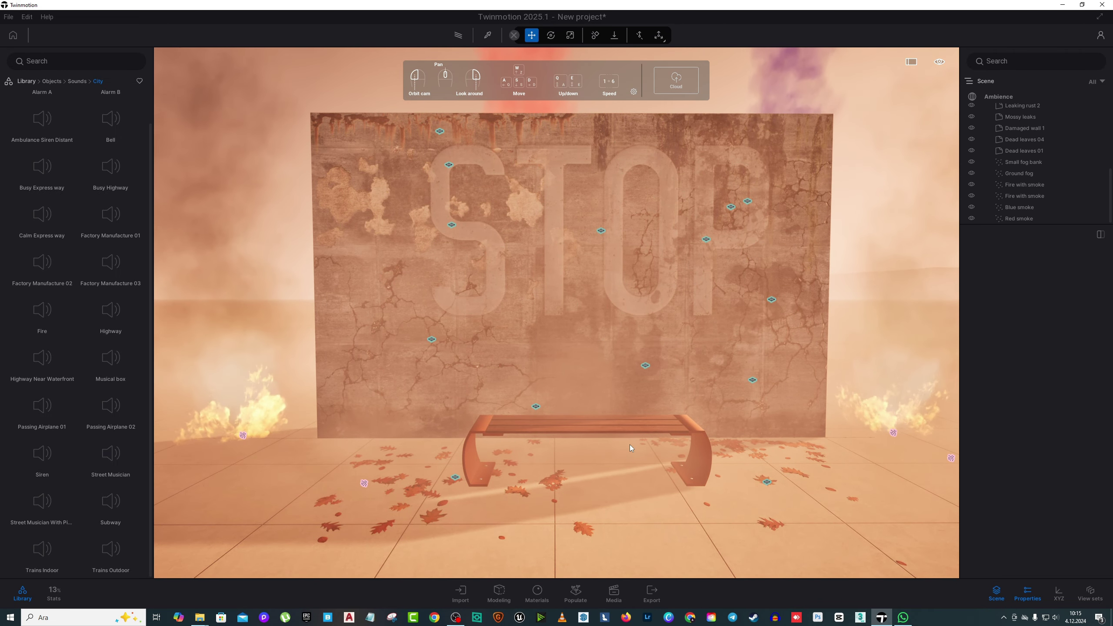
# Place the Siren city sound on the ground just in front of the bench
pyautogui.press('s')
pyautogui.moveTo(574, 429); pyautogui.dragTo(612, 442, button='right')
pyautogui.press('w')
pyautogui.press('s')
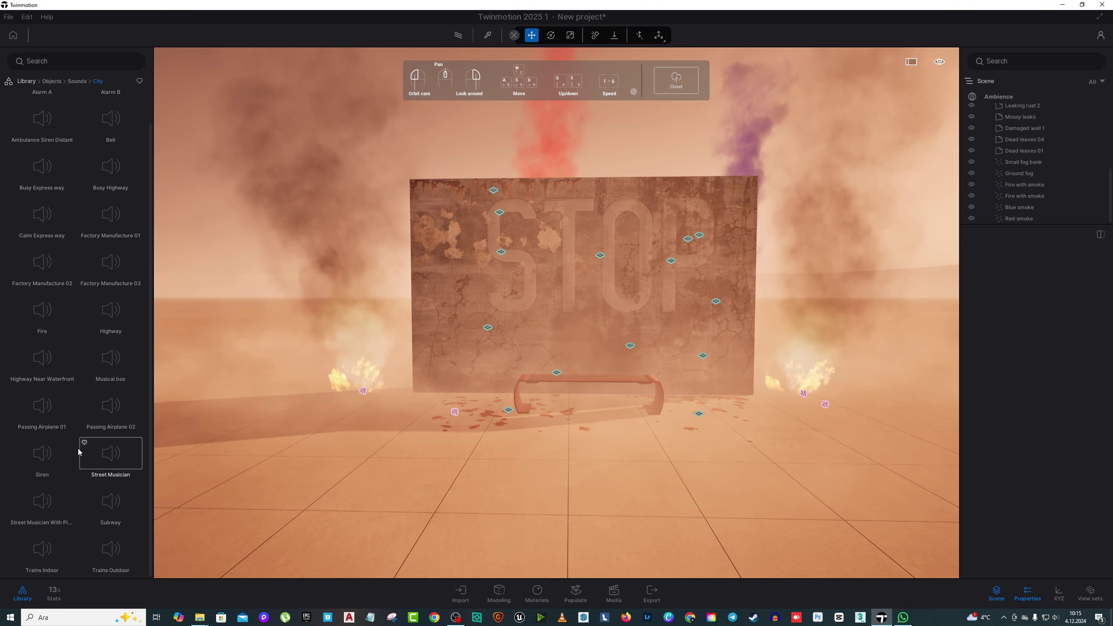
pyautogui.moveTo(58, 457); pyautogui.dragTo(591, 448)
pyautogui.scroll(-2, 591, 448)
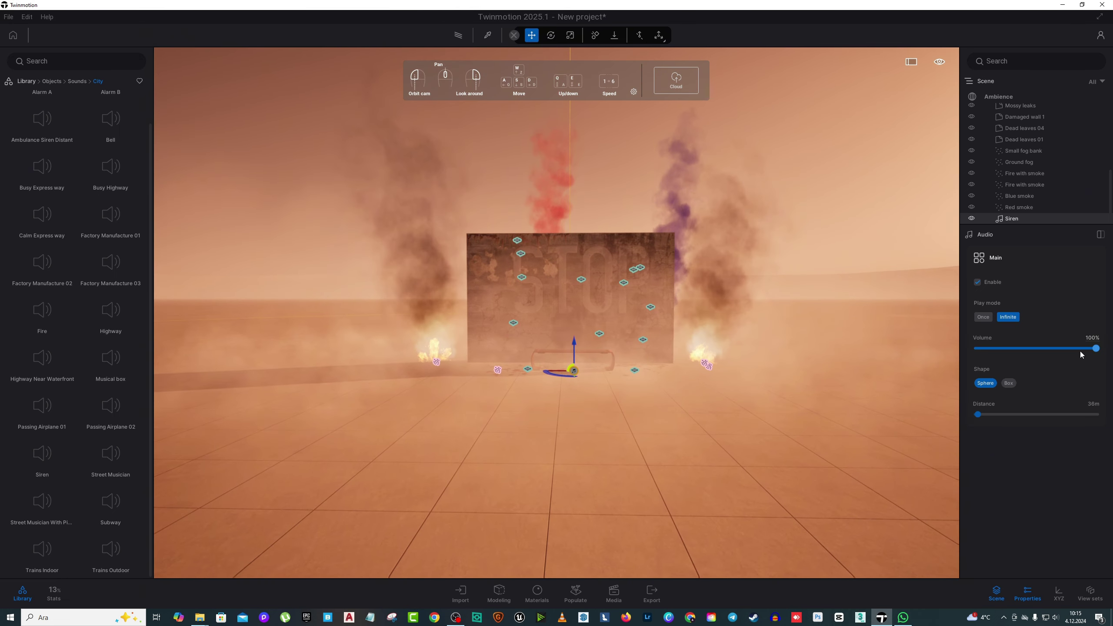
# Set the Siren sound's distance to 3 m and test its audible range close to and far from the bench
pyautogui.moveTo(978, 414)
pyautogui.mouseDown()
pyautogui.moveTo(1094, 414)
pyautogui.moveTo(972, 414)
pyautogui.mouseUp()
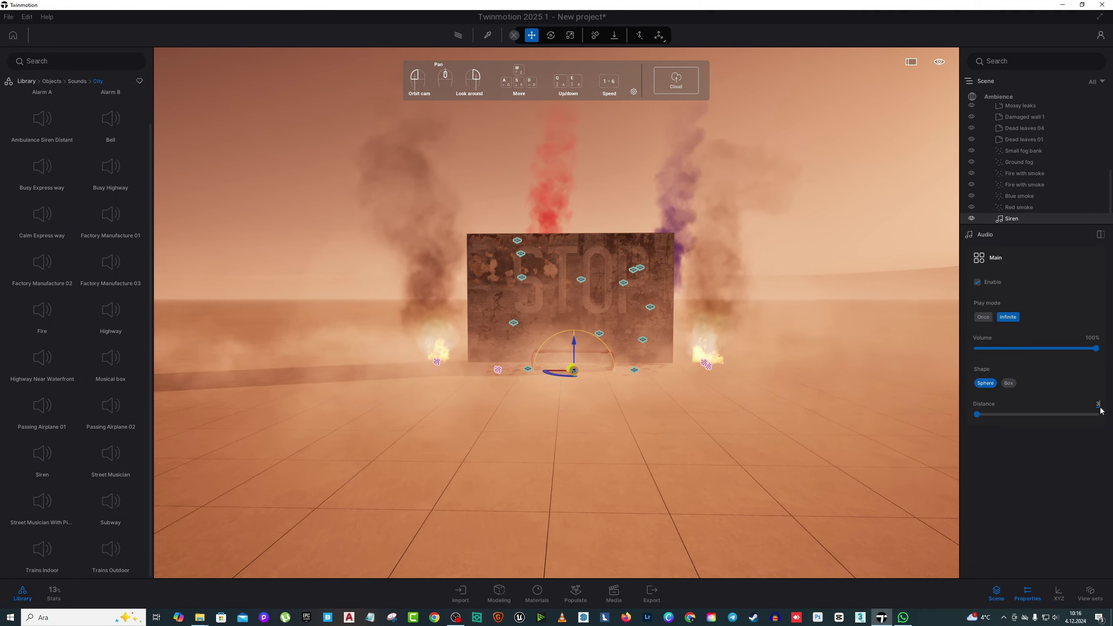
pyautogui.scroll(5, 571, 381)
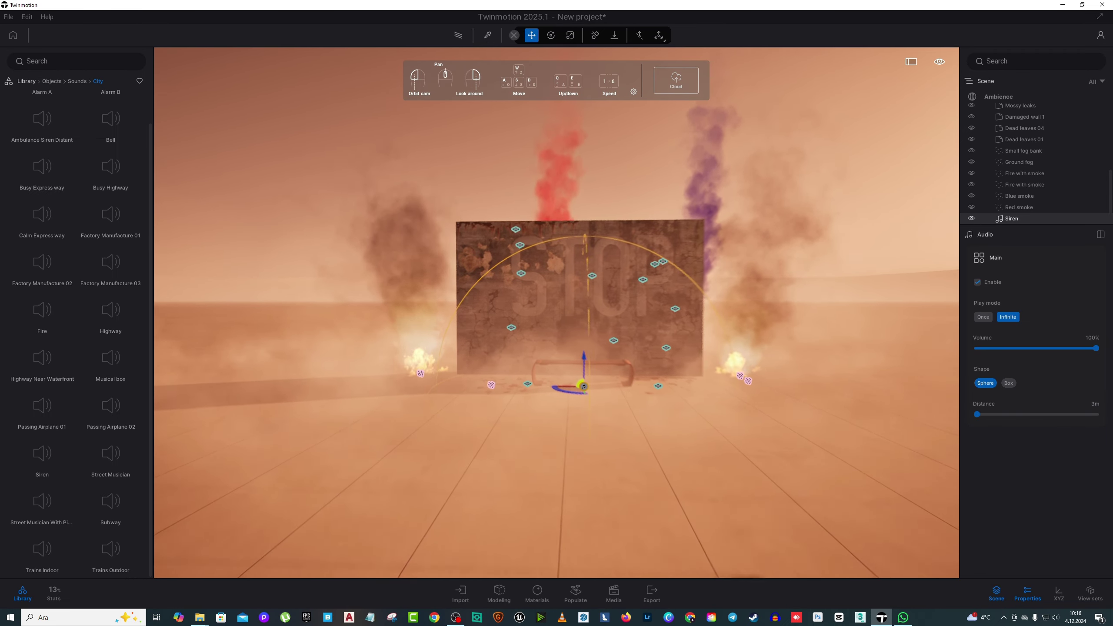
pyautogui.scroll(6, 571, 382)
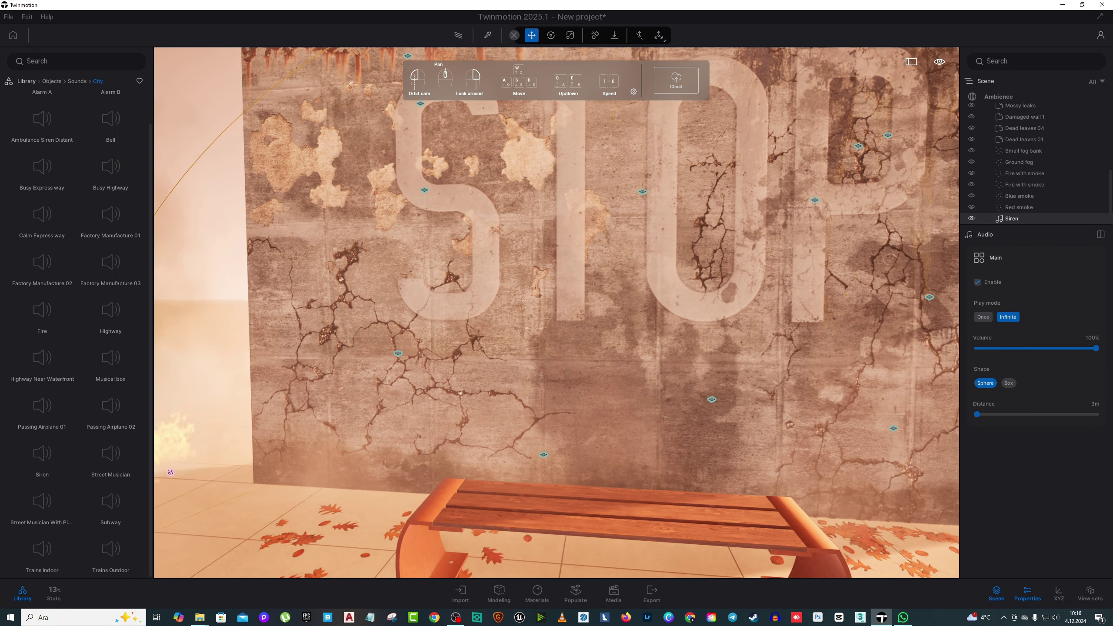
pyautogui.scroll(-8, 557, 314)
pyautogui.scroll(8, 557, 314)
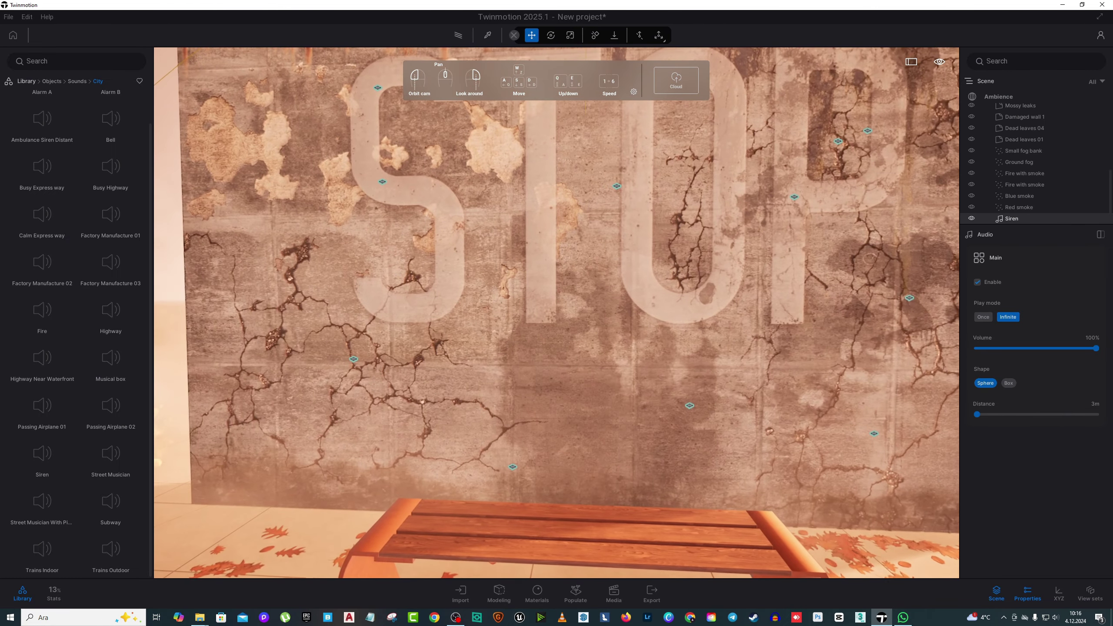
pyautogui.scroll(-8, 570, 378)
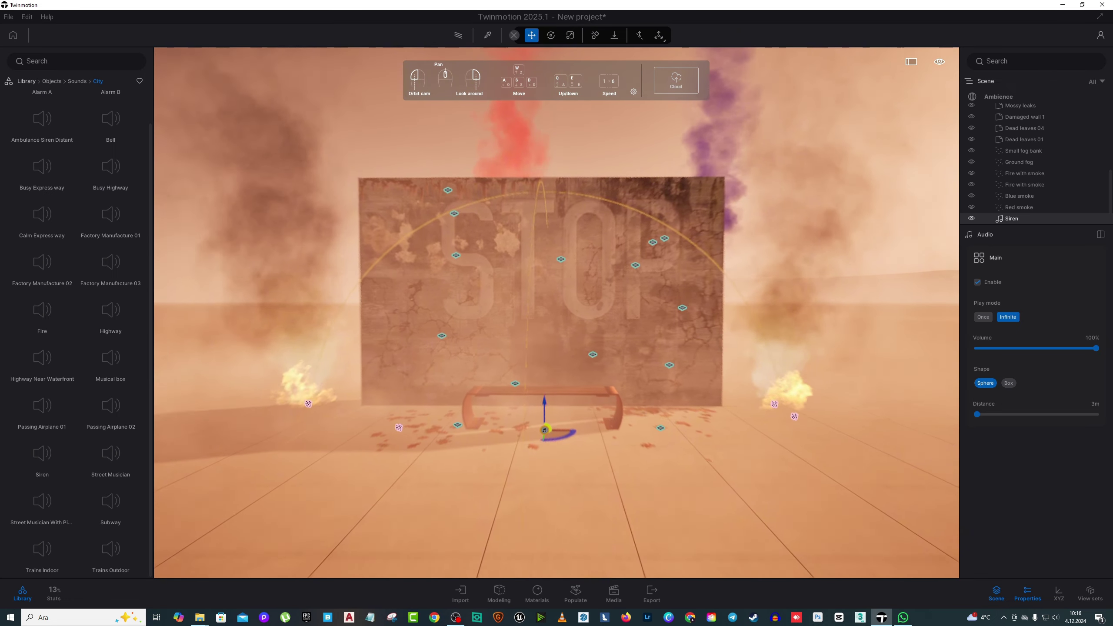
pyautogui.scroll(-3, 600, 378)
pyautogui.scroll(2, 600, 378)
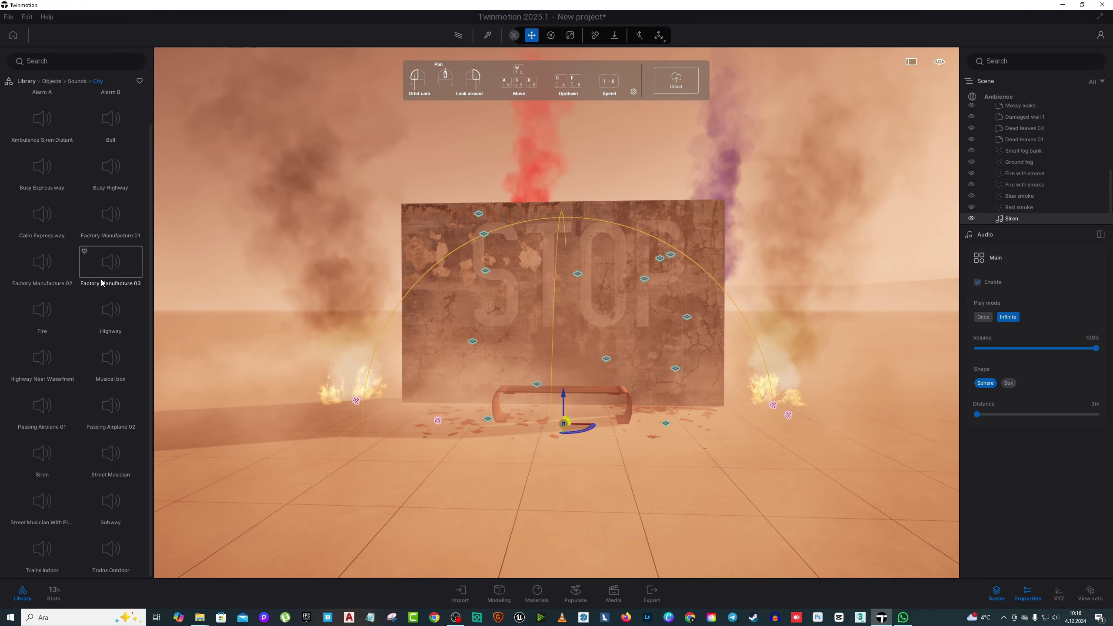
# Place the Creek B and Singing Birds nature sounds side by side on the ground in front of the bench
pyautogui.click(78, 82)
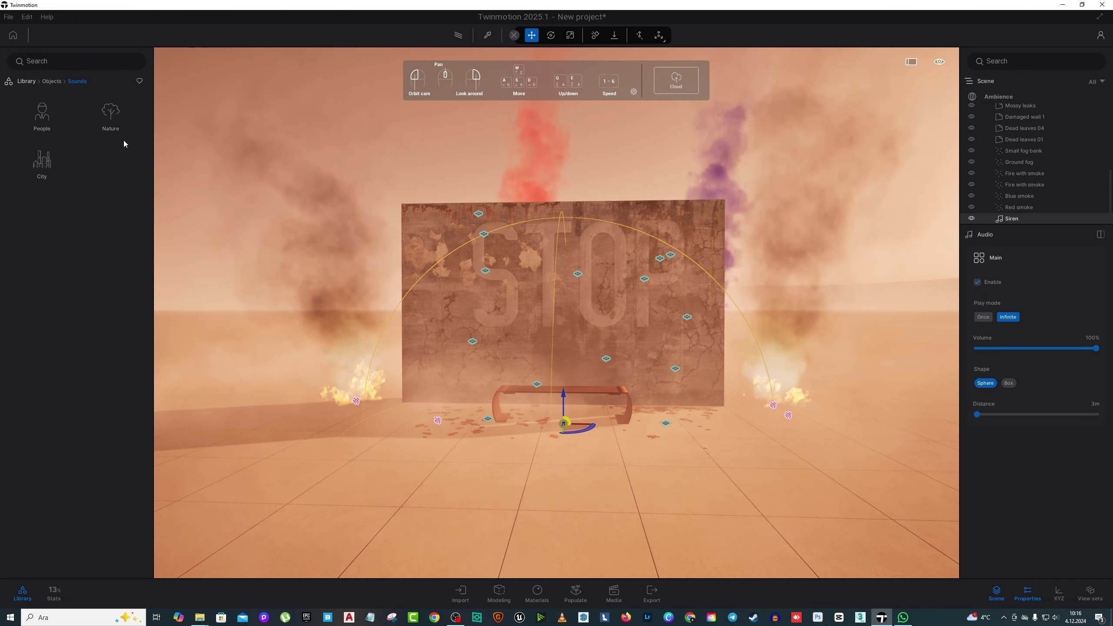
pyautogui.click(111, 114)
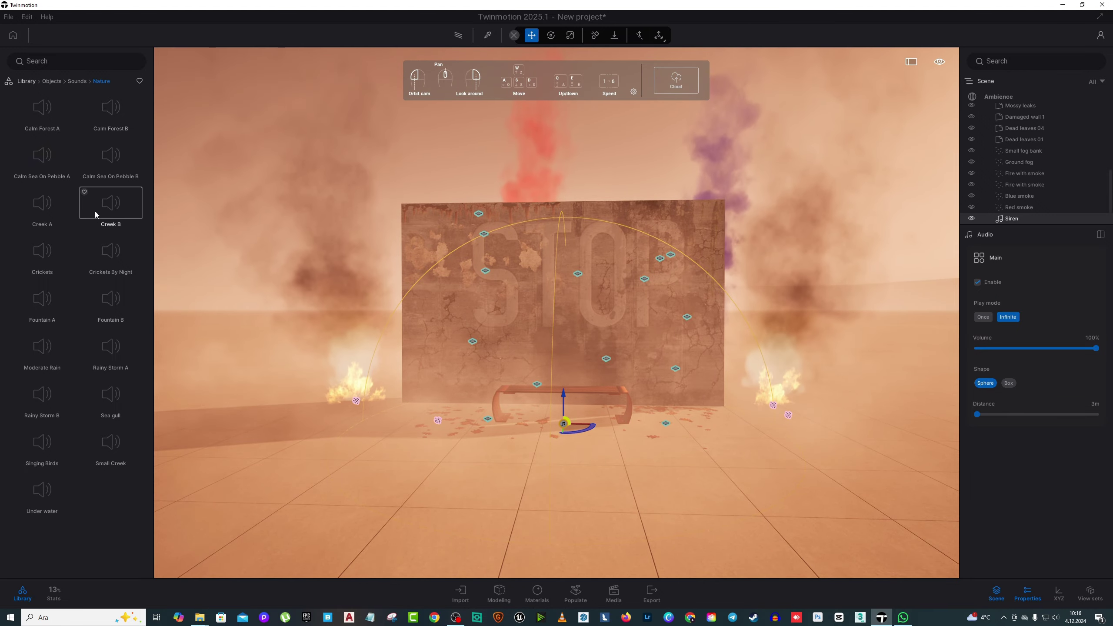
pyautogui.moveTo(111, 209); pyautogui.dragTo(452, 484)
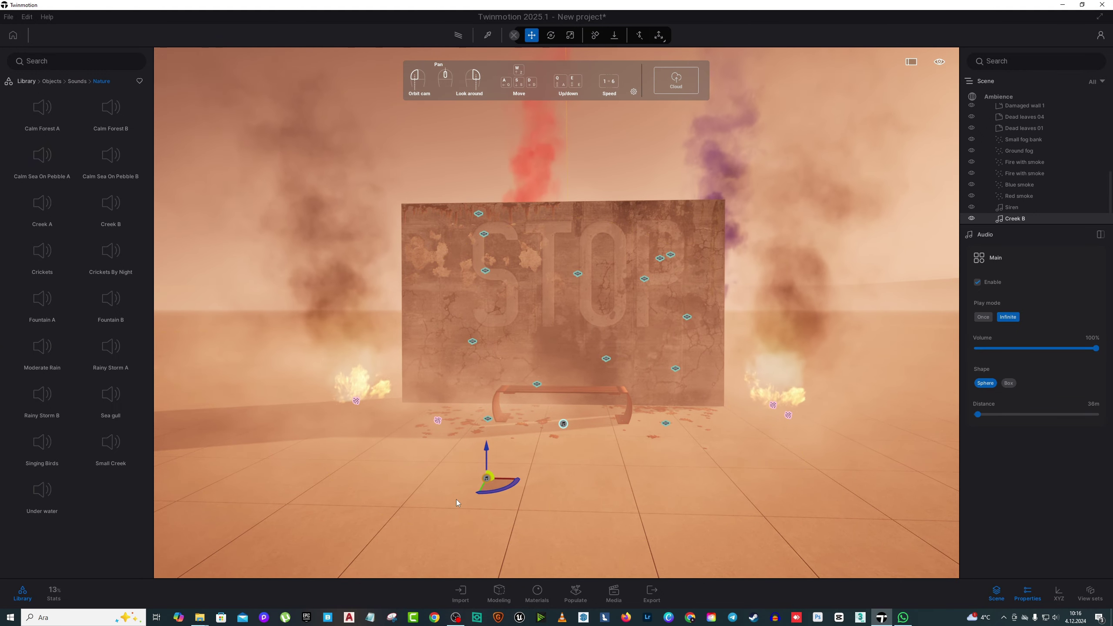
pyautogui.press('a')
pyautogui.press('w')
pyautogui.moveTo(456, 499); pyautogui.dragTo(459, 537, button='right')
pyautogui.press('s')
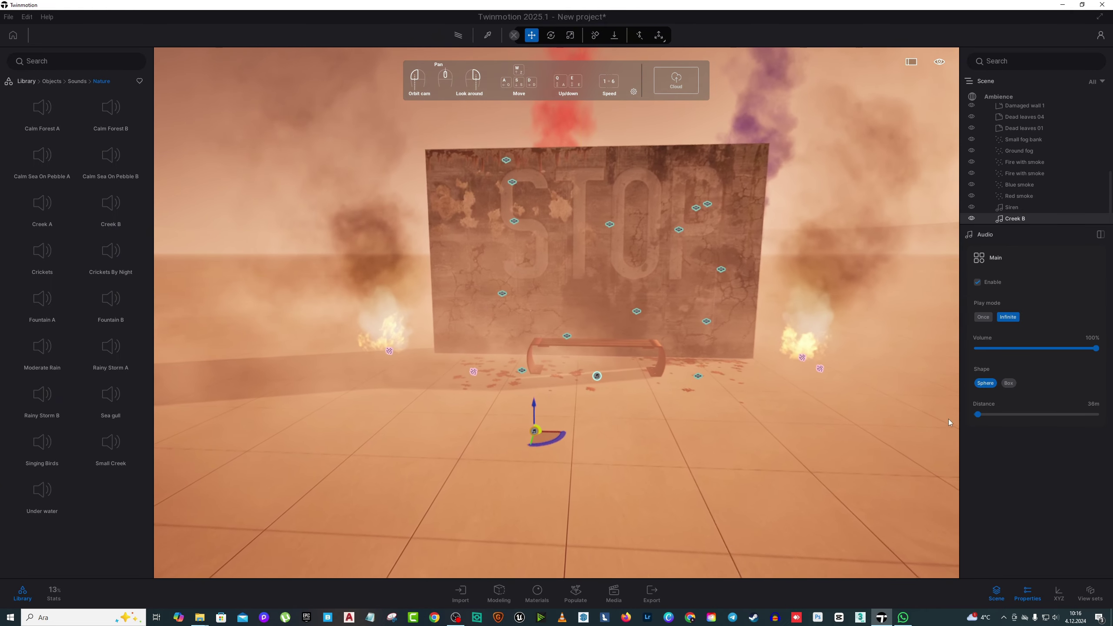
pyautogui.press('w')
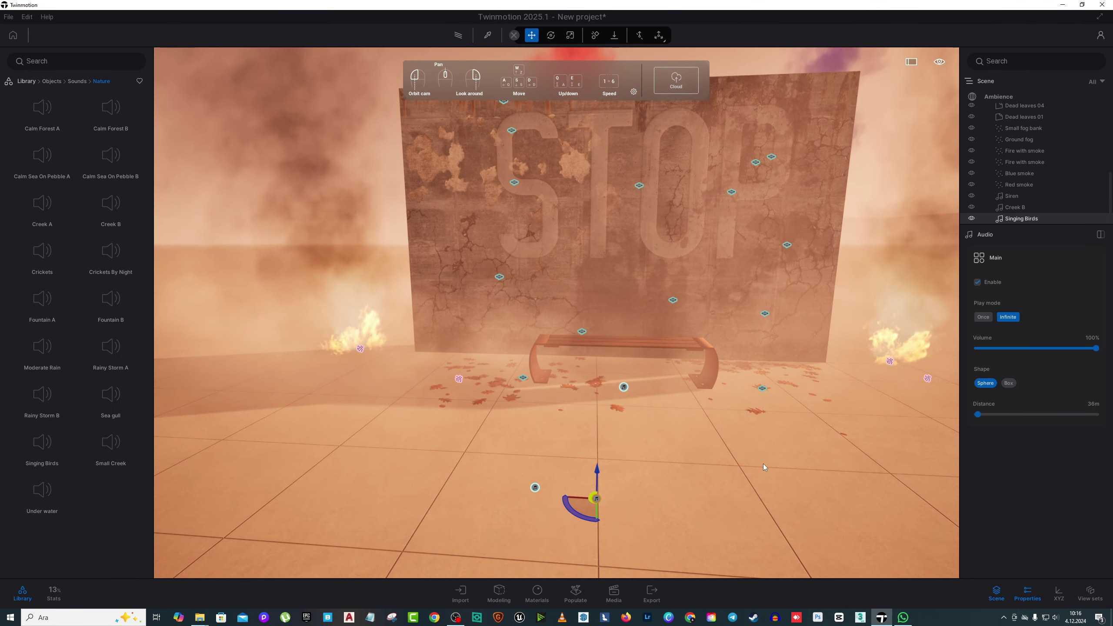
pyautogui.moveTo(764, 464); pyautogui.dragTo(501, 366)
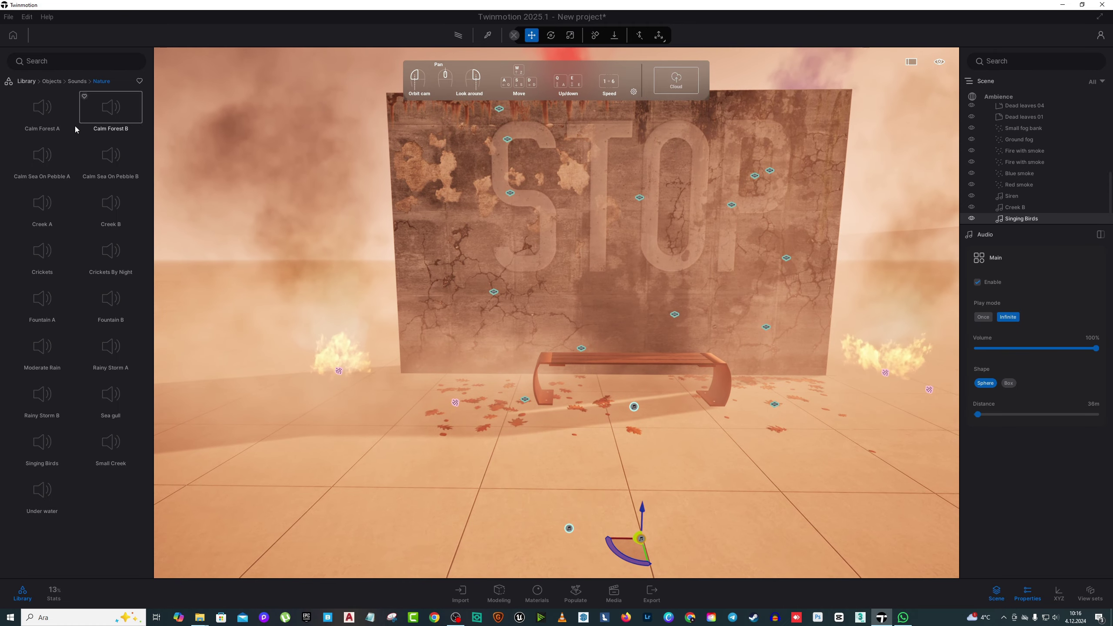
# Try the Box 1m and Box 10m primitives on either side of the ground before the STOP wall and remove both
pyautogui.click(70, 82)
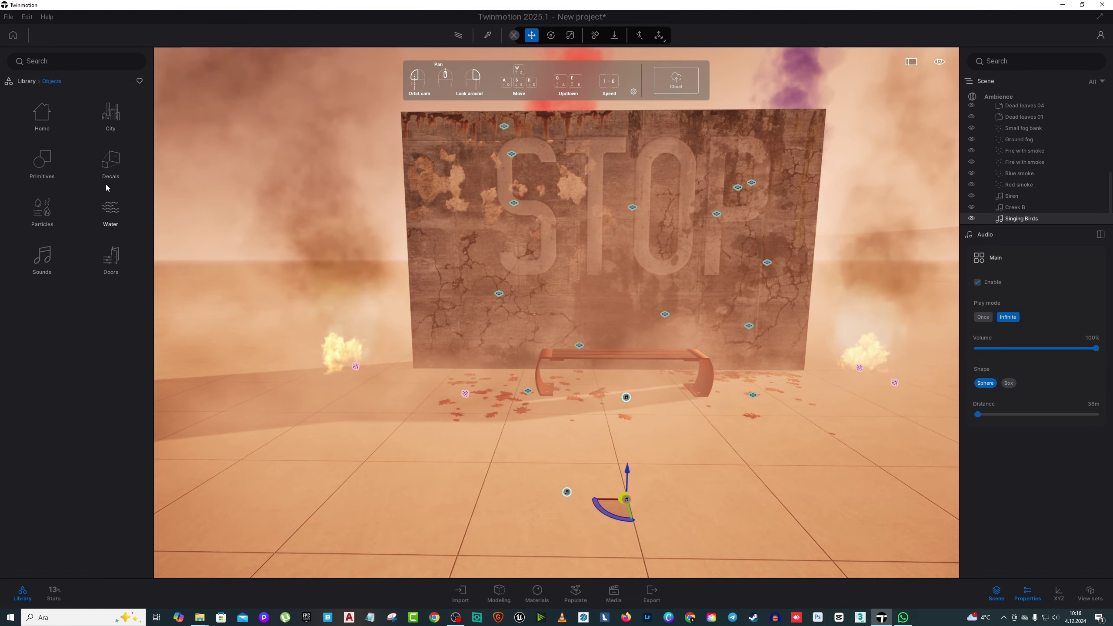
pyautogui.click(43, 163)
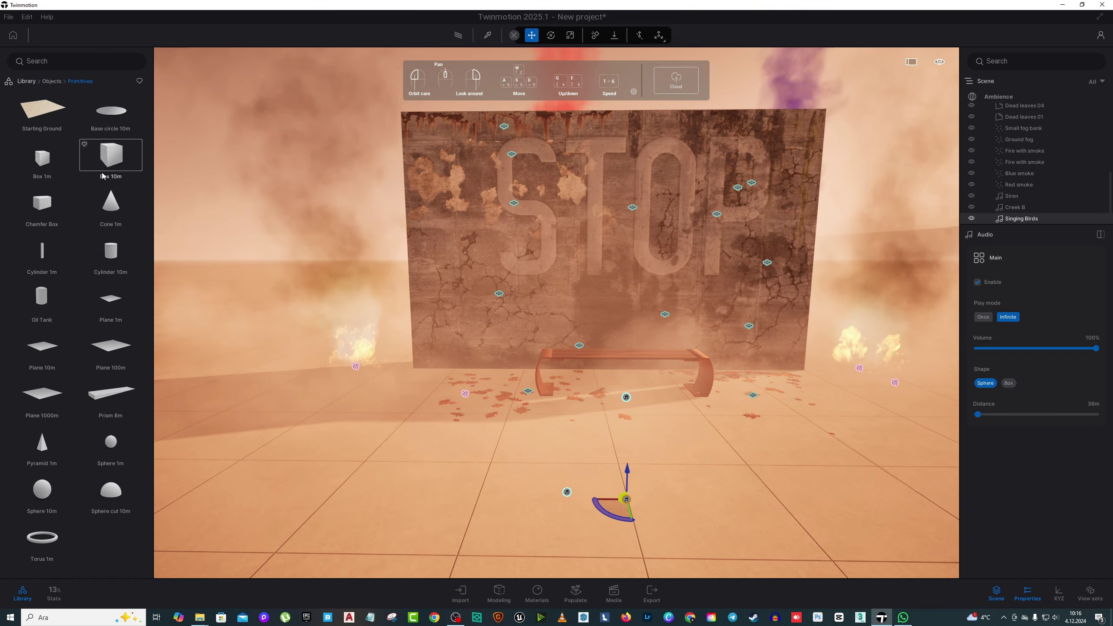
pyautogui.scroll(-10, 411, 269)
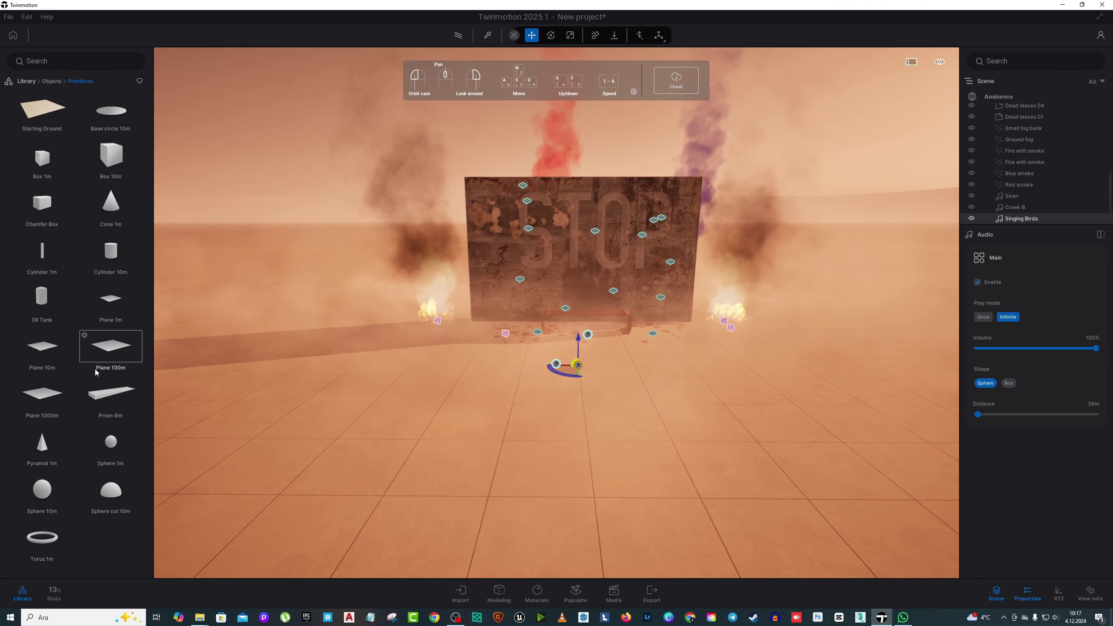
pyautogui.moveTo(42, 157); pyautogui.dragTo(377, 390)
pyautogui.moveTo(117, 150); pyautogui.dragTo(957, 335)
pyautogui.moveTo(683, 357); pyautogui.dragTo(721, 363, button='right')
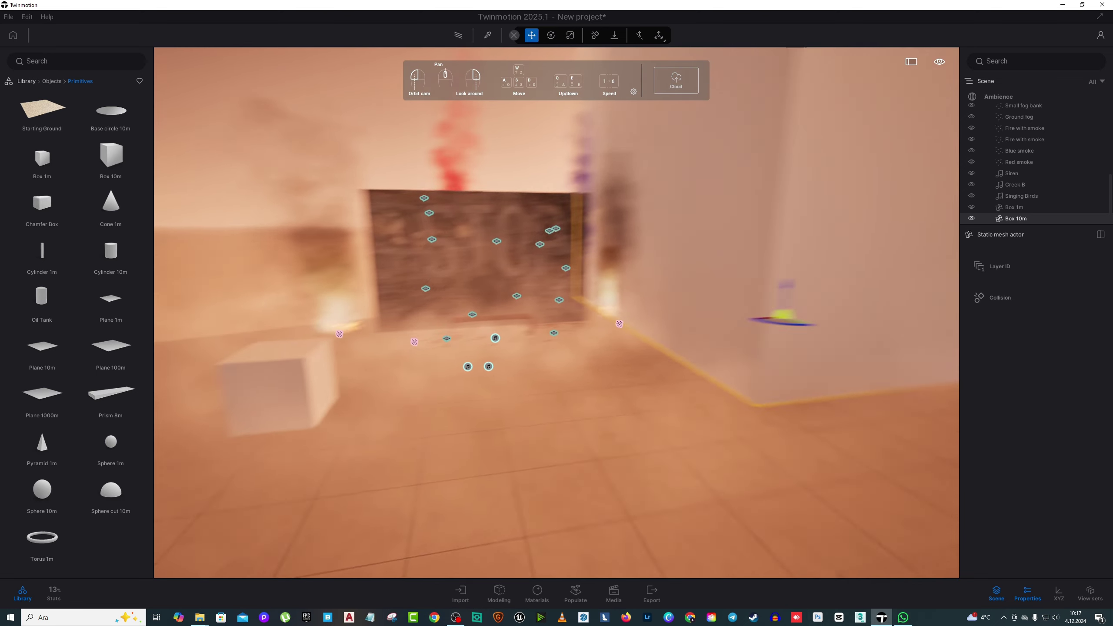
pyautogui.scroll(-3, 721, 363)
pyautogui.moveTo(583, 347); pyautogui.dragTo(616, 326, button='right')
pyautogui.press('Delete')
pyautogui.click(294, 446)
pyautogui.press('Delete')
# Place a Prism 8m primitive on the ground in front of the STOP wall and a Sphere 1m beside it
pyautogui.moveTo(112, 397); pyautogui.dragTo(609, 460)
pyautogui.moveTo(608, 460); pyautogui.dragTo(596, 423, button='right')
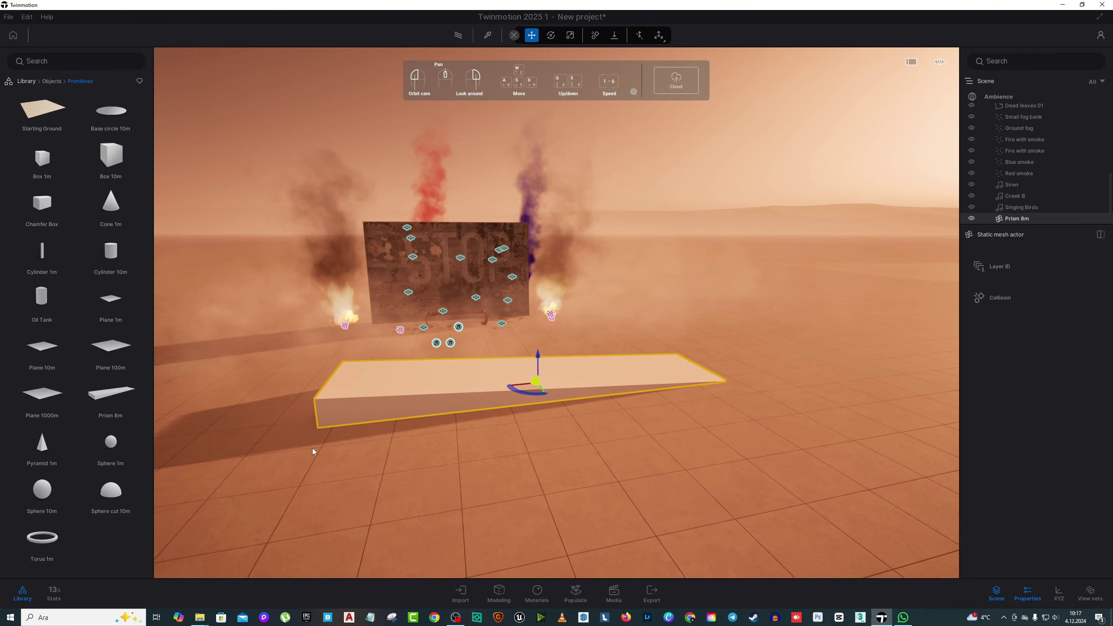
pyautogui.moveTo(129, 465); pyautogui.dragTo(473, 452)
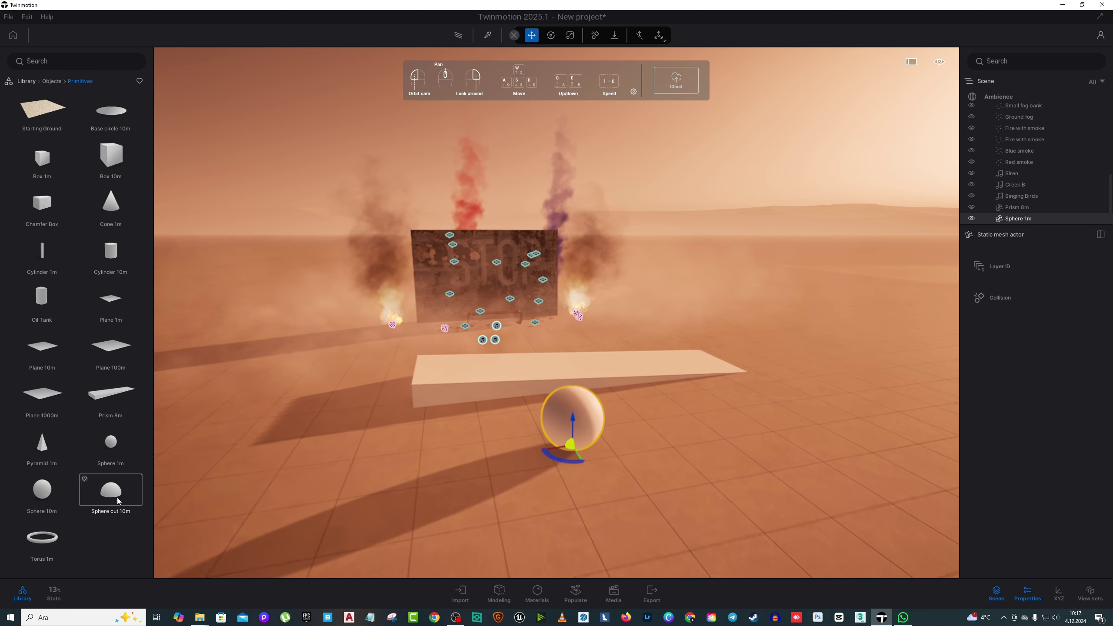
# Place a Torus 1m primitive on the ground next to the sphere and the prism
pyautogui.moveTo(708, 463); pyautogui.dragTo(711, 461)
pyautogui.moveTo(754, 470); pyautogui.dragTo(666, 396, button='right')
pyautogui.press('w')
pyautogui.press('d')
pyautogui.press('a')
pyautogui.press('s')
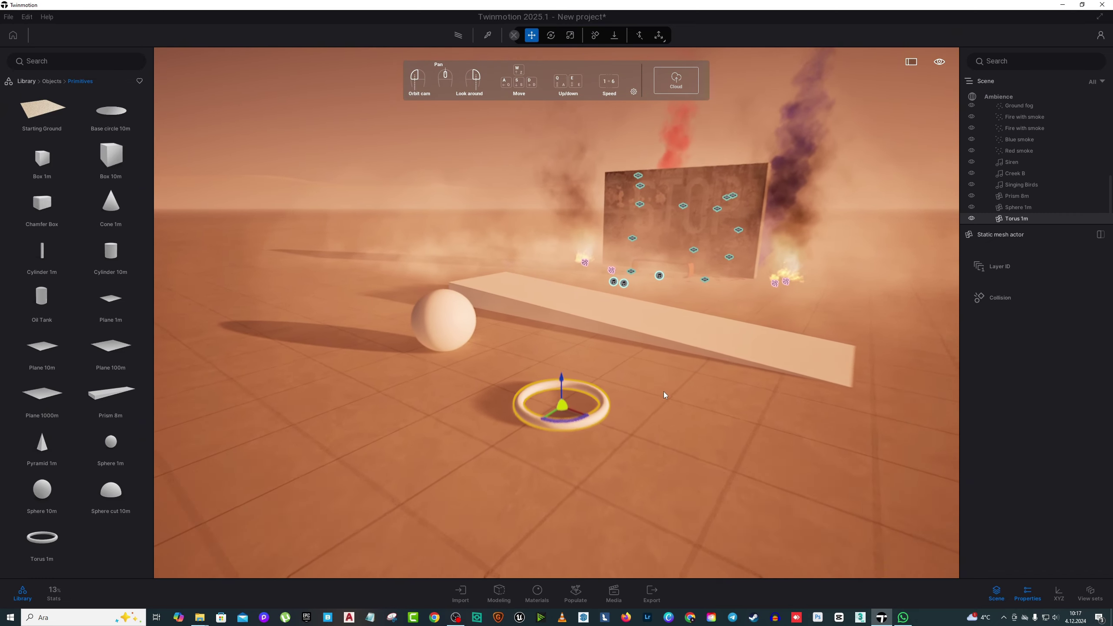
# Place a Cone 1m and a second Sphere 1m on top of the prism's sloped surface
pyautogui.press('w')
pyautogui.moveTo(111, 203); pyautogui.dragTo(535, 289)
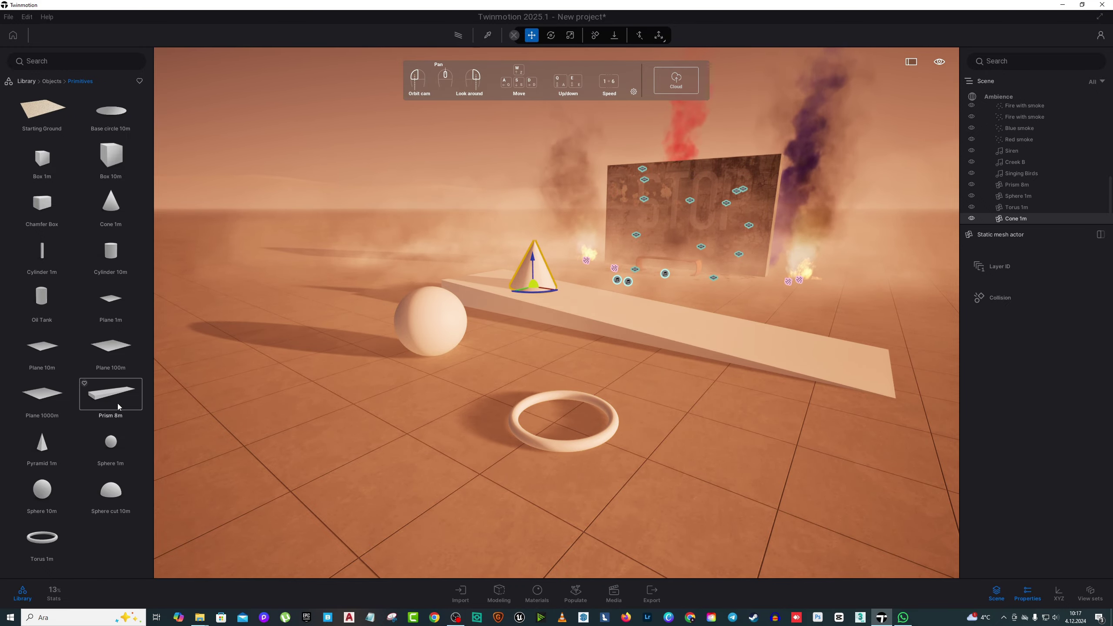
pyautogui.moveTo(113, 443); pyautogui.dragTo(597, 310)
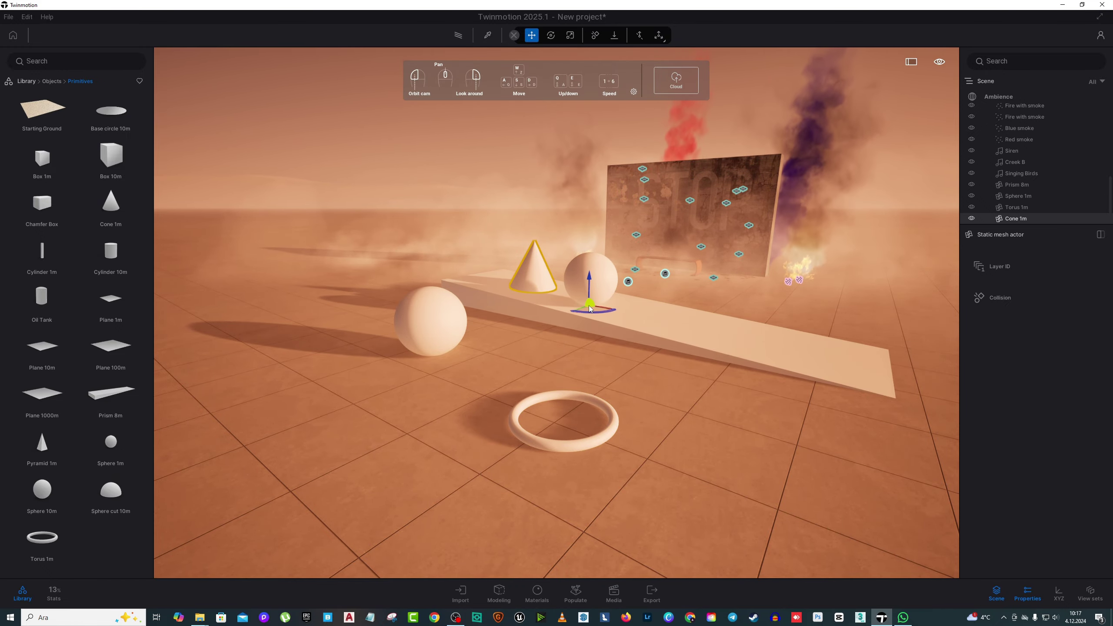
# Raise the sphere beside the cone above the prism and drop it onto the sloped surface with the gravity tool
pyautogui.press('w')
pyautogui.press('d')
pyautogui.moveTo(589, 309); pyautogui.dragTo(622, 294, button='right')
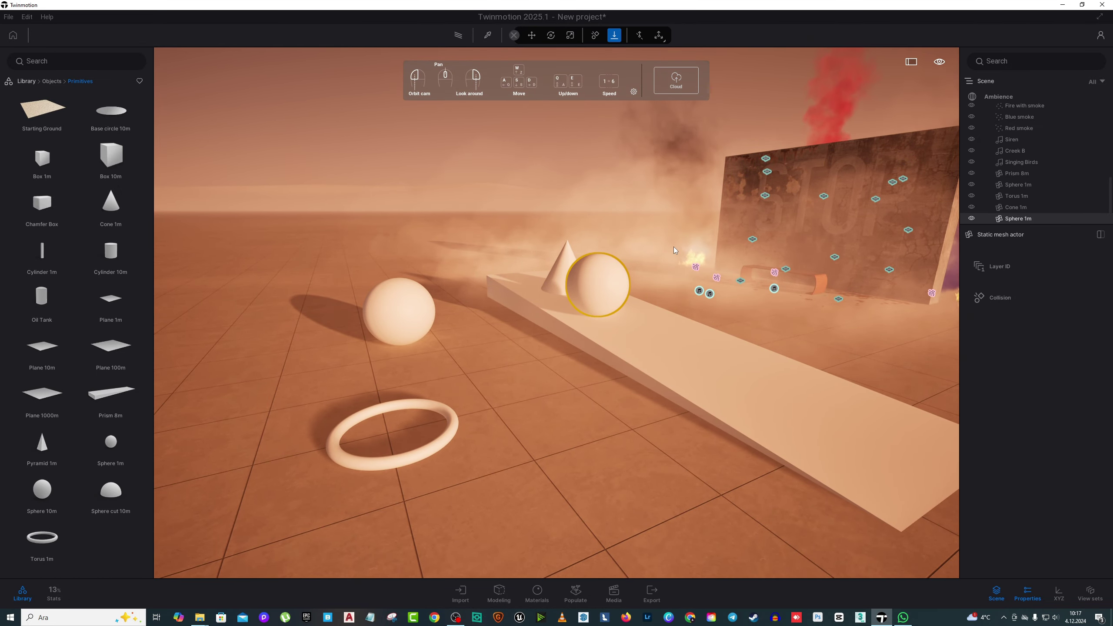
pyautogui.press('w')
pyautogui.press('a')
pyautogui.moveTo(675, 250); pyautogui.dragTo(583, 303, button='right')
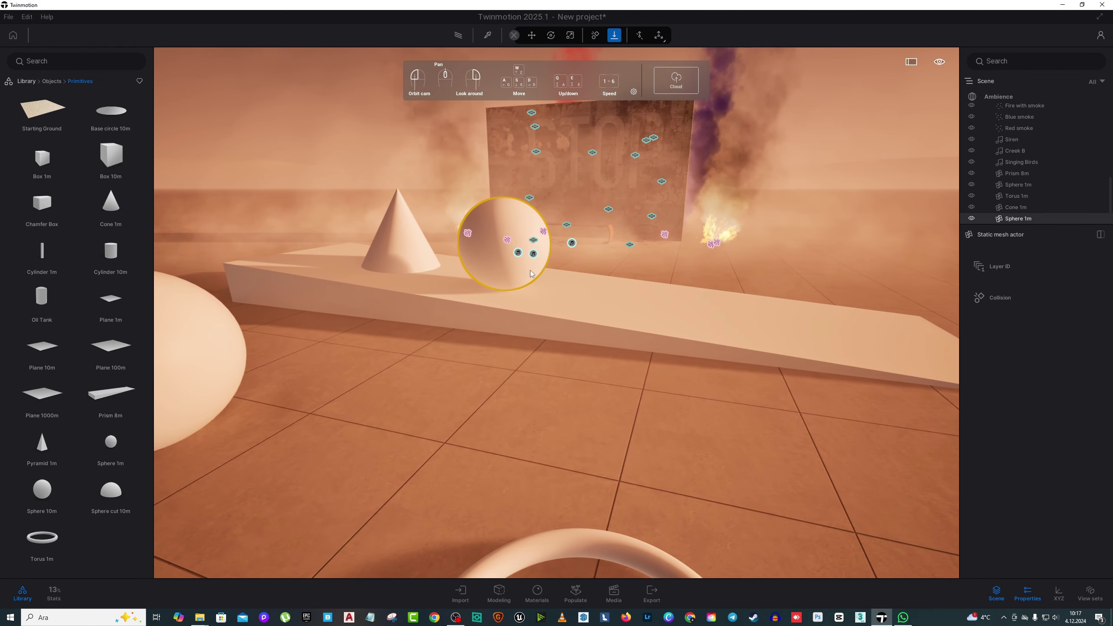
pyautogui.press('s')
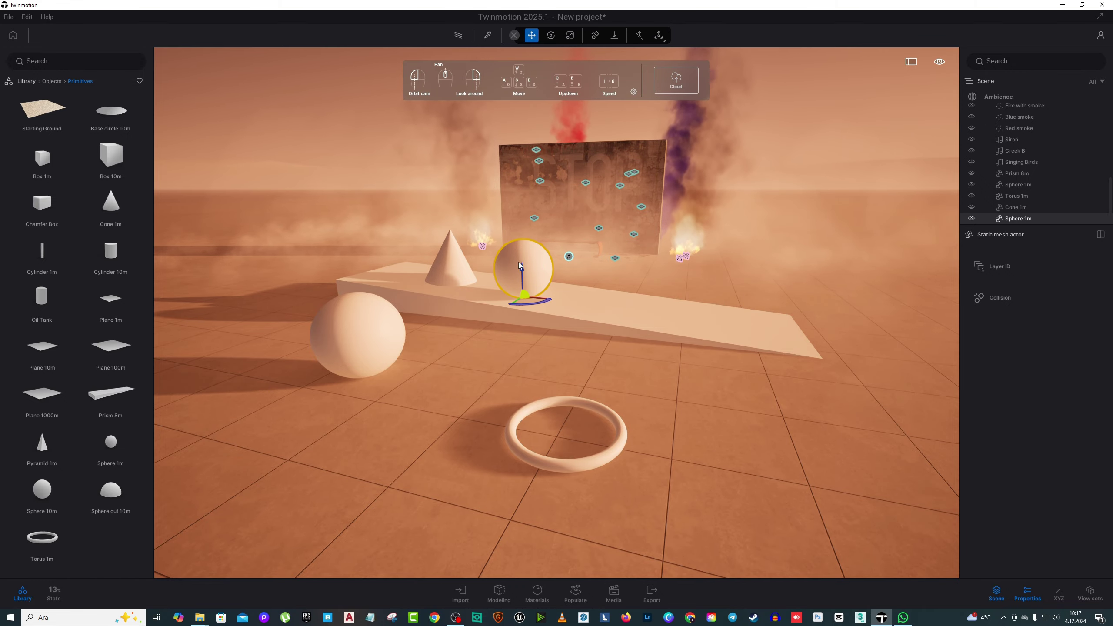
pyautogui.moveTo(520, 271); pyautogui.dragTo(525, 216)
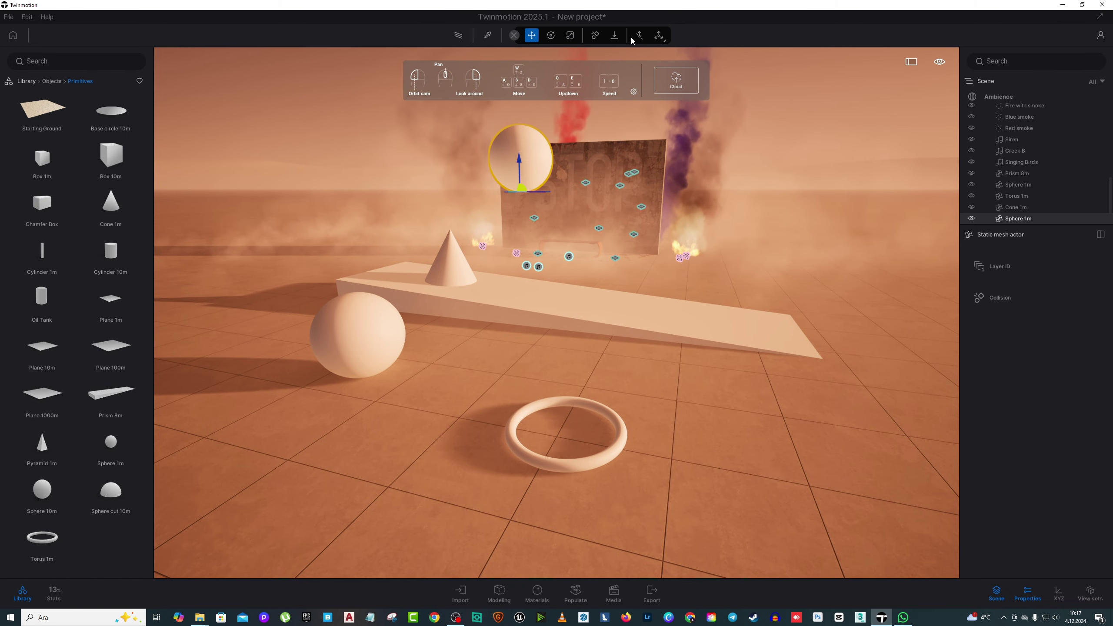
pyautogui.hotkey('ctrl', 'z')
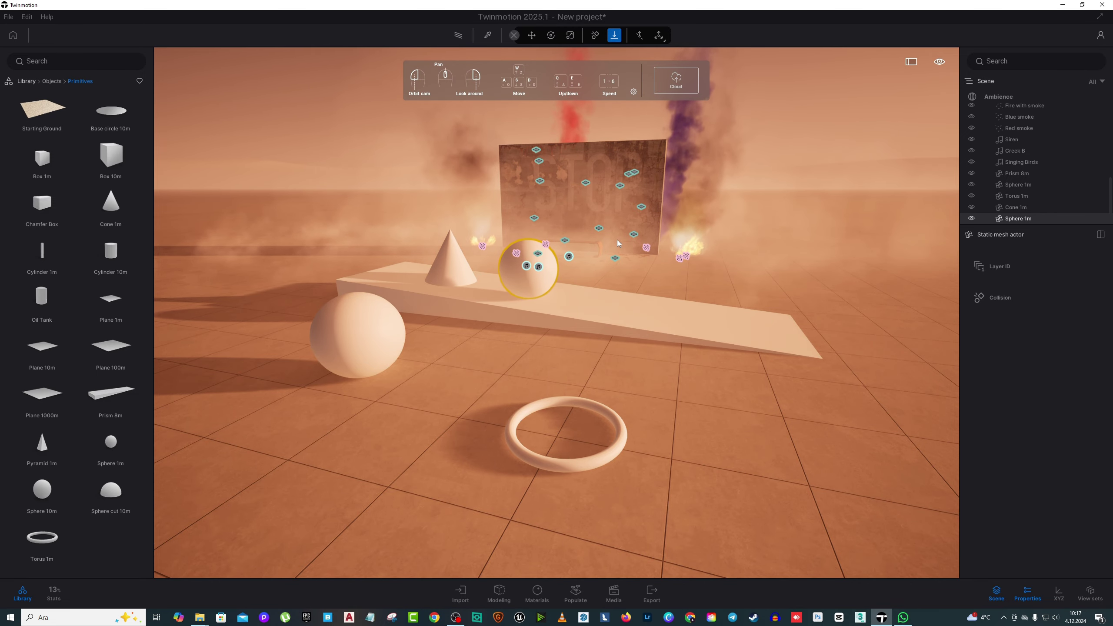
# Inspect from several angles how the cone and sphere rest on the prism's slope
pyautogui.press('a')
pyautogui.press('w')
pyautogui.moveTo(616, 280); pyautogui.dragTo(514, 323, button='right')
pyautogui.press('d')
pyautogui.press('s')
pyautogui.click(514, 323)
pyautogui.press('d')
pyautogui.moveTo(576, 296)
pyautogui.mouseDown(button='right')
pyautogui.moveTo(451, 297)
pyautogui.moveTo(379, 274)
pyautogui.moveTo(421, 259)
pyautogui.moveTo(395, 247)
pyautogui.moveTo(576, 296)
pyautogui.mouseUp(button='right')
pyautogui.press('w')
pyautogui.press('d')
pyautogui.press('s')
pyautogui.press('a')
pyautogui.press('w')
pyautogui.press('a')
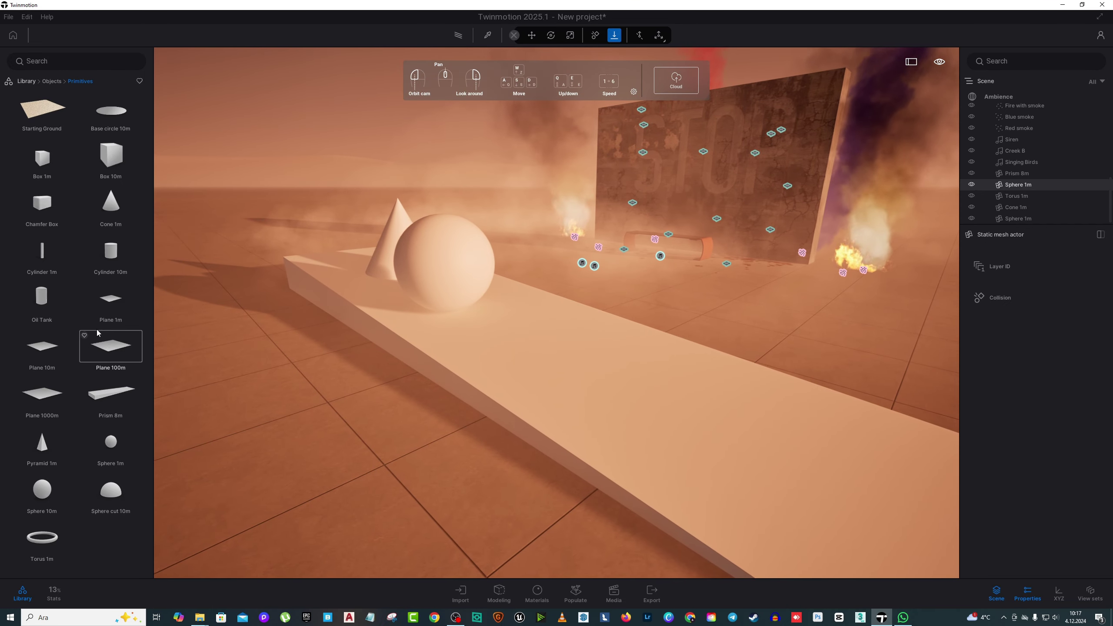
# Try the Starting Ground primitive on the open ground beside the prism and remove it
pyautogui.press('s')
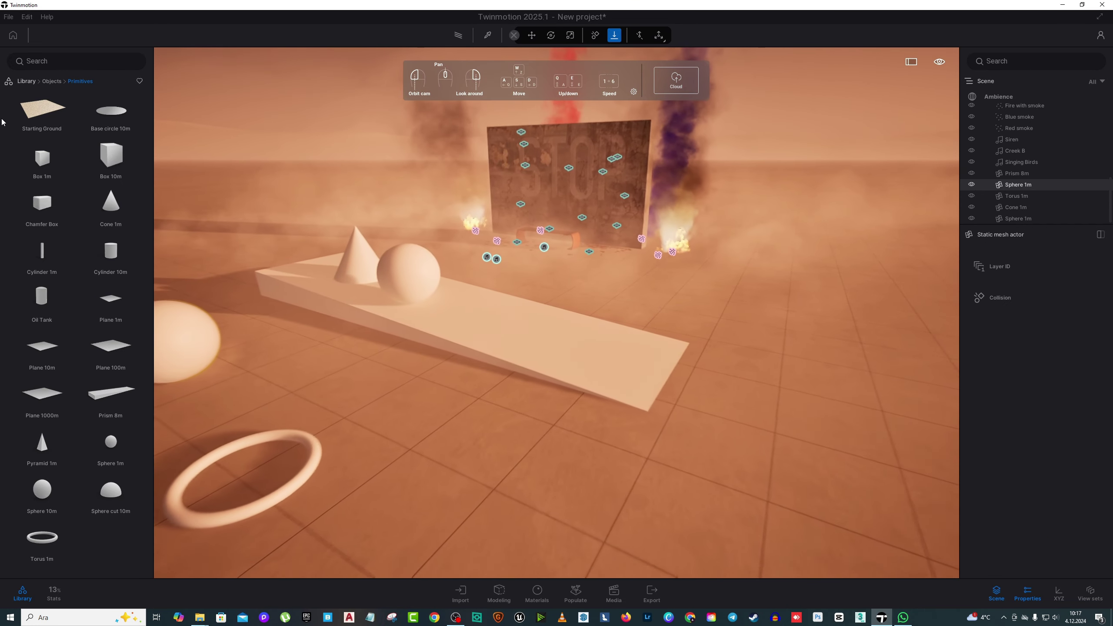
pyautogui.moveTo(41, 111); pyautogui.dragTo(771, 303)
pyautogui.press('s')
pyautogui.moveTo(772, 302); pyautogui.dragTo(741, 306, button='right')
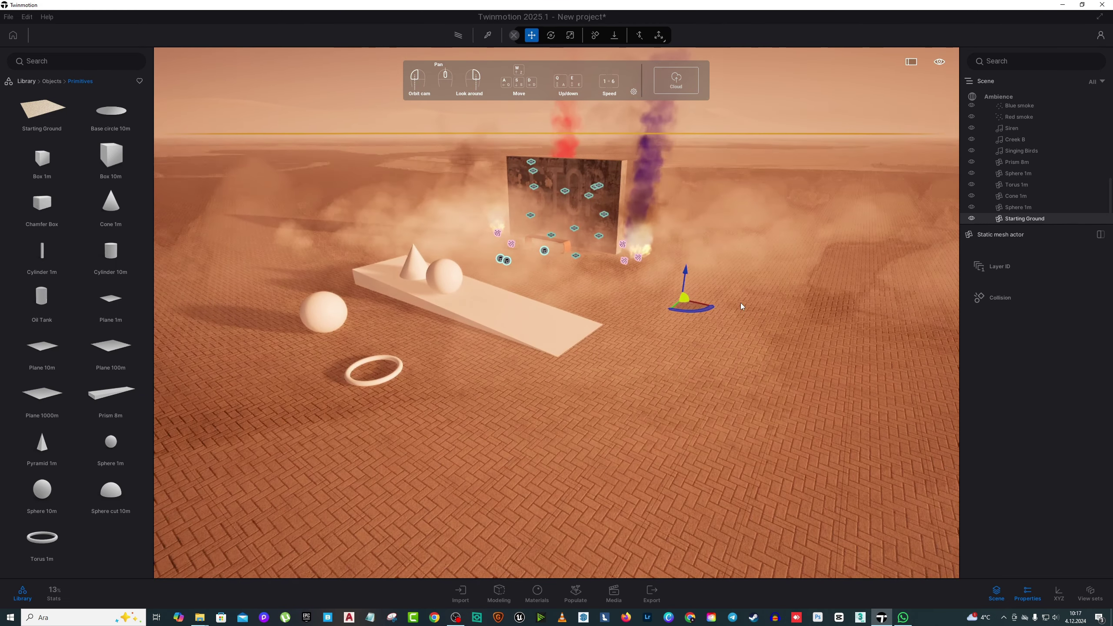
pyautogui.press('Escape')
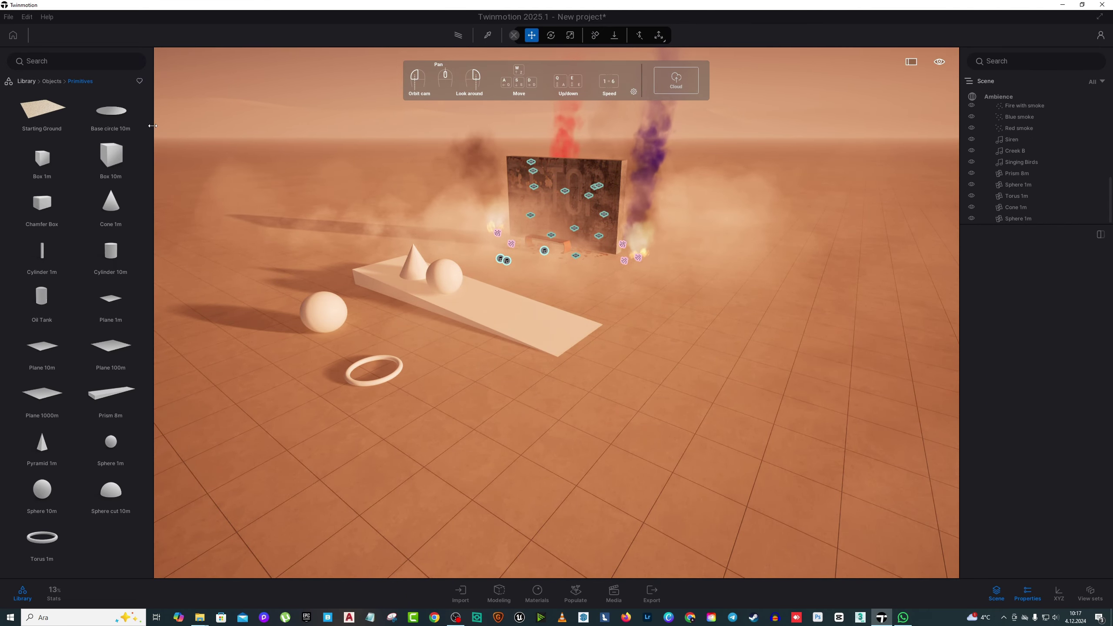
# Place a Base circle 10m primitive on the ground by the prism's low end
pyautogui.moveTo(111, 111); pyautogui.dragTo(786, 311)
pyautogui.moveTo(785, 311); pyautogui.dragTo(877, 307, button='right')
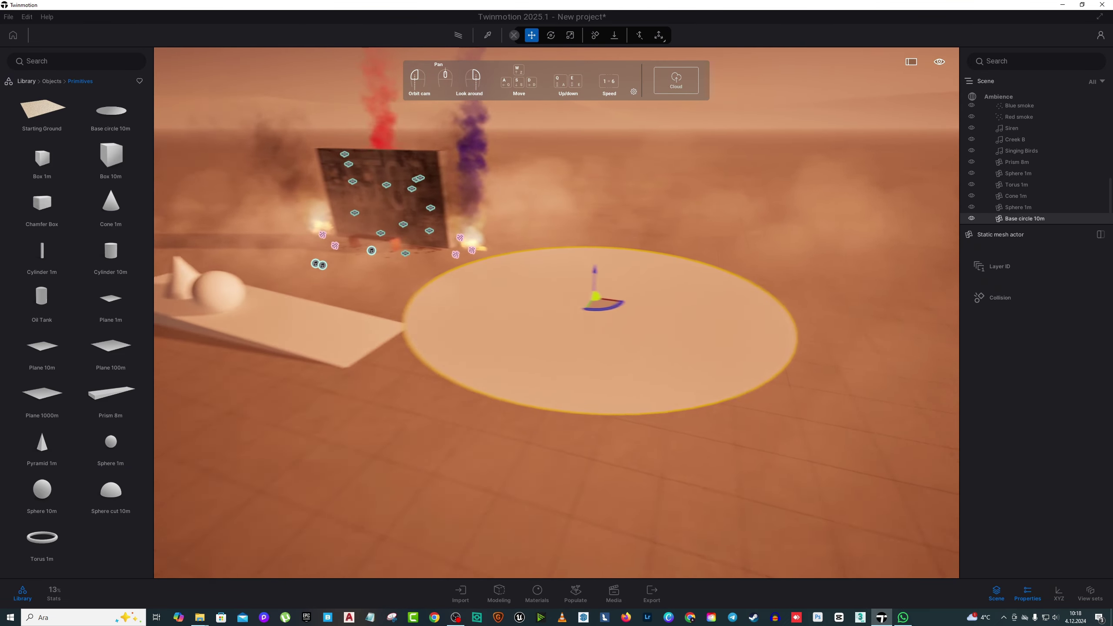
pyautogui.press('w')
pyautogui.moveTo(614, 324)
pyautogui.mouseDown(button='right')
pyautogui.moveTo(604, 332)
pyautogui.moveTo(599, 322)
pyautogui.moveTo(622, 312)
pyautogui.moveTo(613, 315)
pyautogui.mouseUp(button='right')
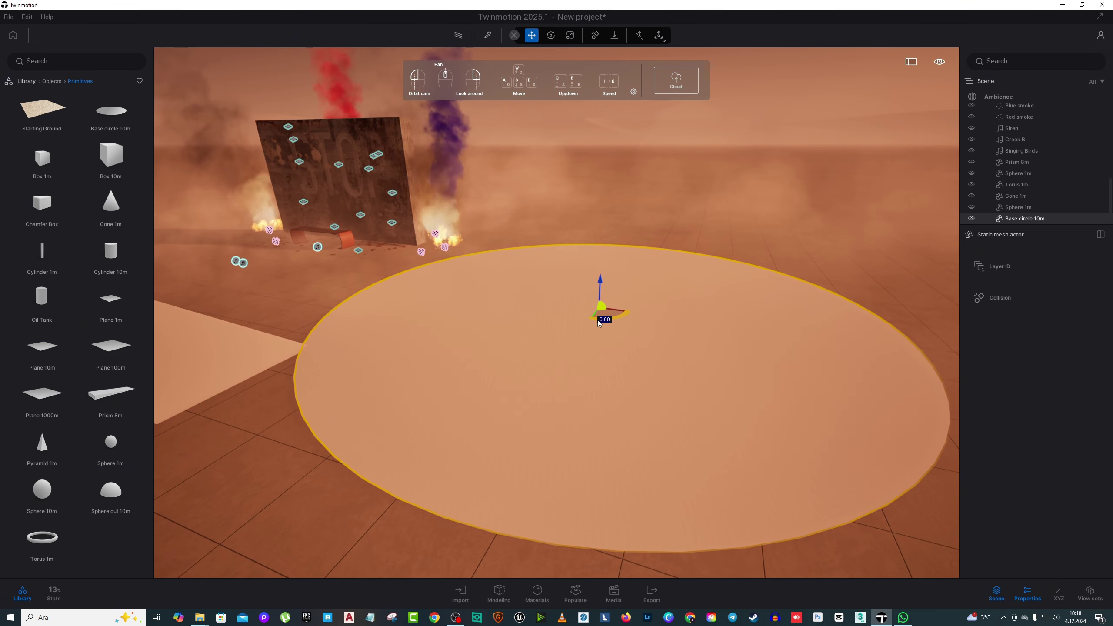